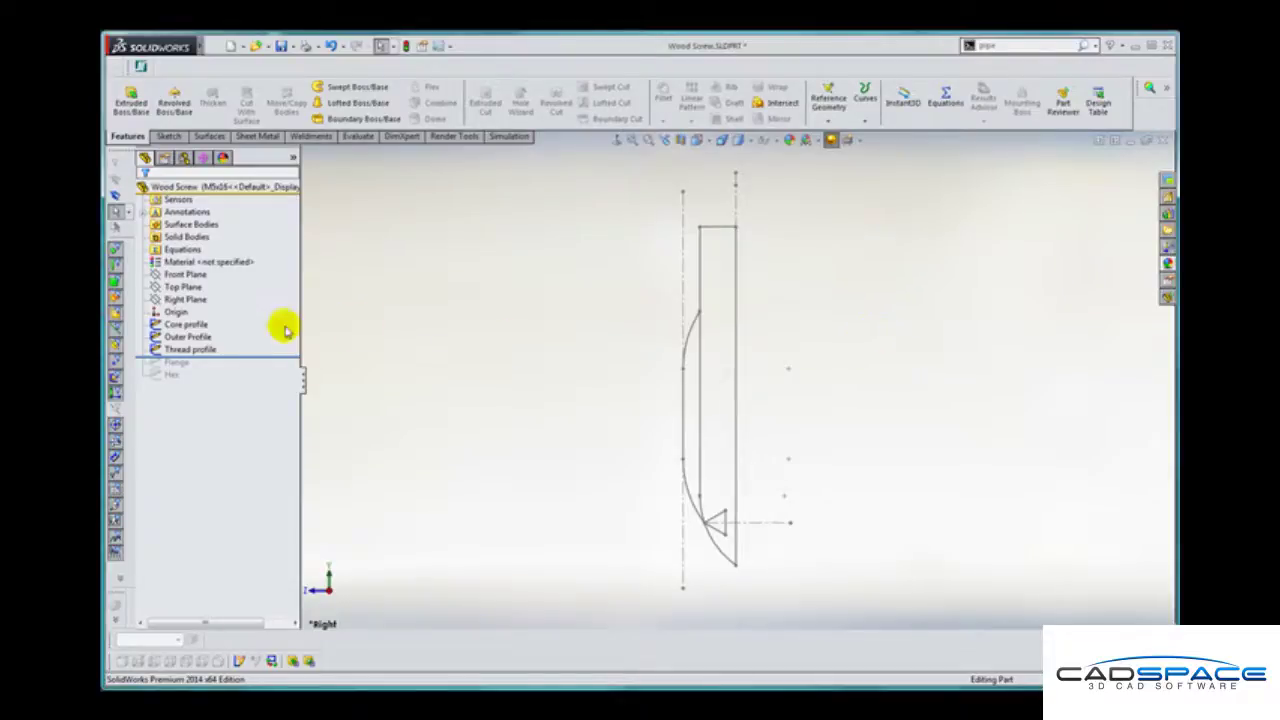
Step: Identify the core, outer and thread profile sketches by highlighting each one in the model
left_click(187, 325)
left_click(191, 325)
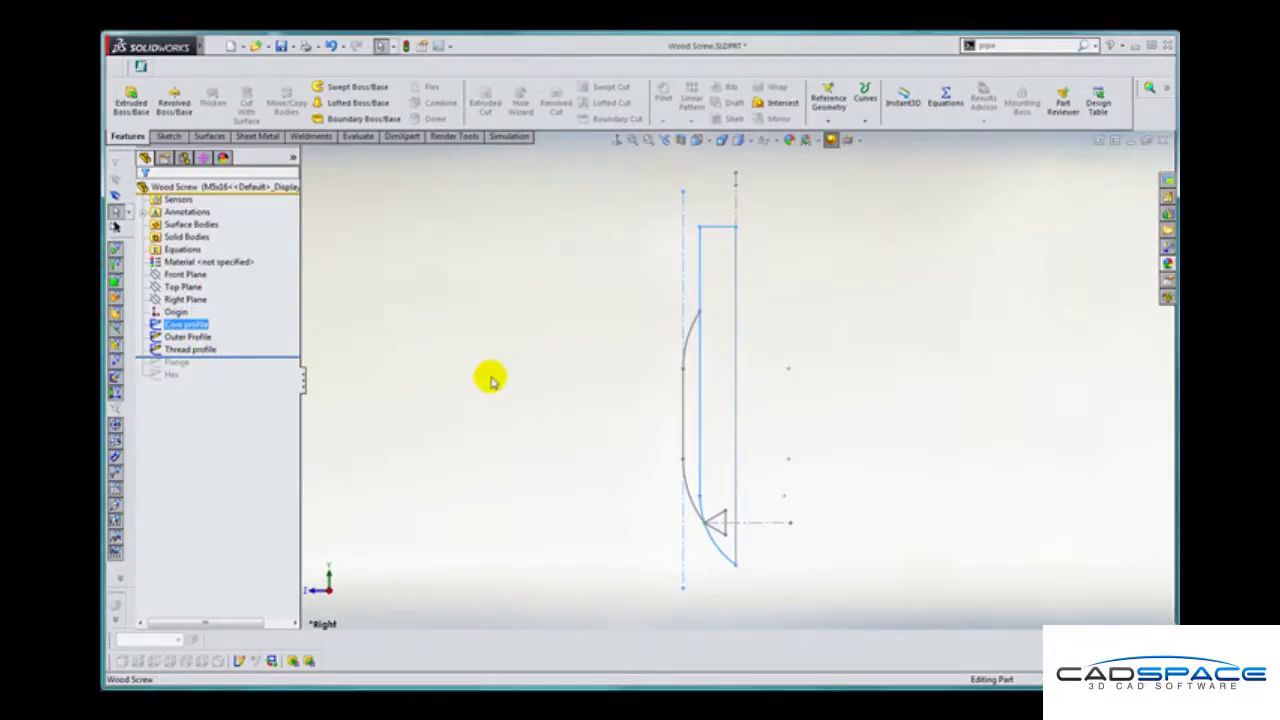
left_click(179, 340)
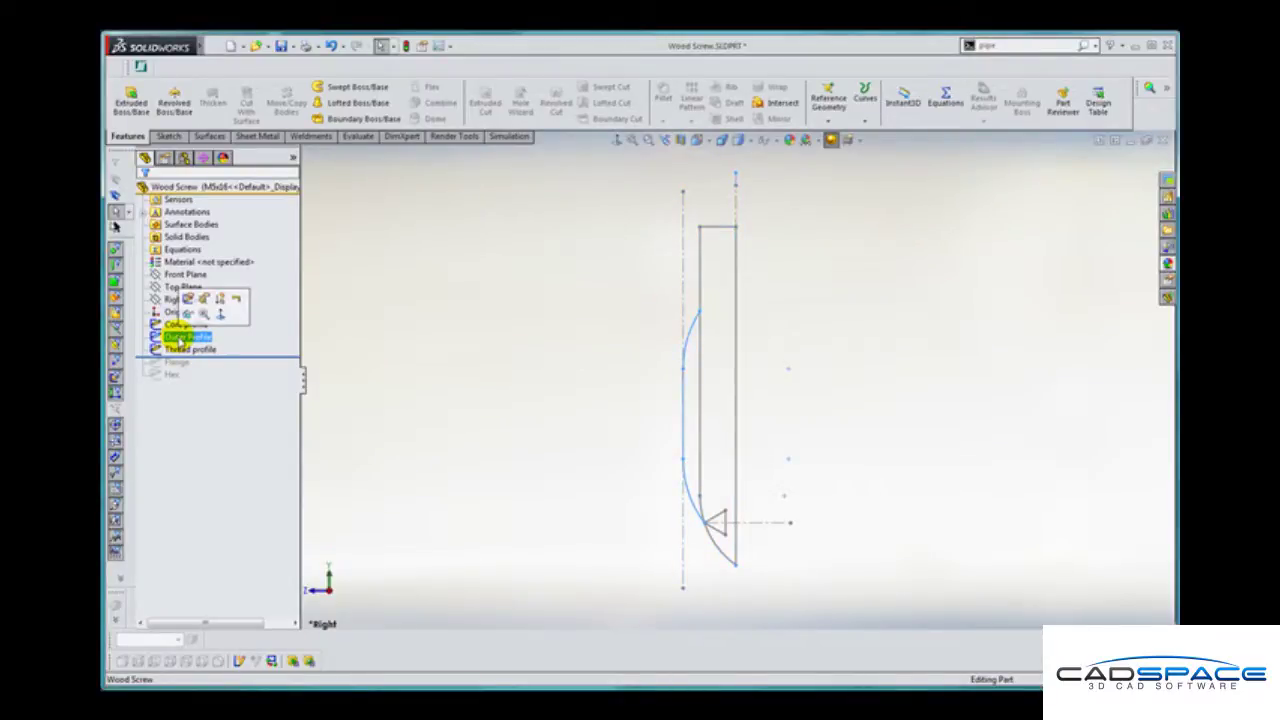
left_click(175, 350)
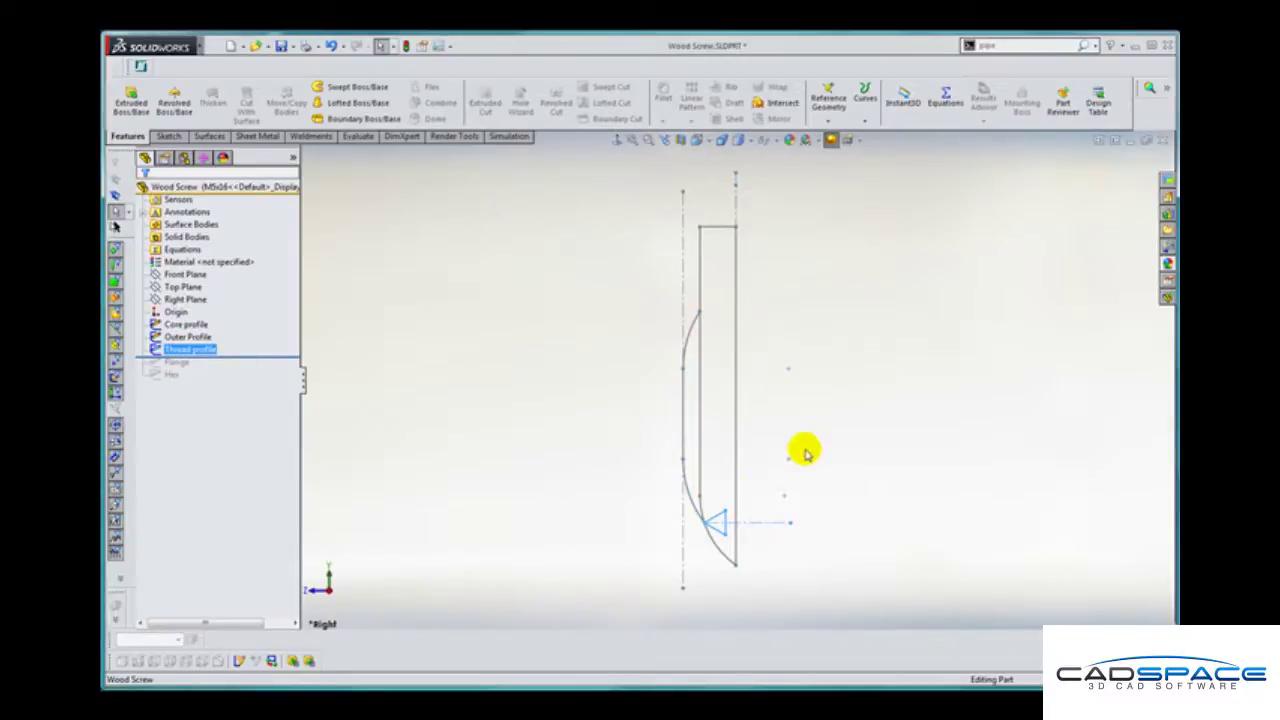
left_click(806, 454)
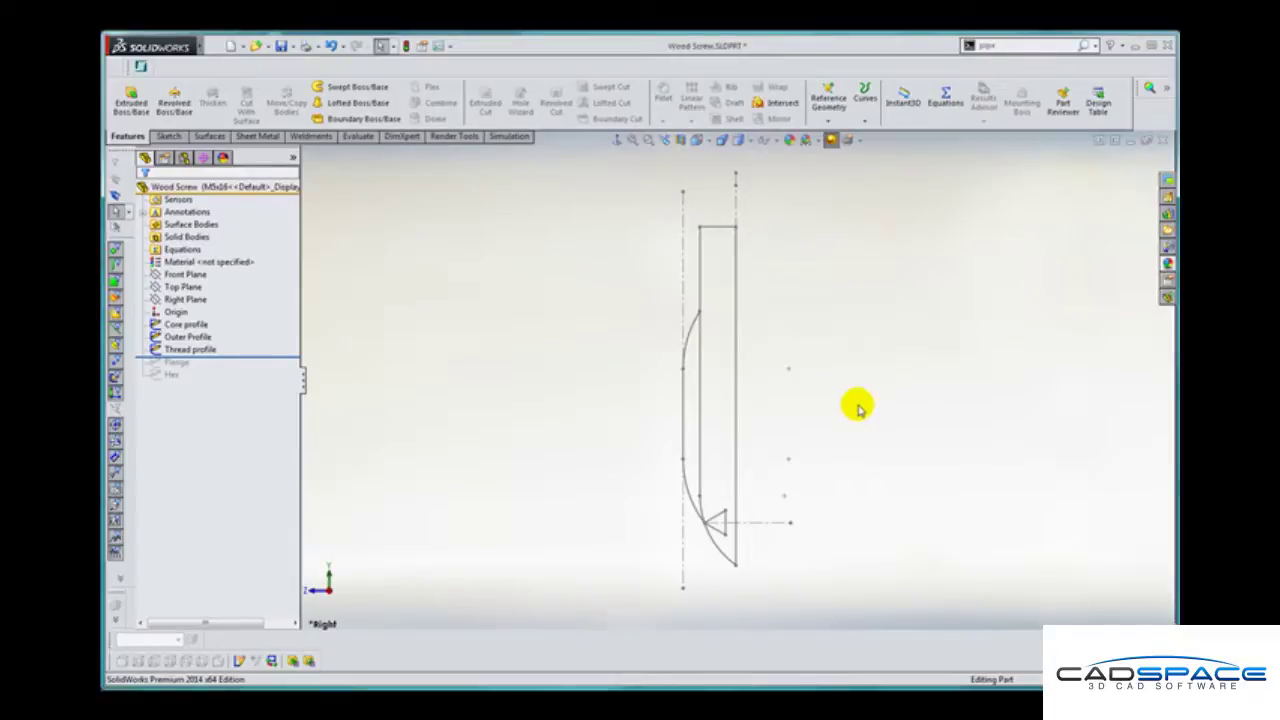
Step: Revolve the core profile 360 degrees about its vertical centre line into the solid screw shank
key("s")
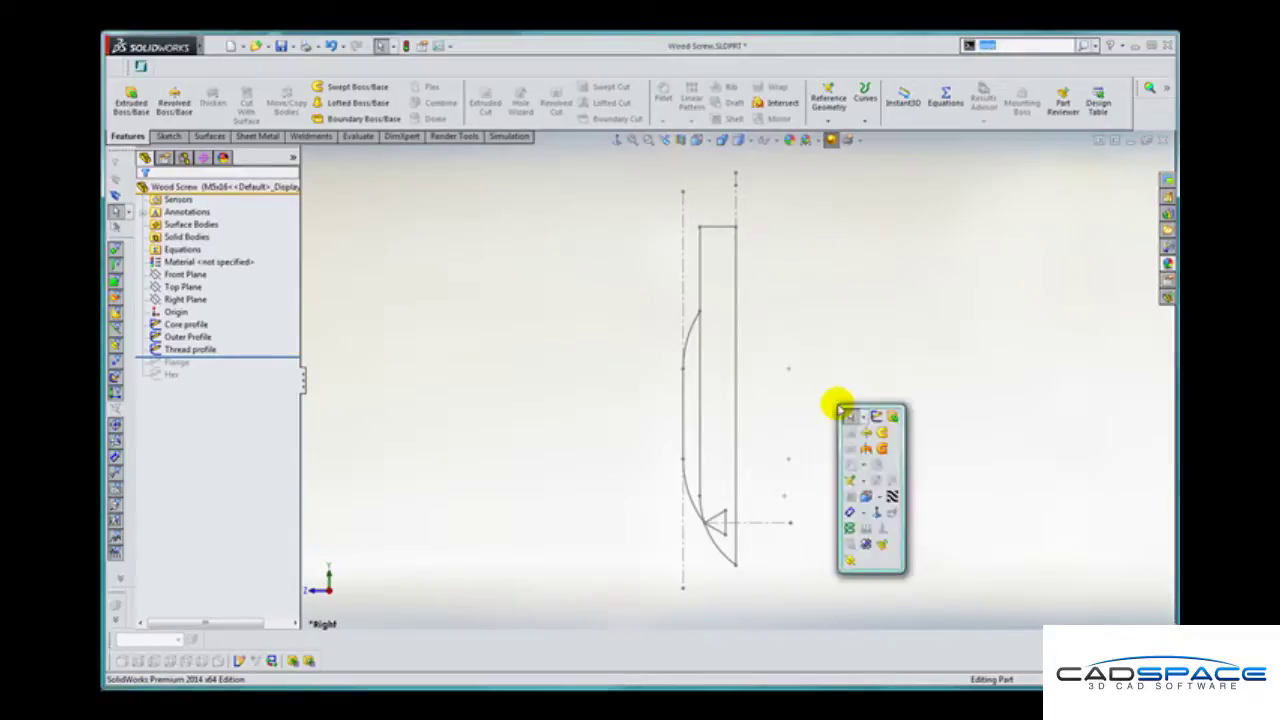
left_click(870, 432)
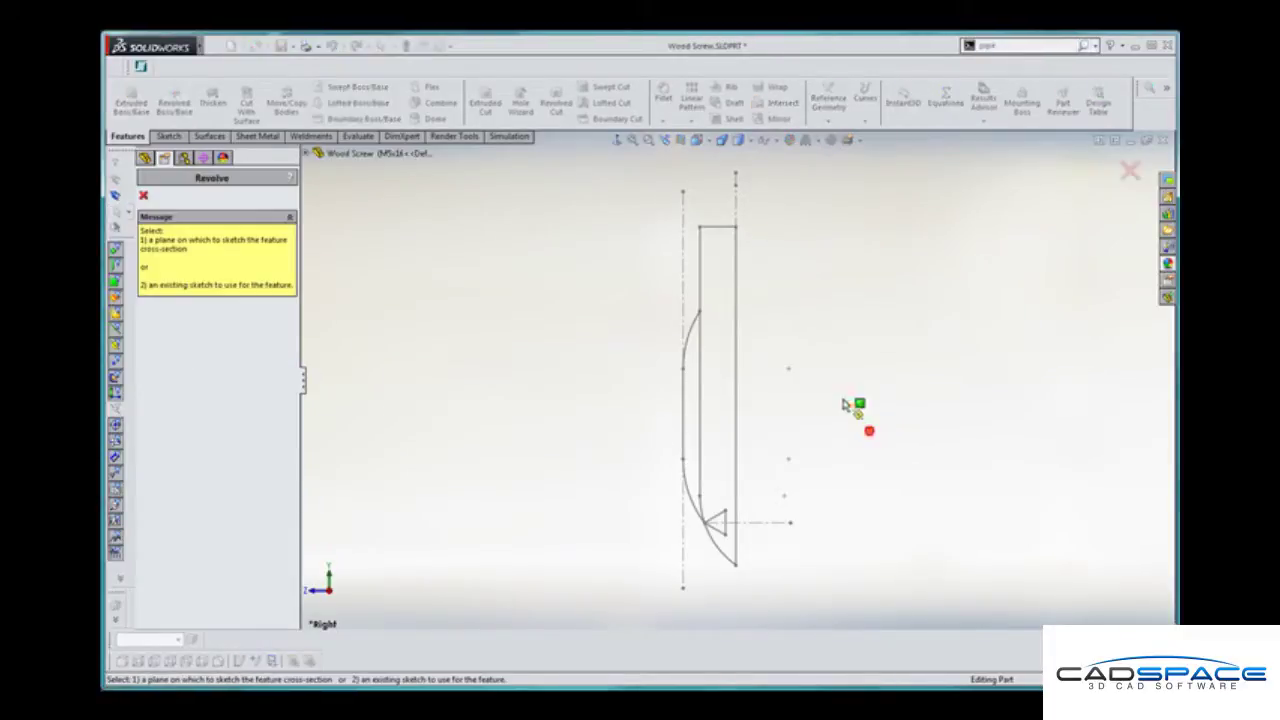
left_click(703, 272)
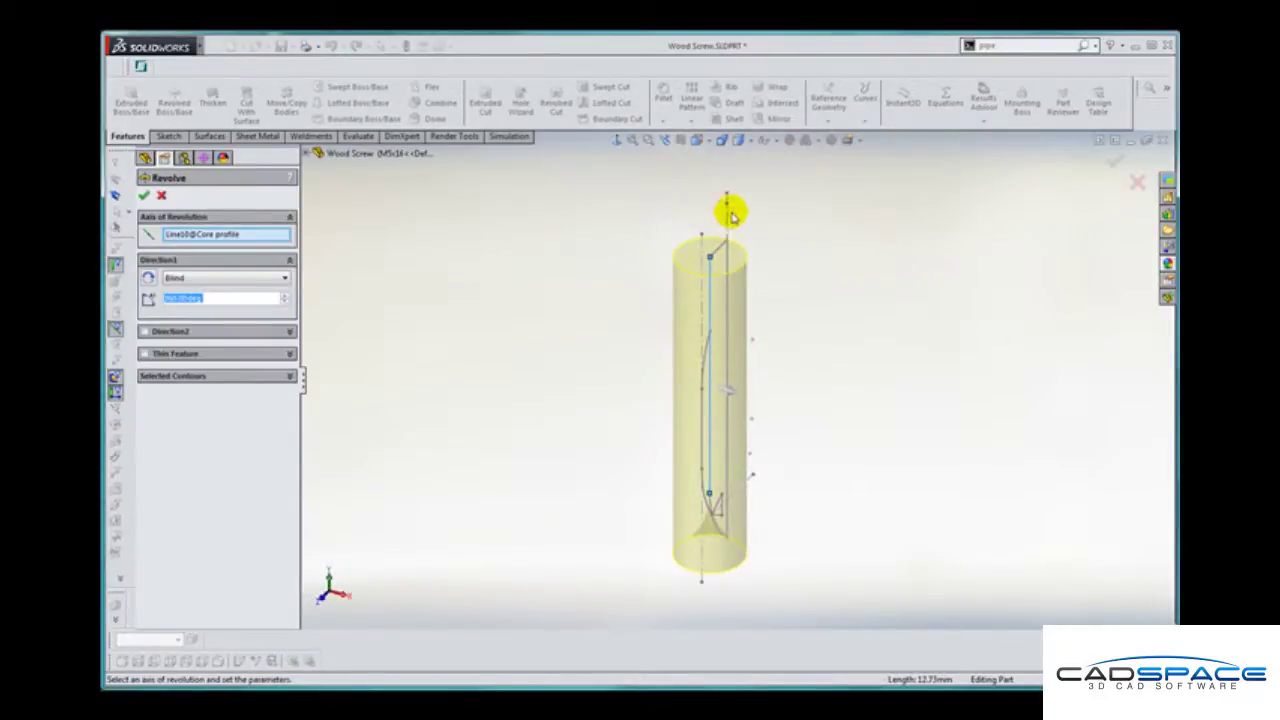
left_click(727, 212)
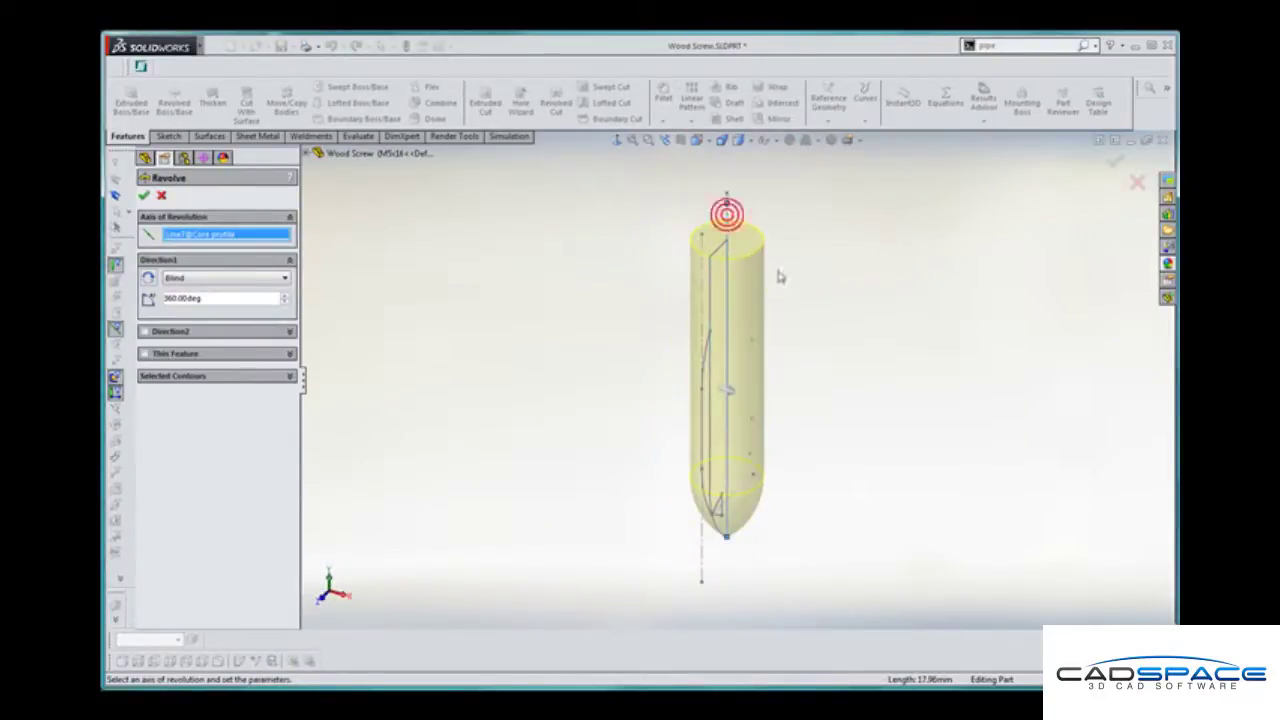
right_click(825, 324)
left_click(851, 422)
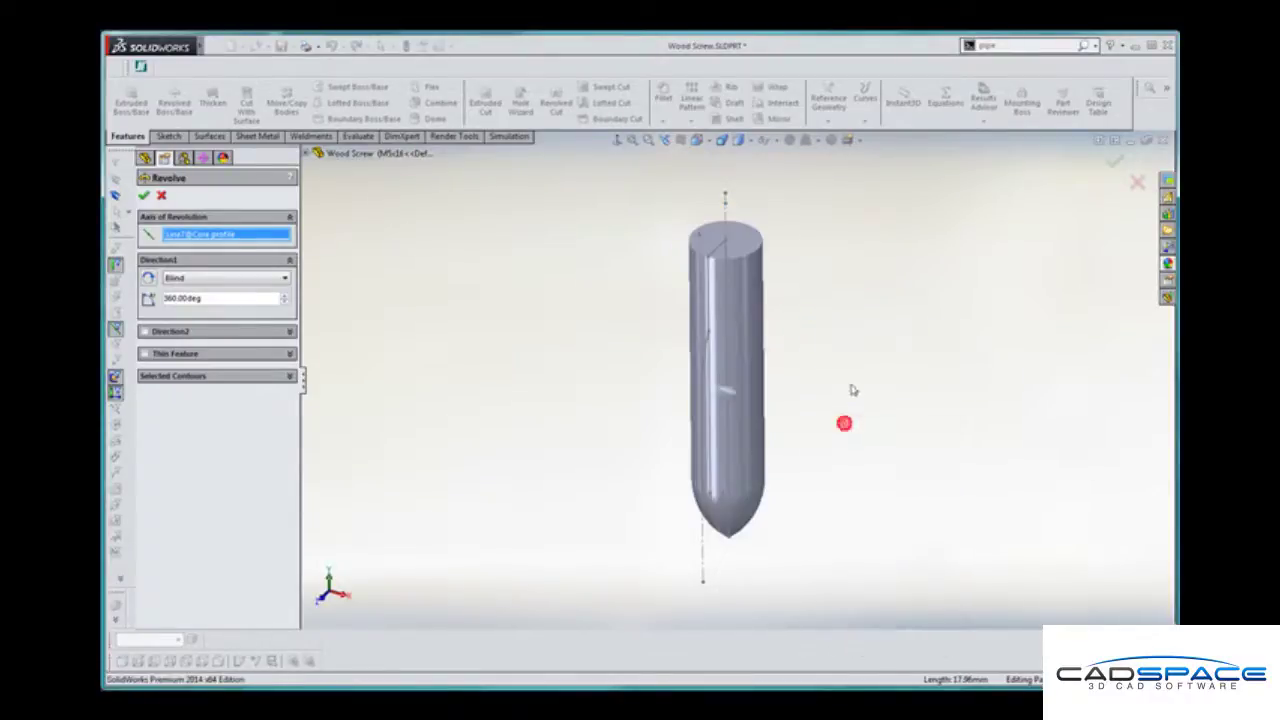
Step: Create a 360-degree revolved surface from the outer profile around the shank
key("s")
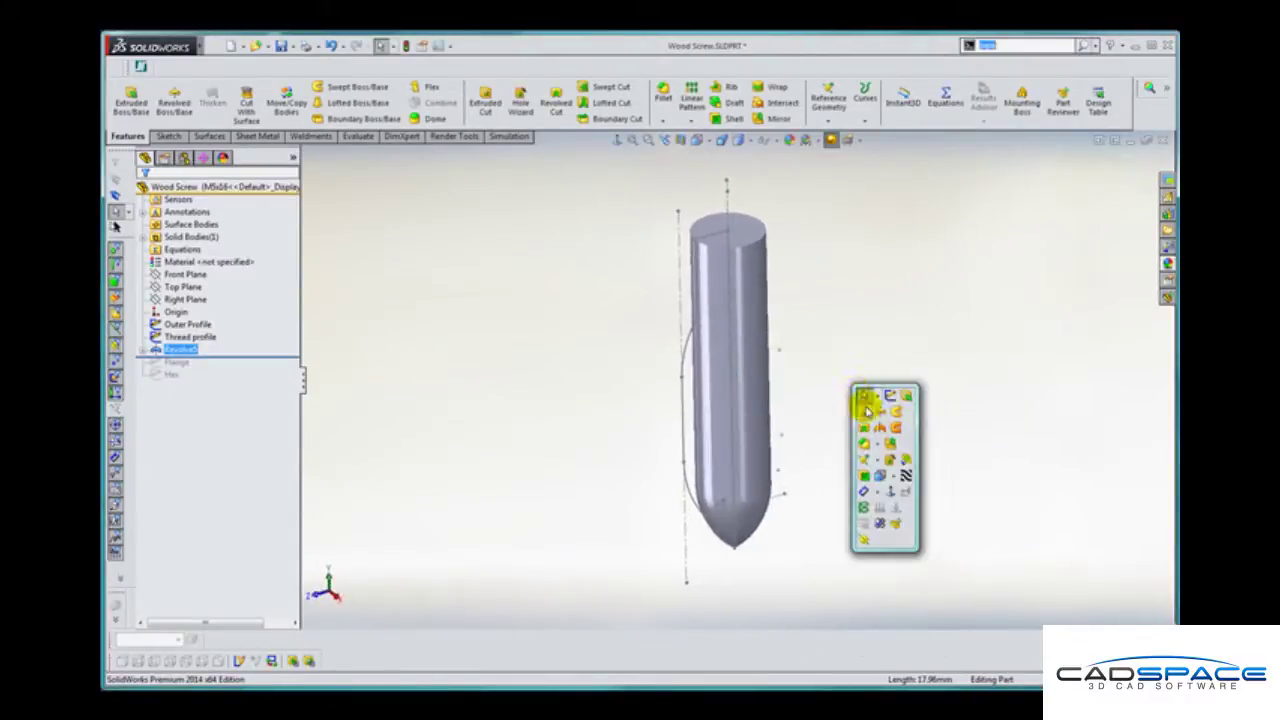
left_click(879, 430)
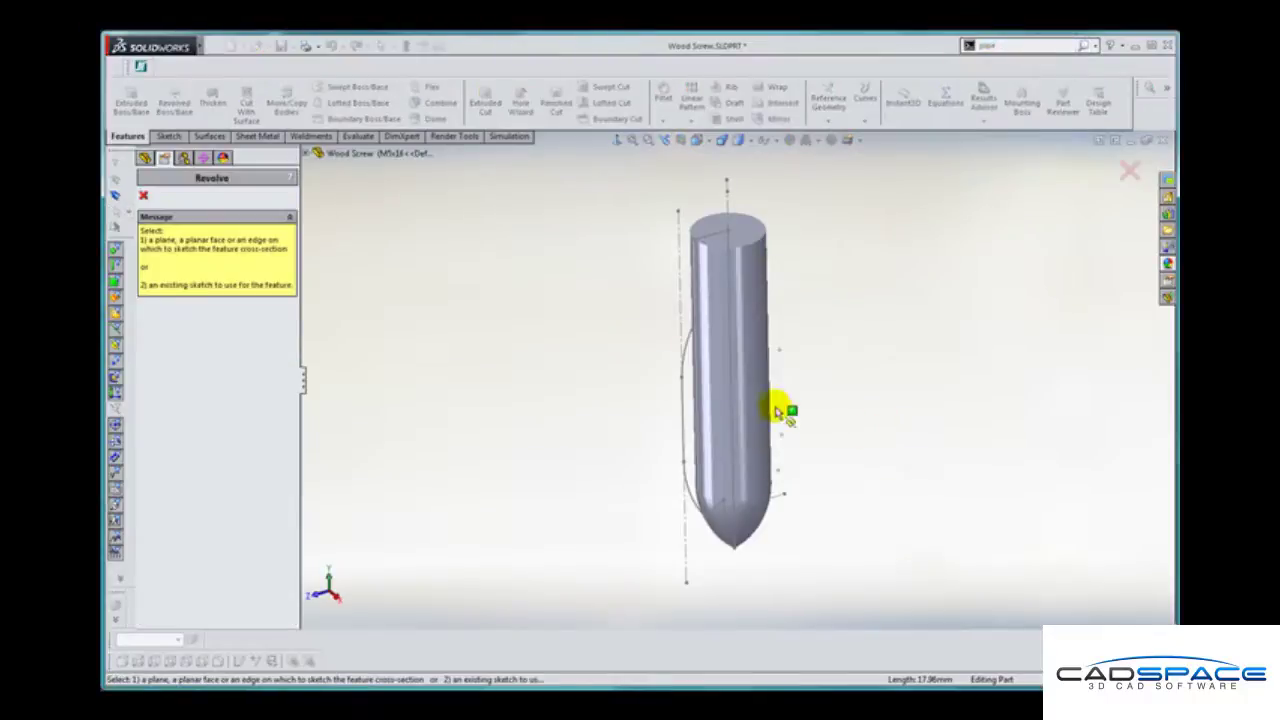
left_click(687, 347)
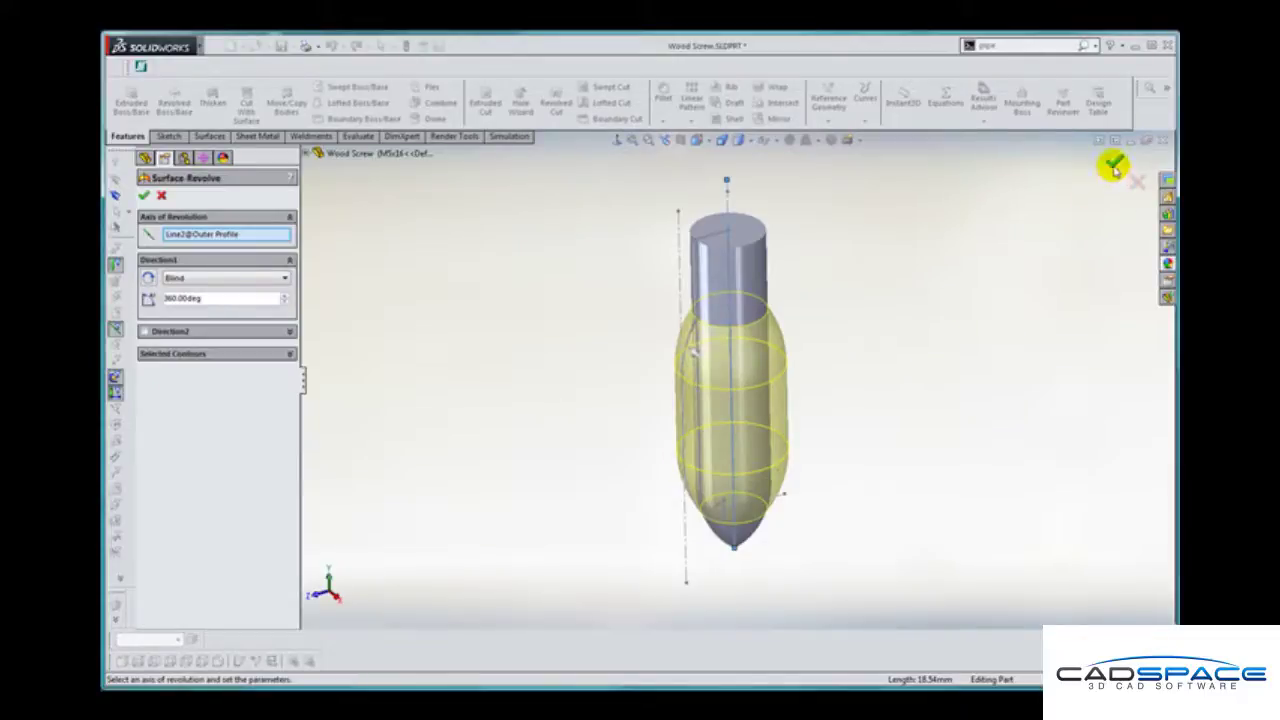
left_click(1114, 167)
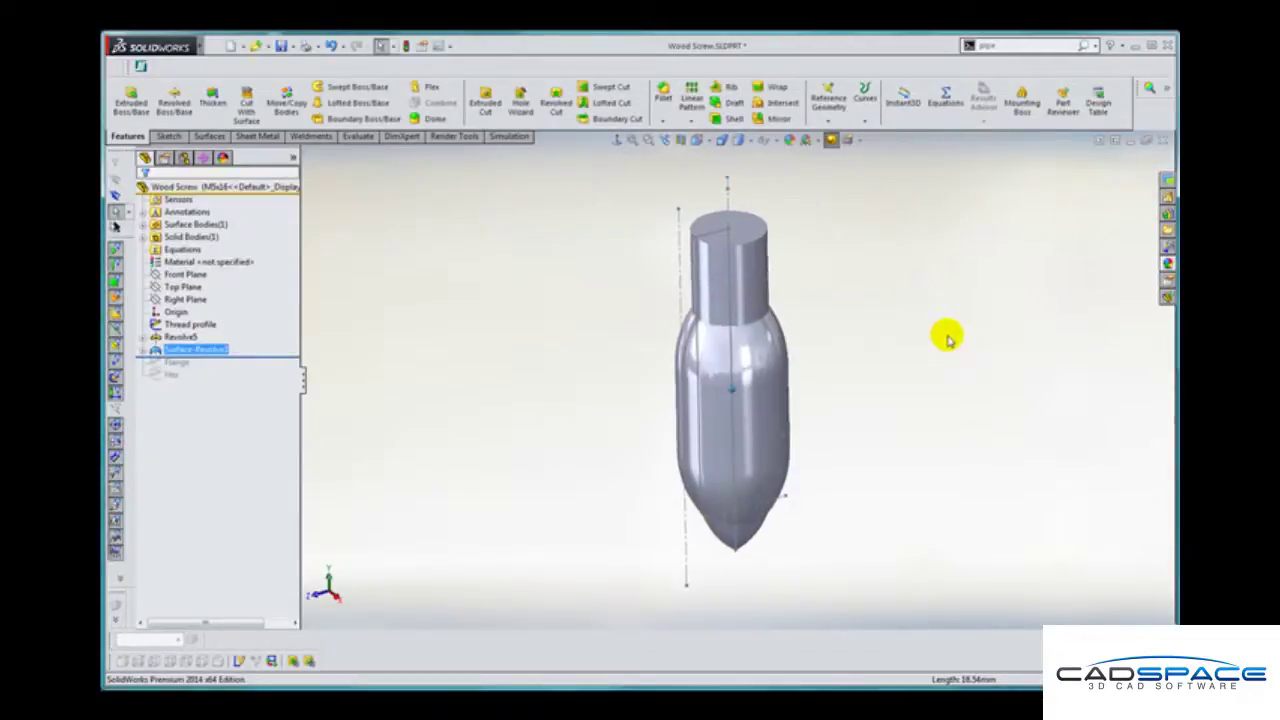
Step: Examine the revolved surface and its junction with the shank near the tip from several angles
key("Left")
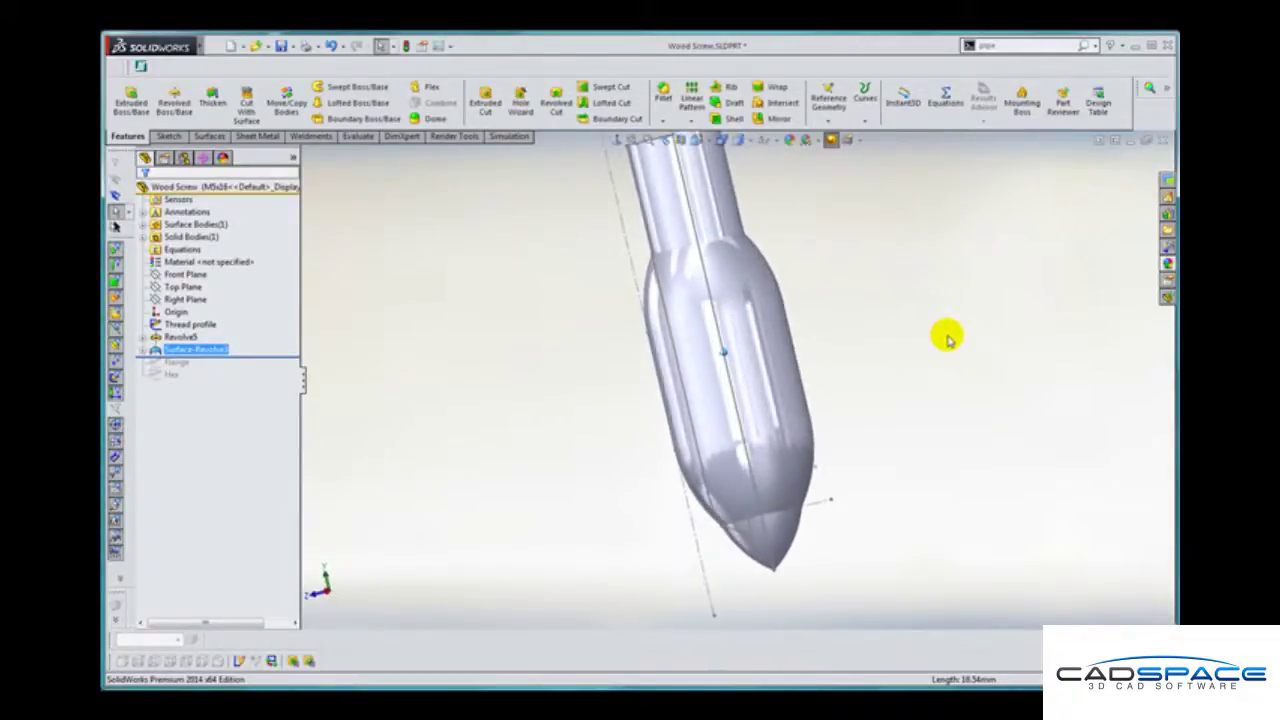
key("Right")
key("Right")
key("Right")
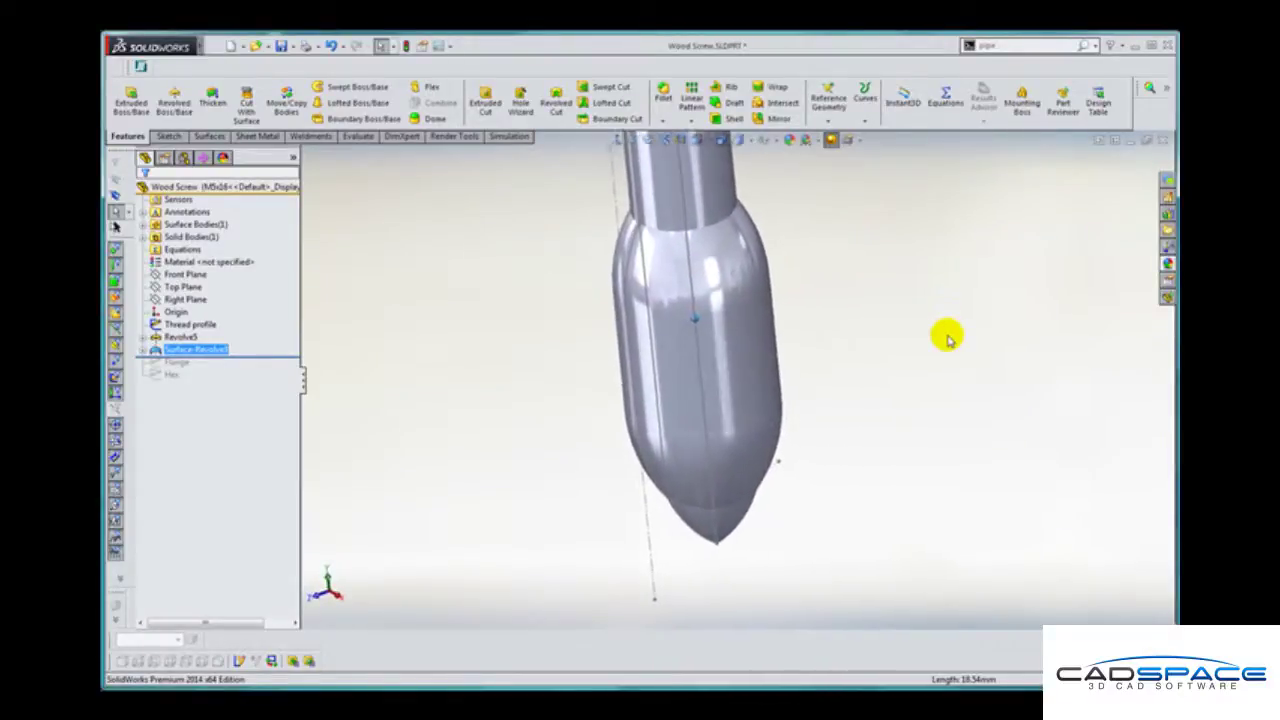
key("Left")
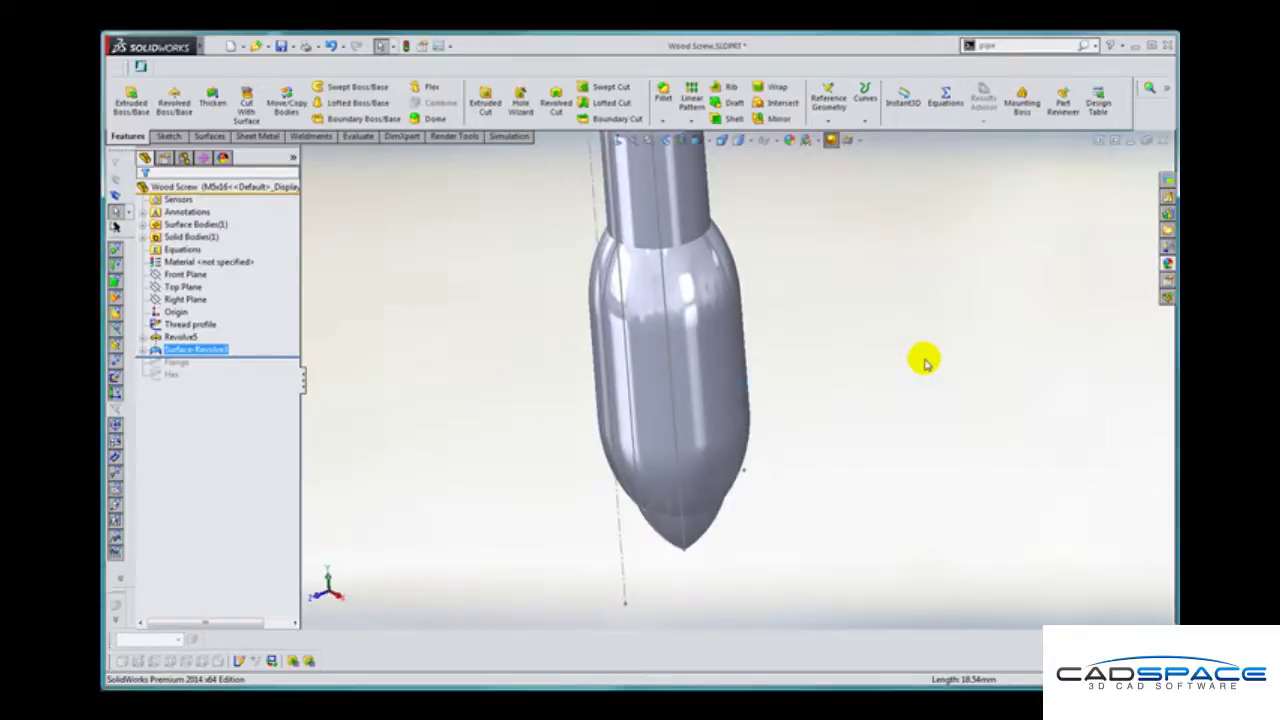
key("Left")
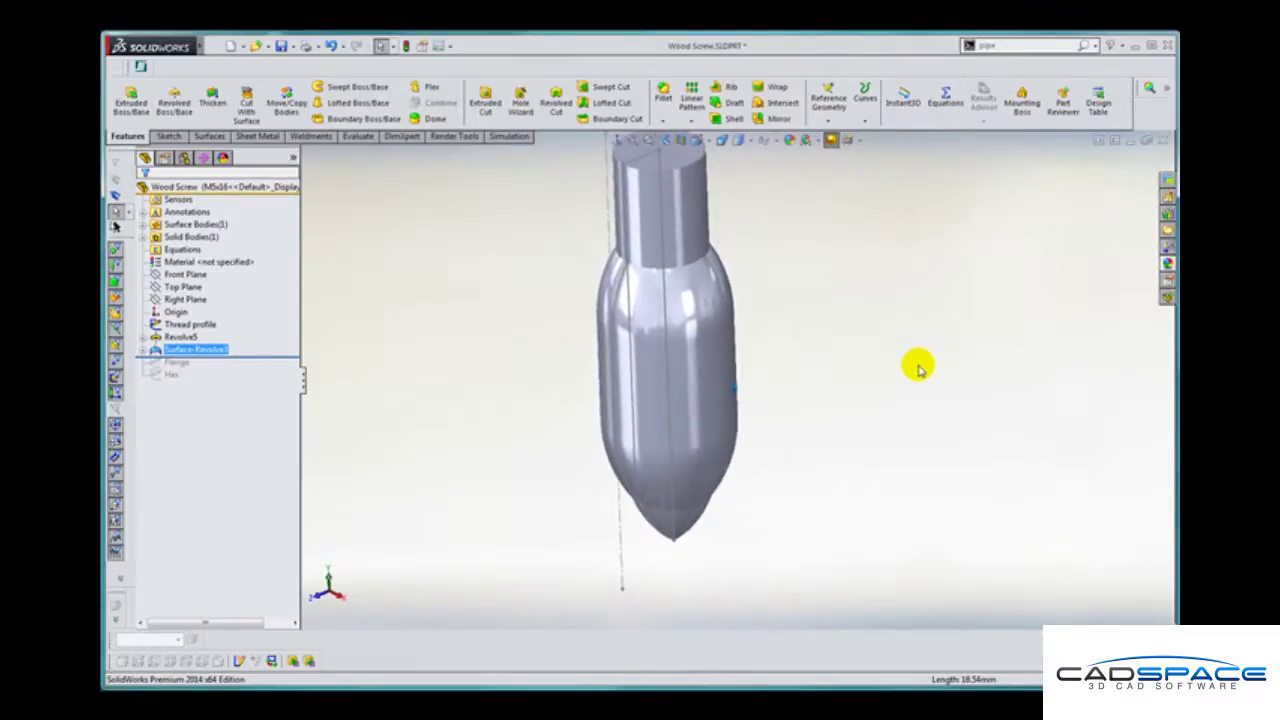
key("Up")
key("Up")
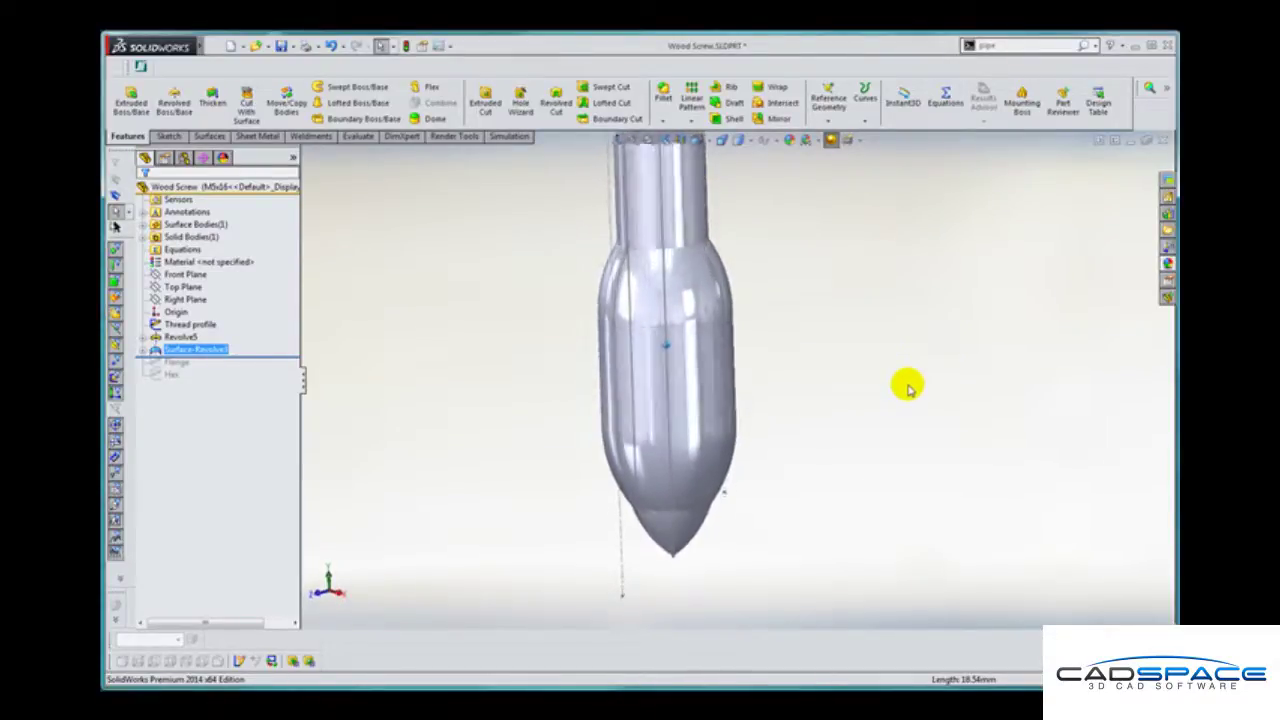
scroll(909, 389, "down", 1)
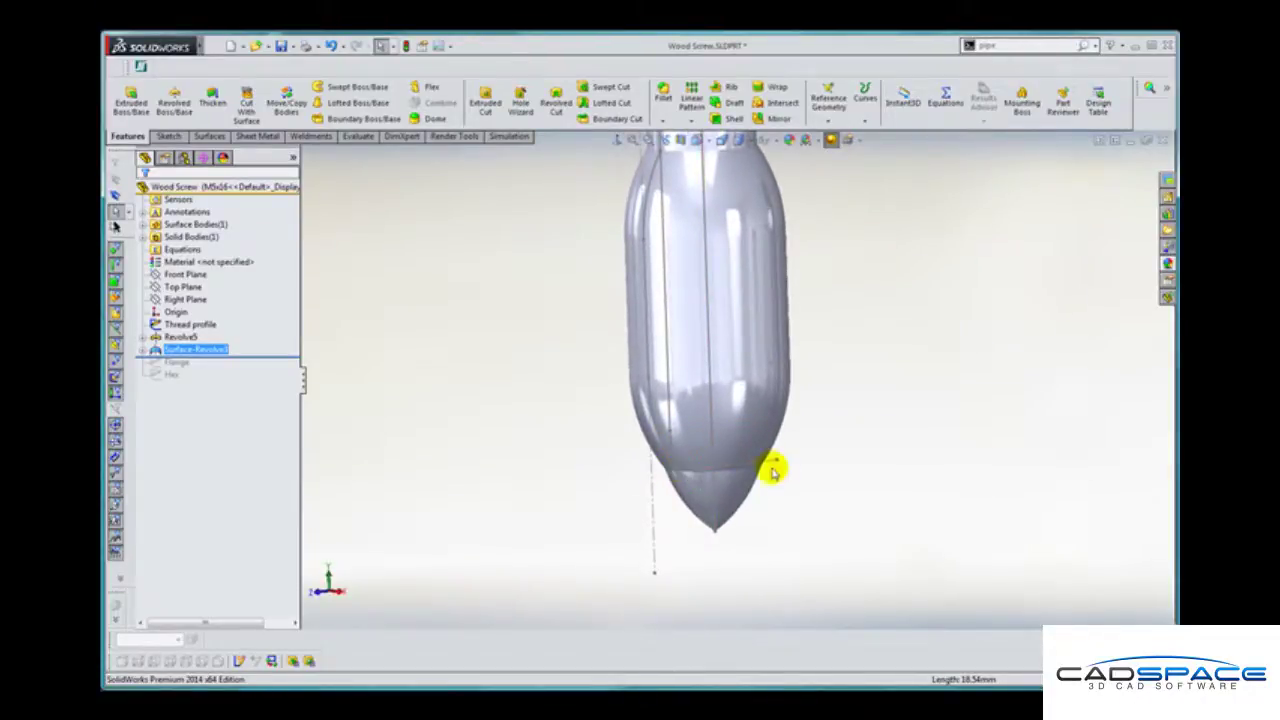
key("Up")
key("Up")
Step: Create a reference plane parallel to the Top Plane through the lower end point of the outer profile
key("s")
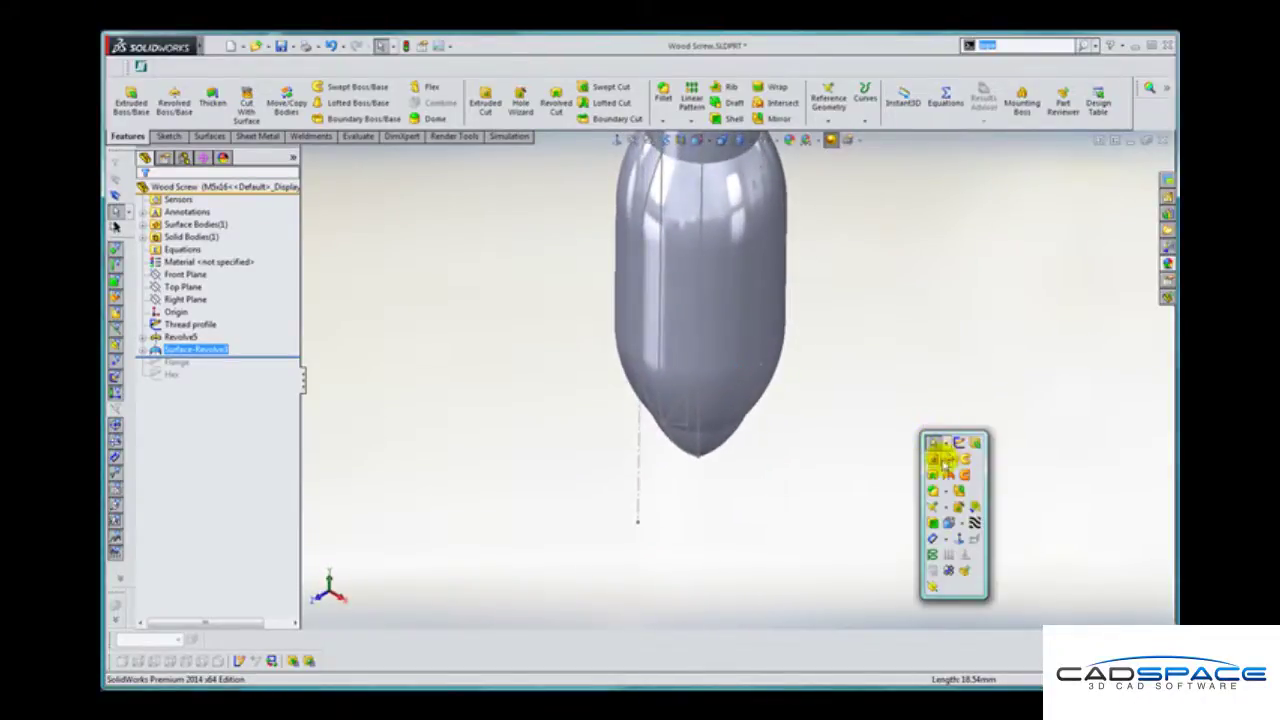
left_click(931, 588)
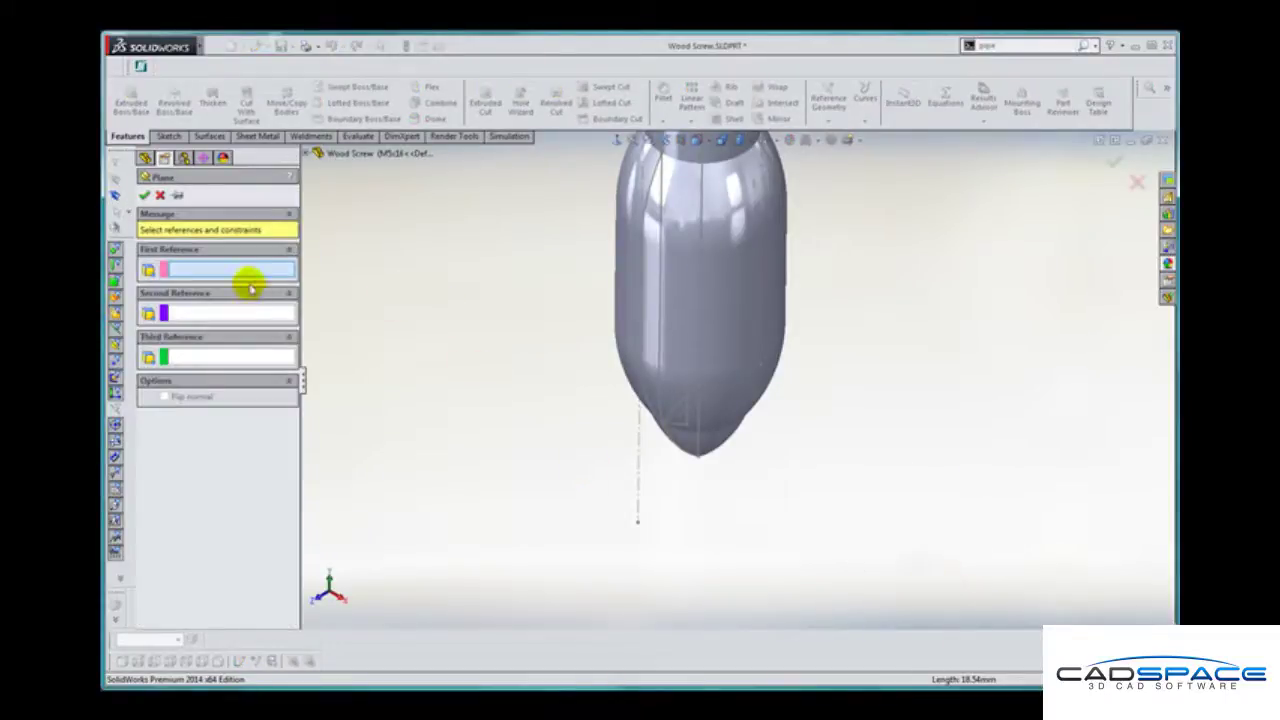
left_click(306, 154)
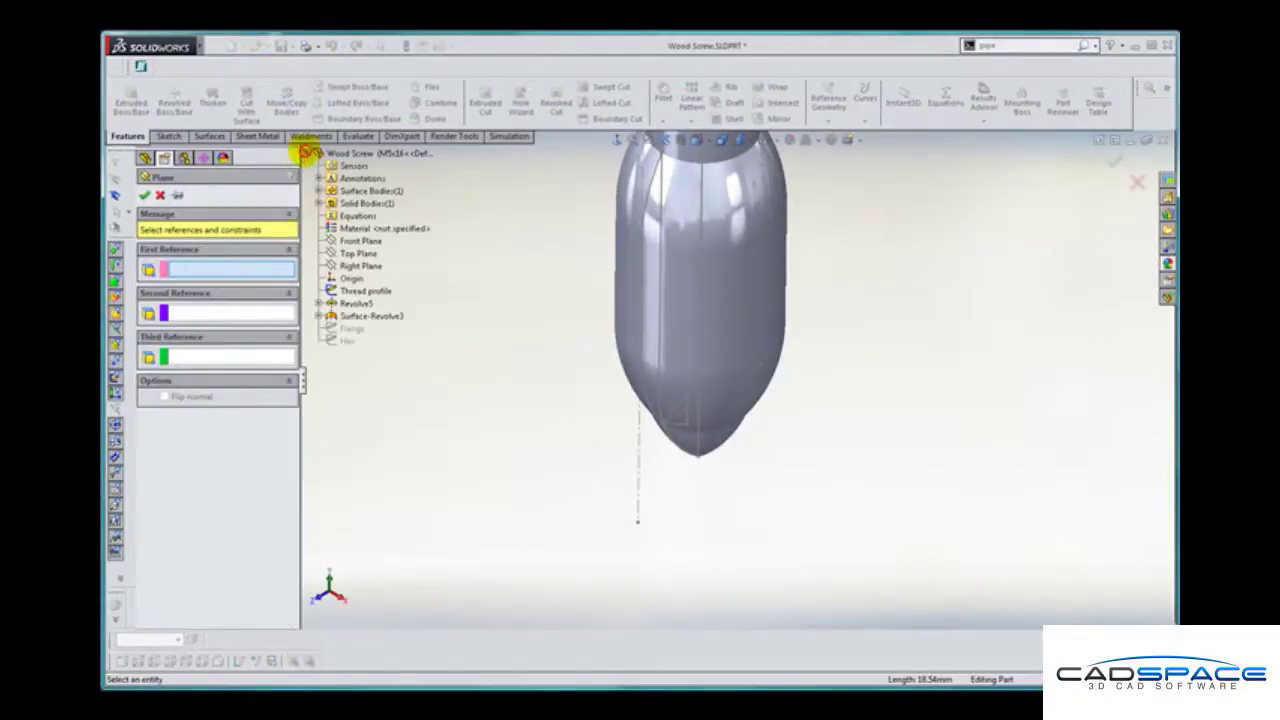
left_click(357, 254)
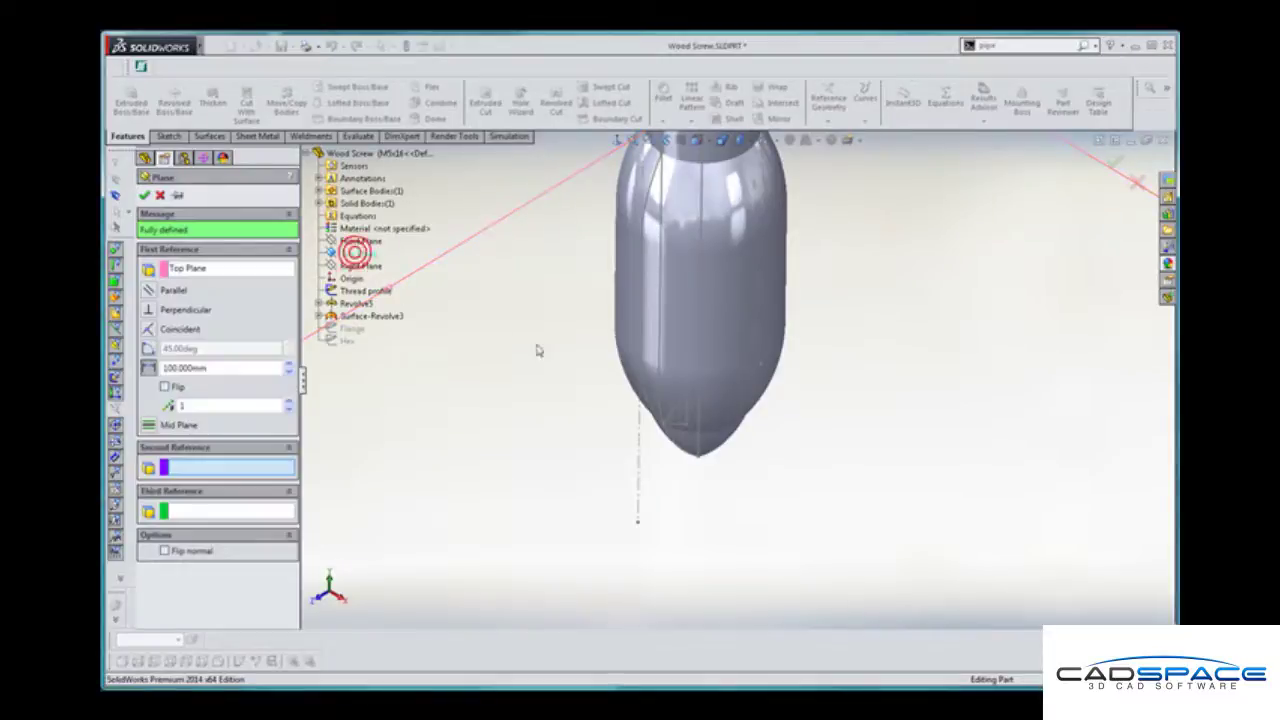
scroll(540, 480, "down", 5)
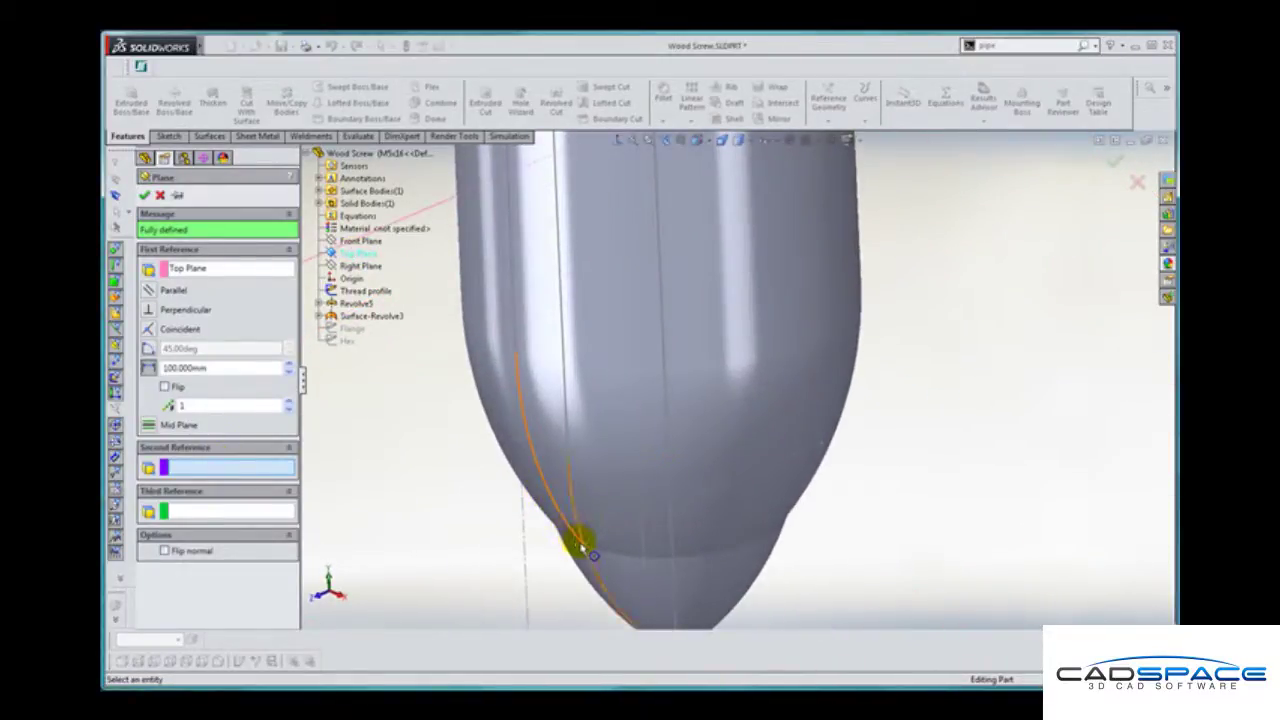
left_click(585, 548)
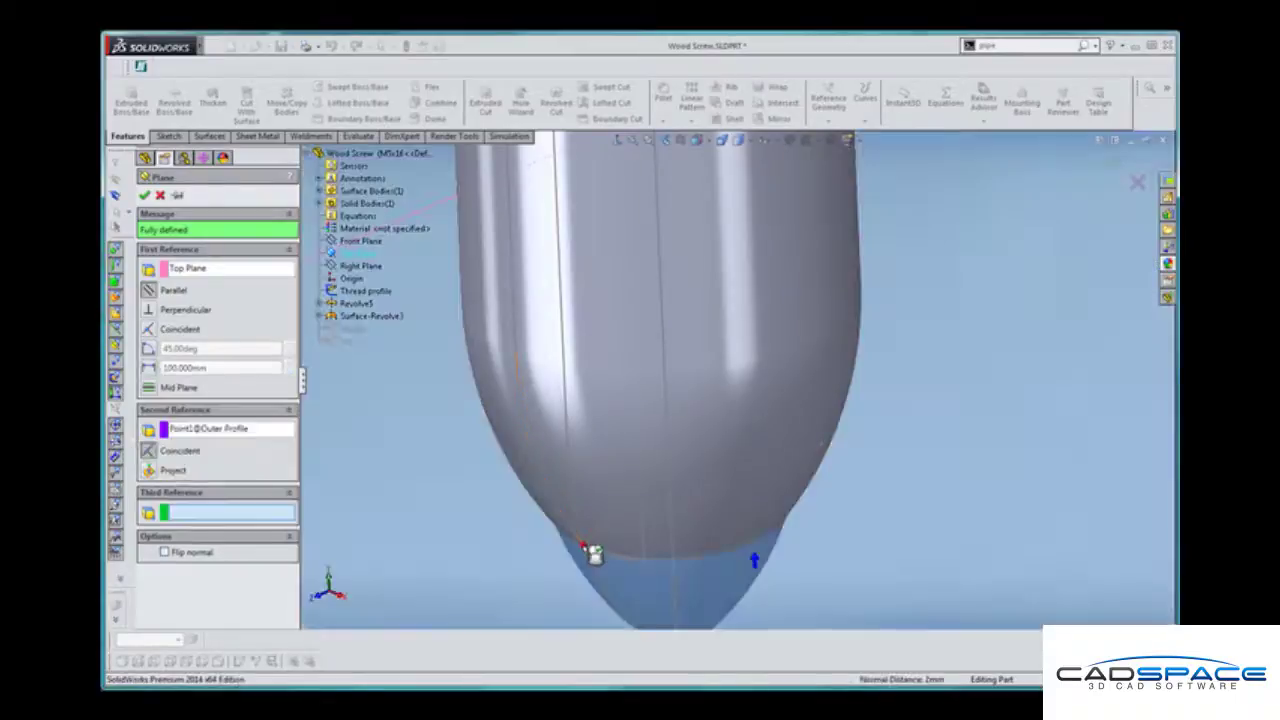
scroll(585, 547, "up", 1)
right_click(584, 546)
scroll(671, 457, "up", 5)
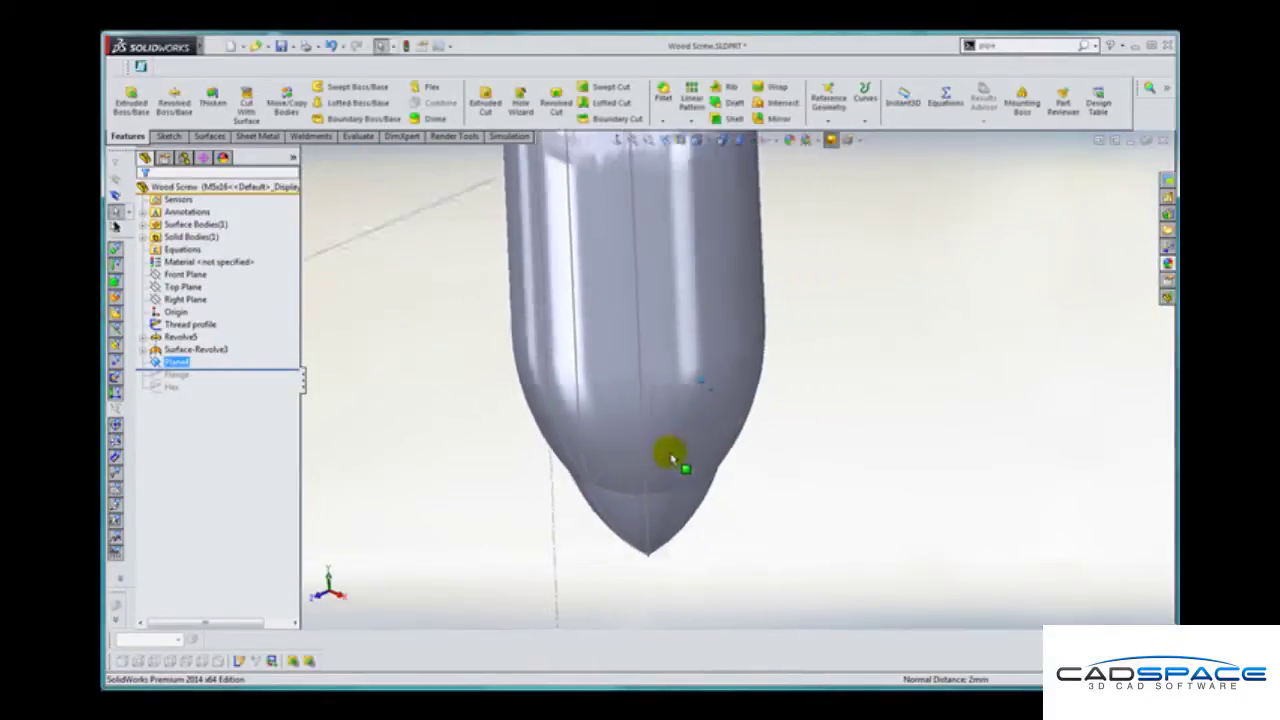
Step: Sketch a circle of about 5.34 mm radius on the new plane, centred on the origin
scroll(674, 451, "up", 3)
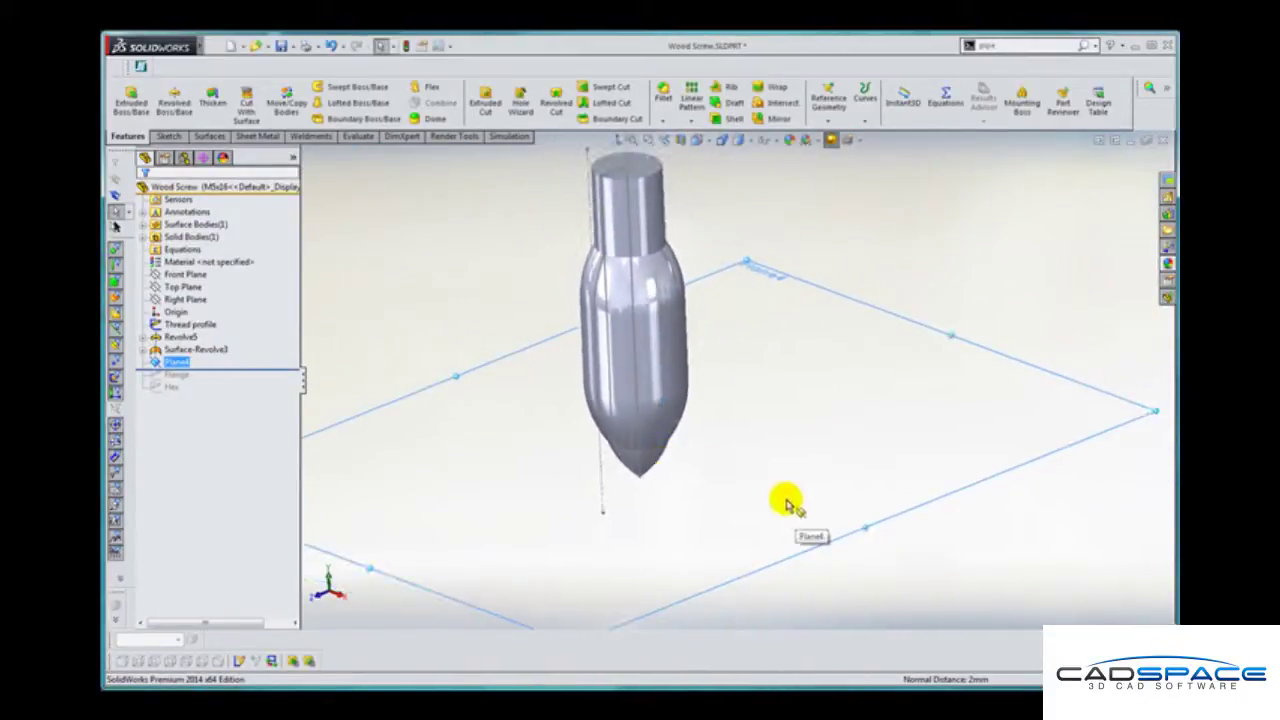
key("s")
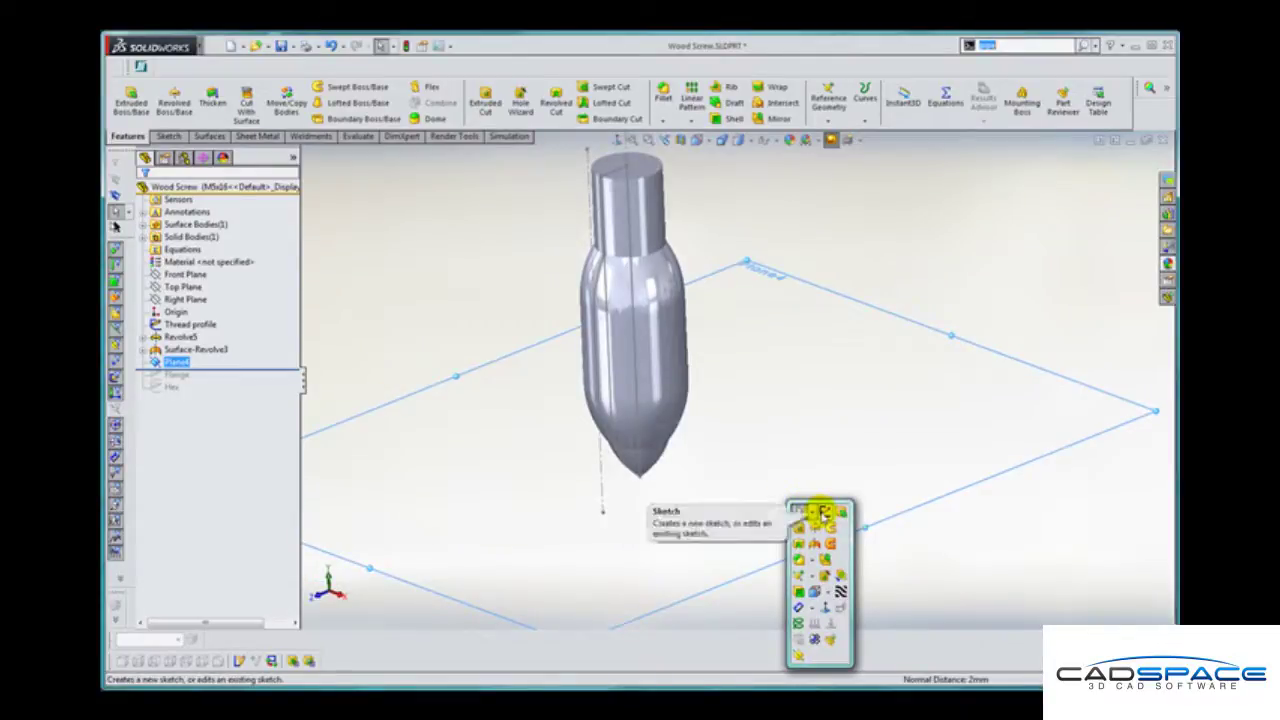
left_click(820, 511)
key("s")
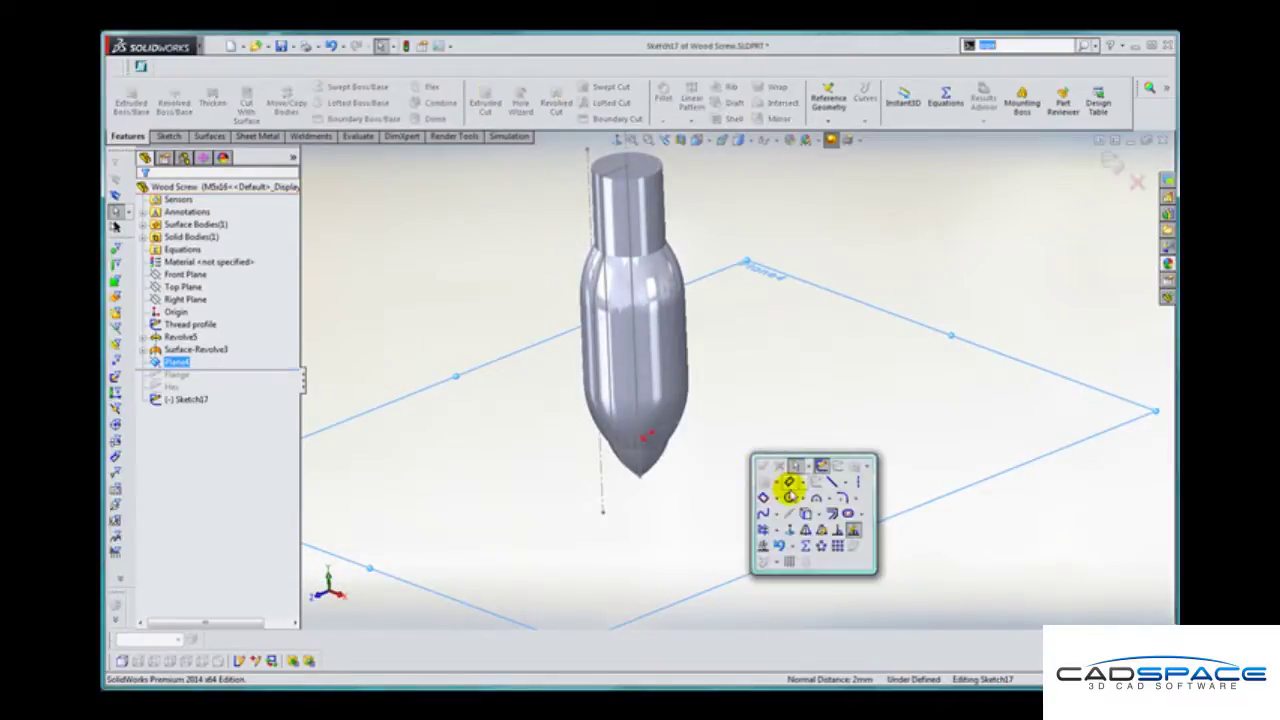
left_click(789, 497)
mouse_move(648, 437)
left_mouse_down()
mouse_move(654, 452)
mouse_move(745, 466)
left_mouse_up()
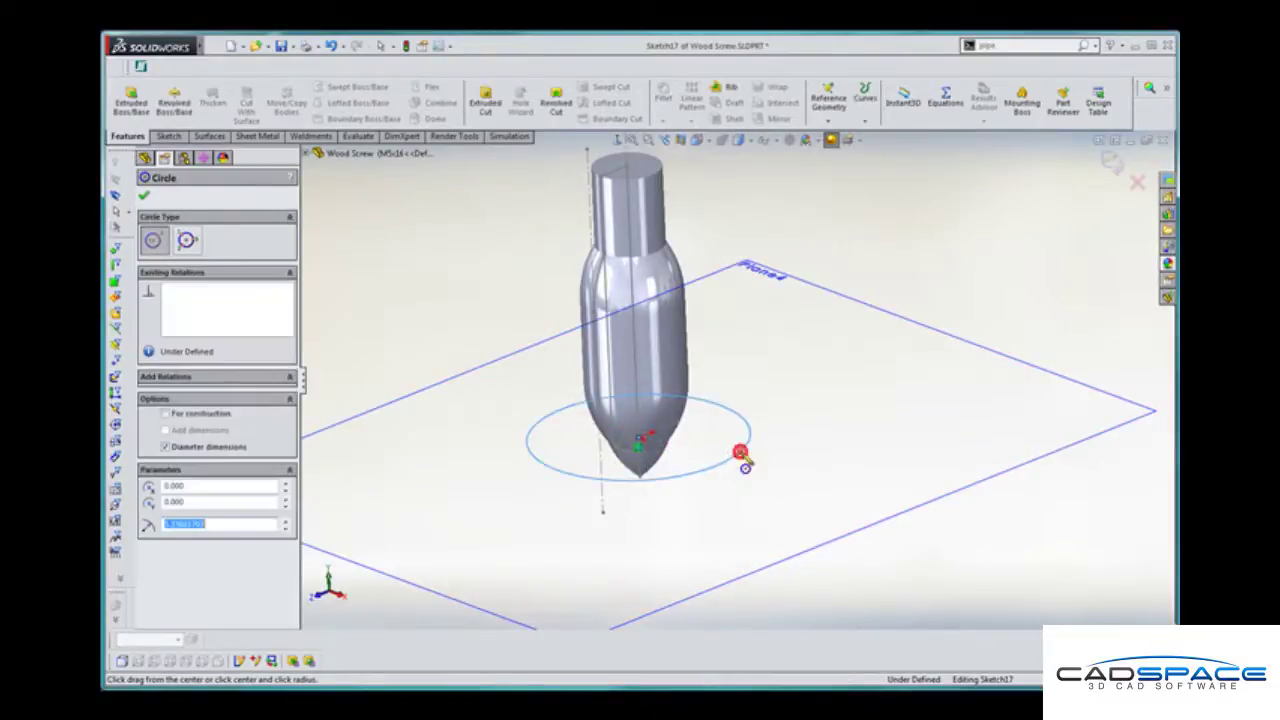
Step: Create a counterclockwise constant-pitch helix from the circle with a height of 11.5 mm, a pitch of 2.5 mm and a 0° start angle
key("s")
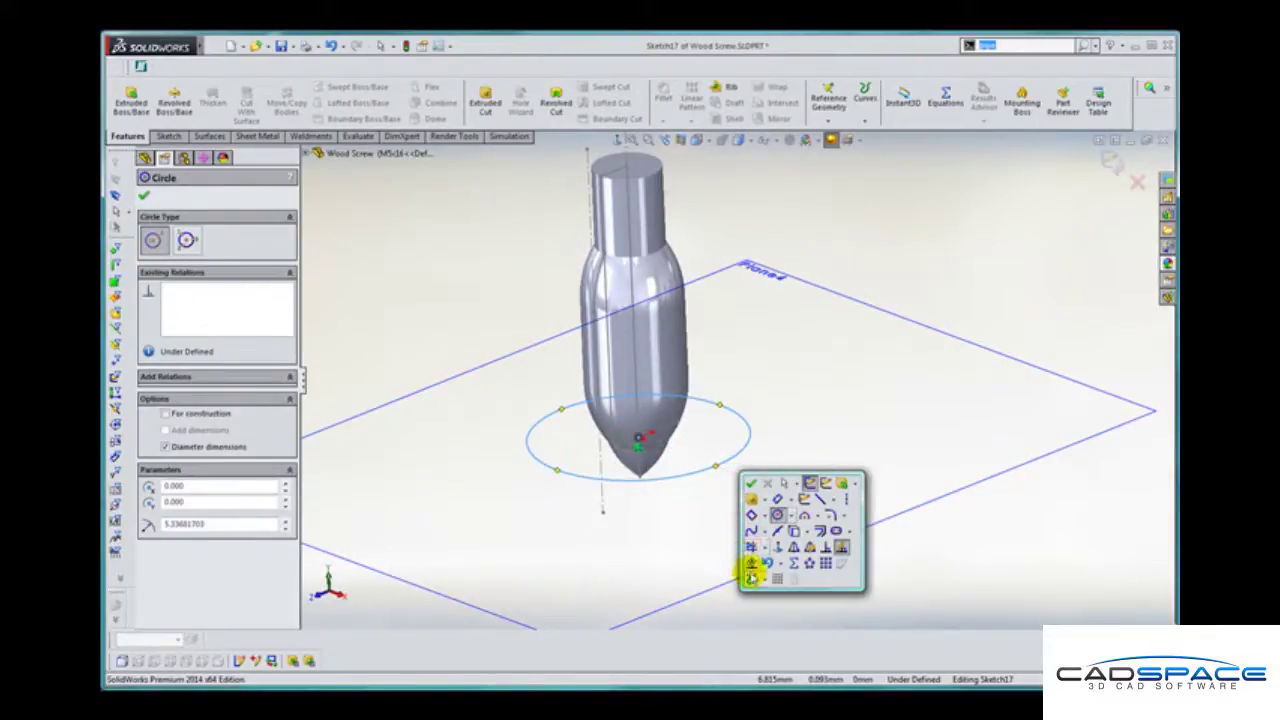
left_click(755, 578)
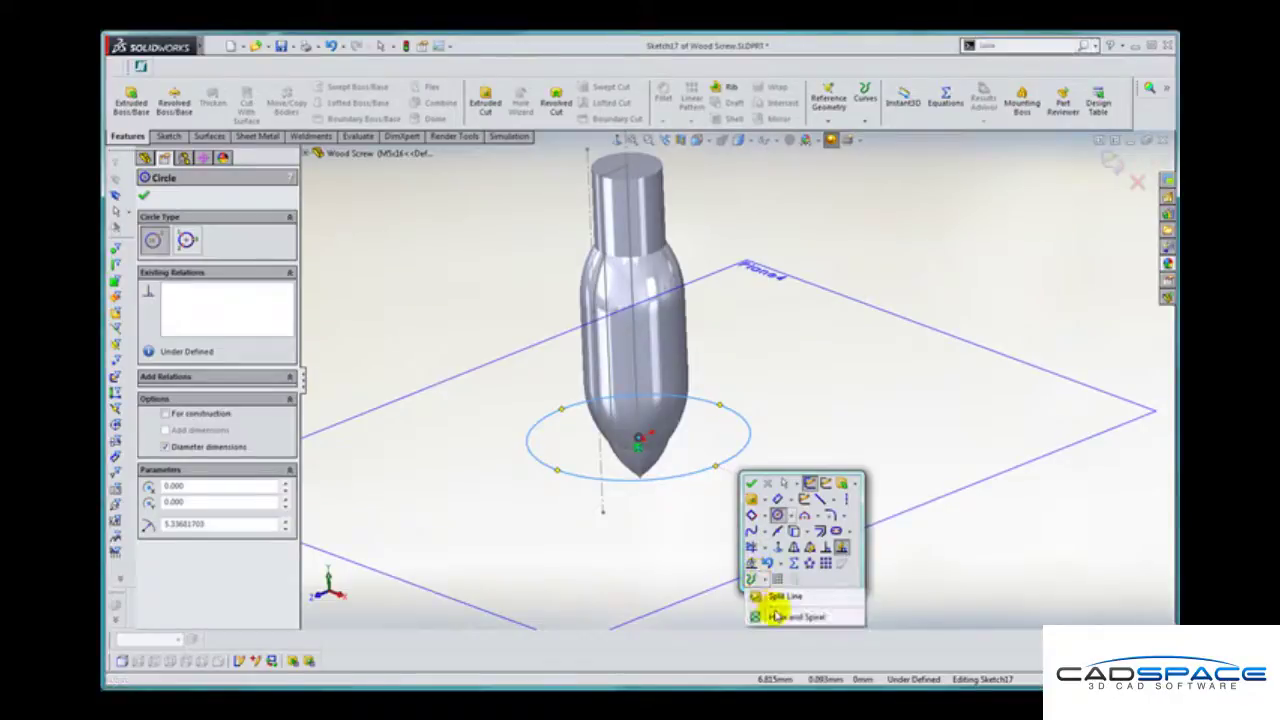
left_click(765, 617)
middle_click_drag(773, 521, 744, 418)
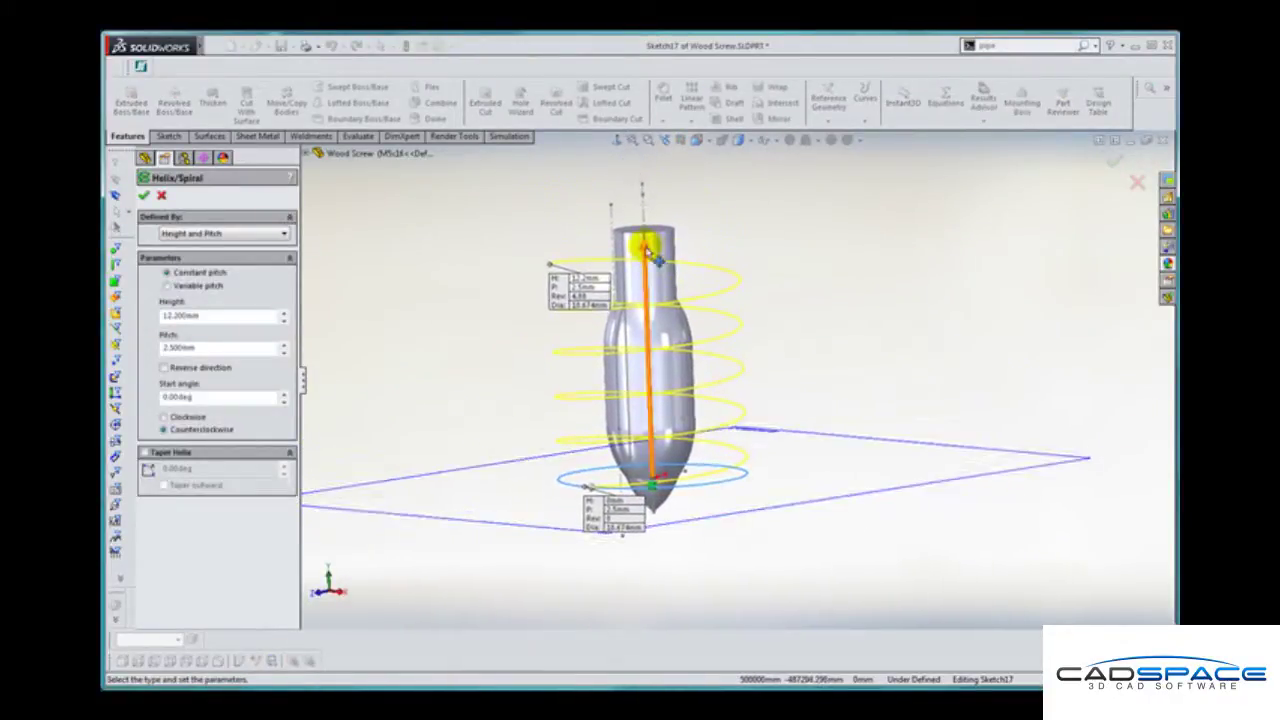
left_click_drag(647, 252, 654, 278)
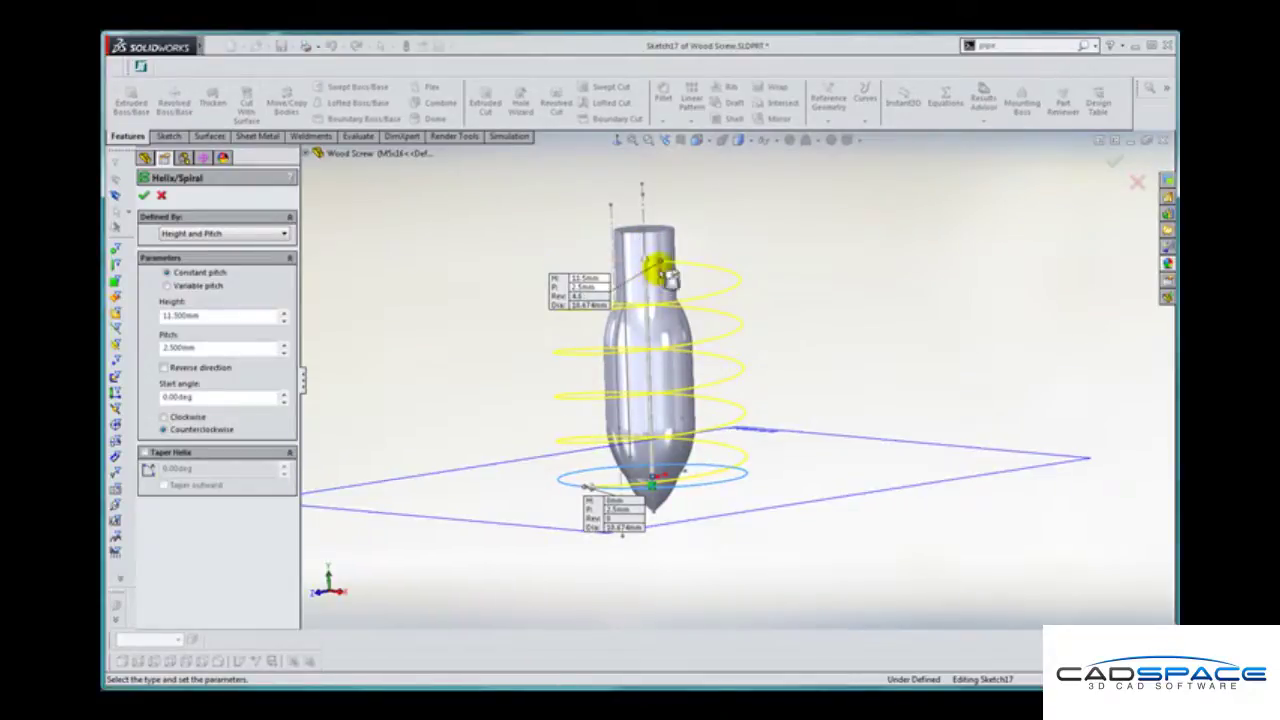
scroll(731, 246, "down", 3)
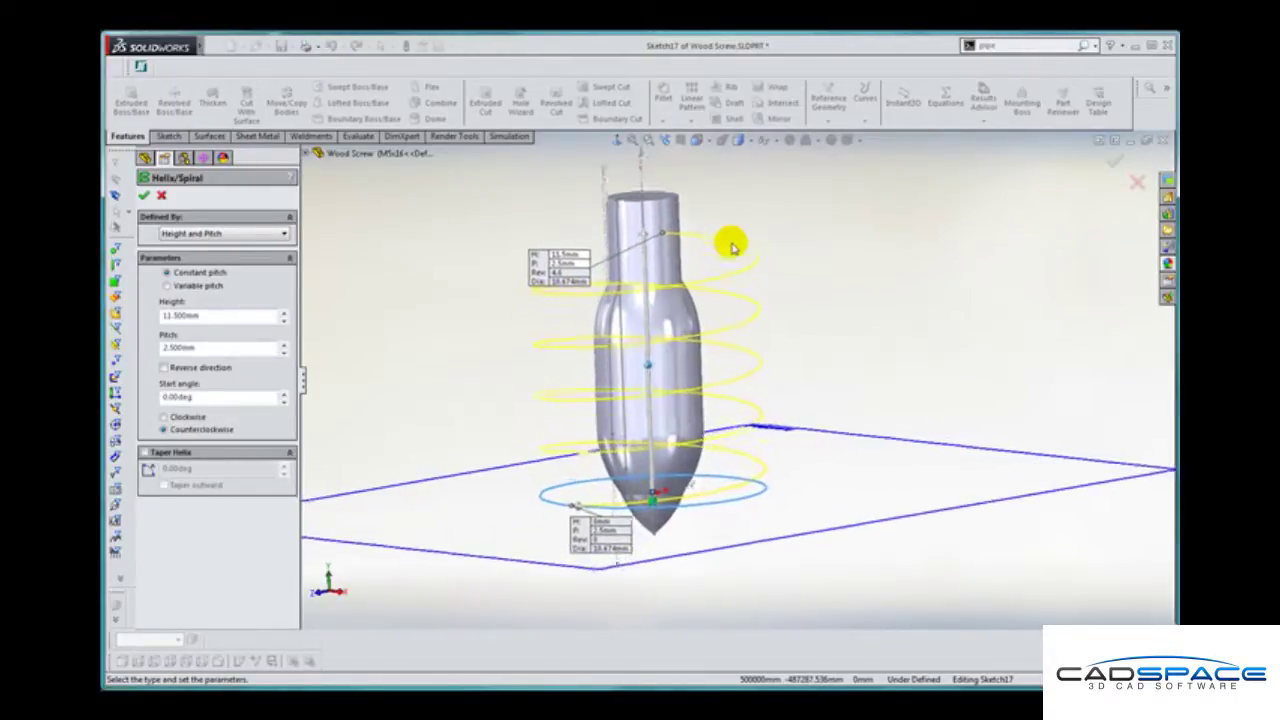
left_click(205, 349)
scroll(445, 319, "down", 2)
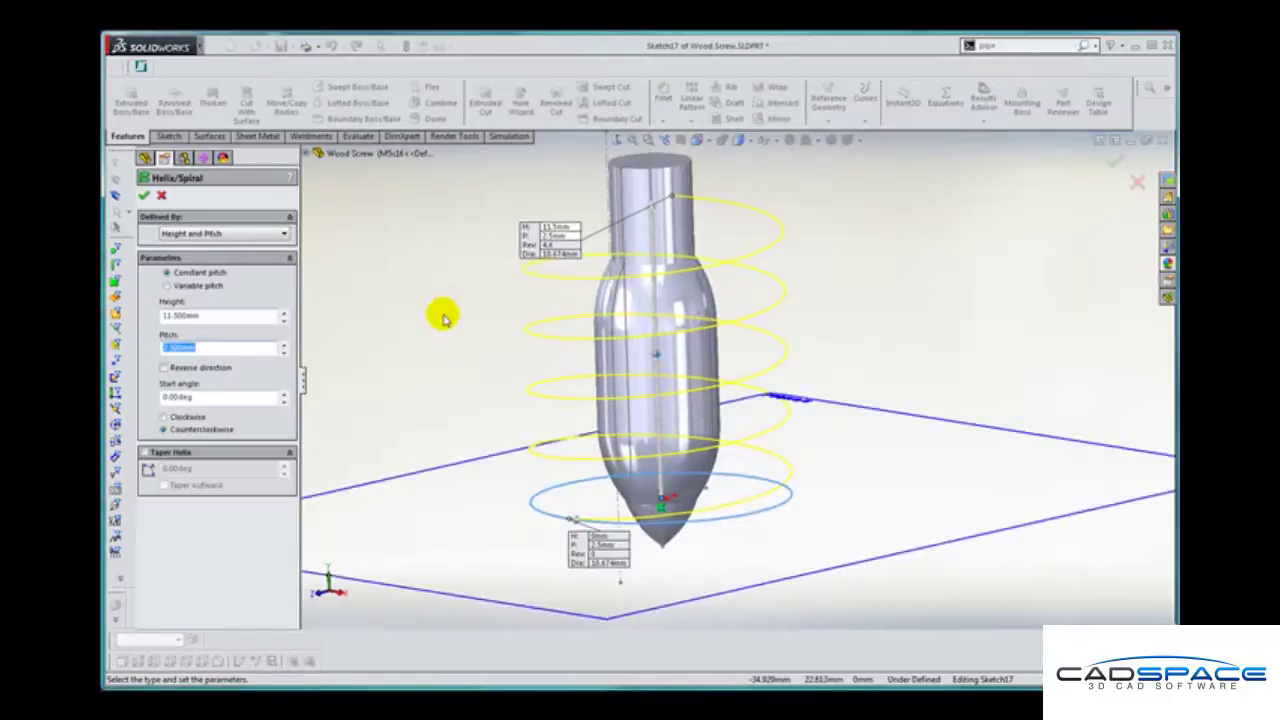
left_click(1115, 165)
left_click(1031, 251)
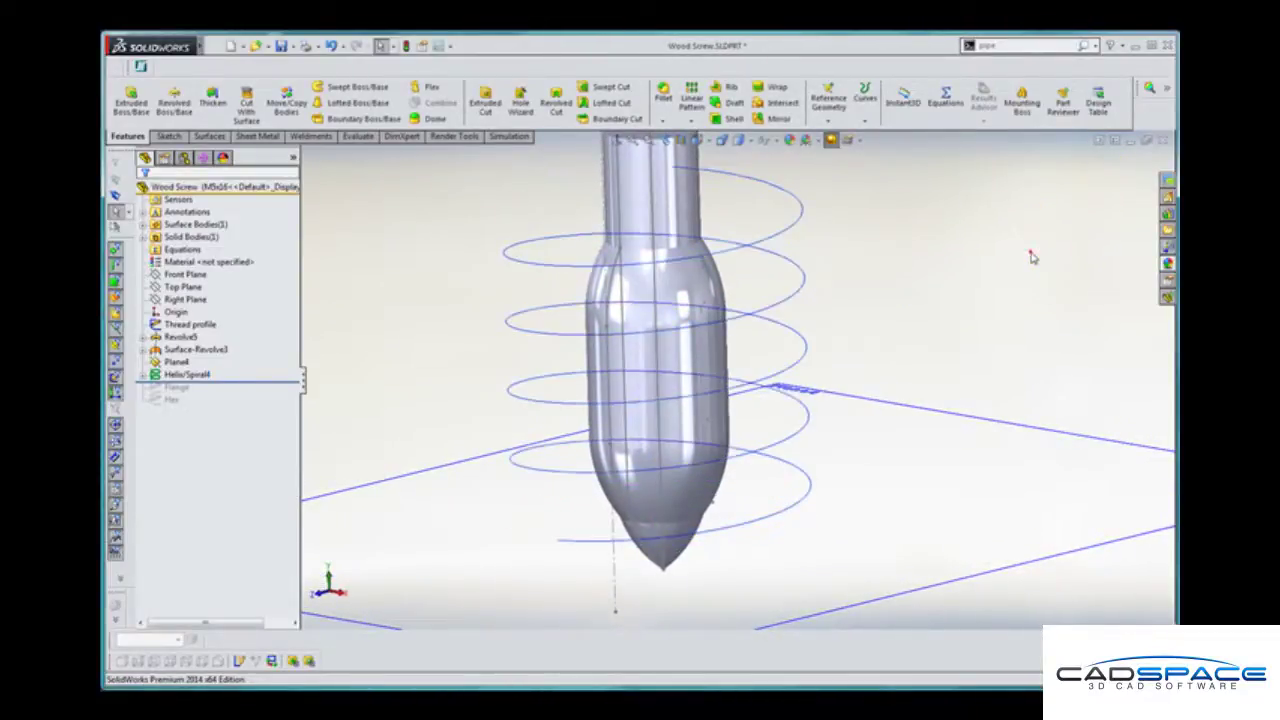
Step: Sketch a straight line about 4.5 mm long on the helix's base plane, from just outside the helix start towards the shank
scroll(1031, 252, "up", 2)
middle_click_drag(1031, 252, 957, 343)
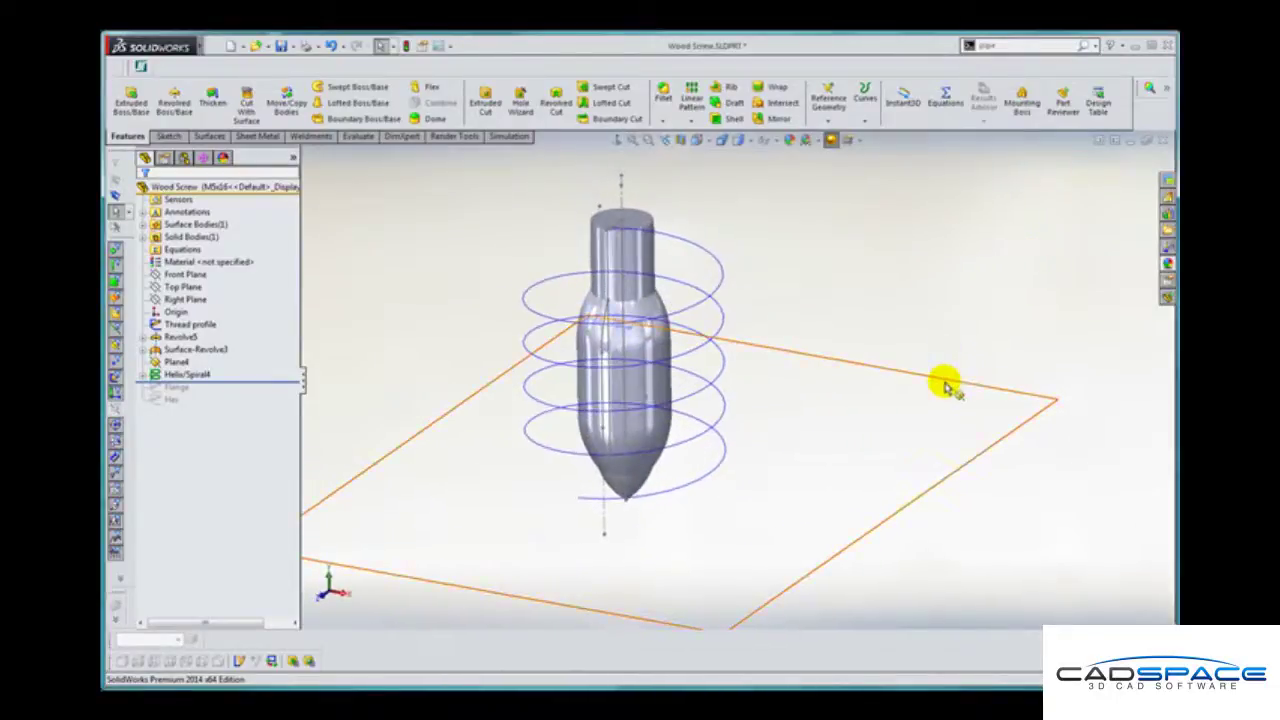
left_click(945, 385)
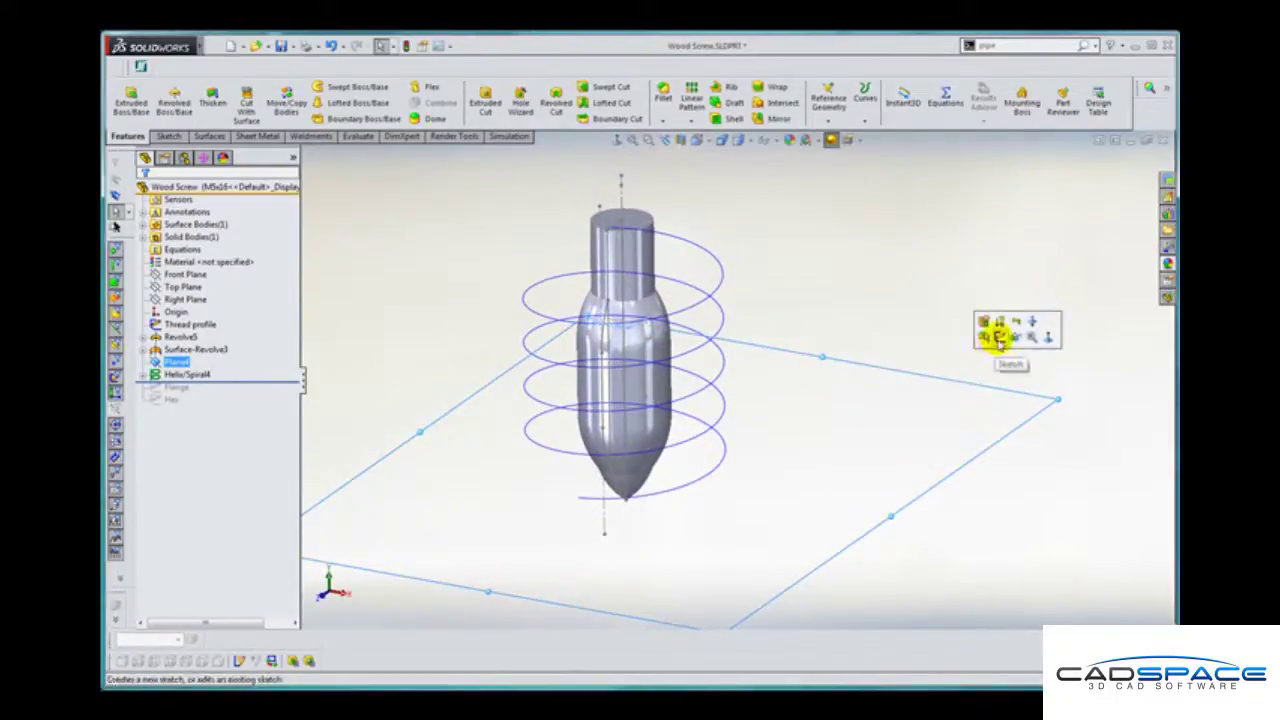
left_click(995, 333)
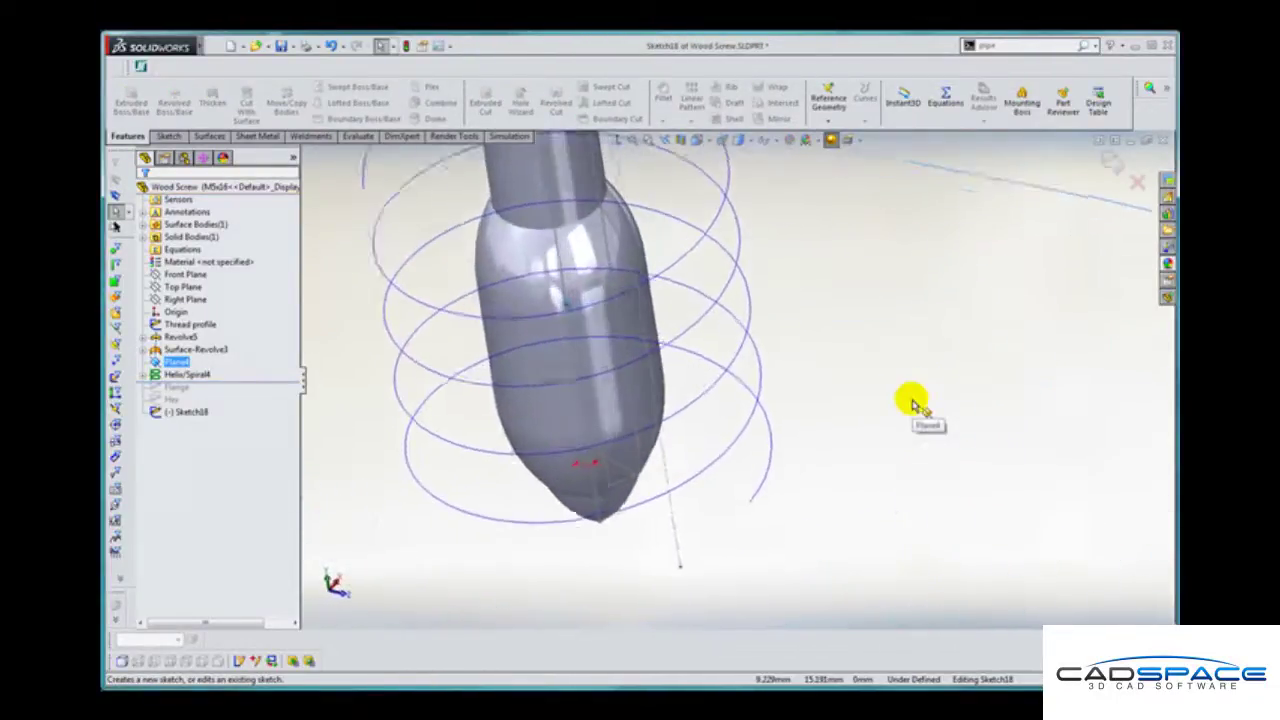
key("s")
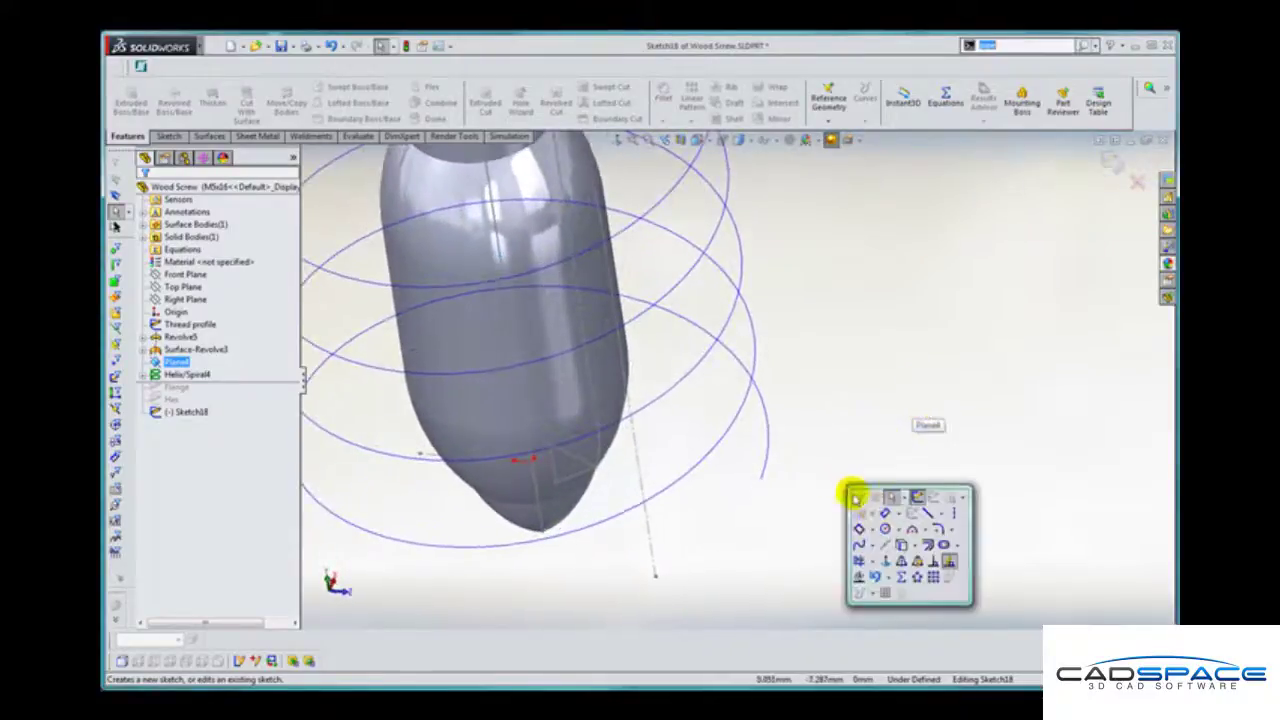
left_click(927, 514)
left_click(811, 482)
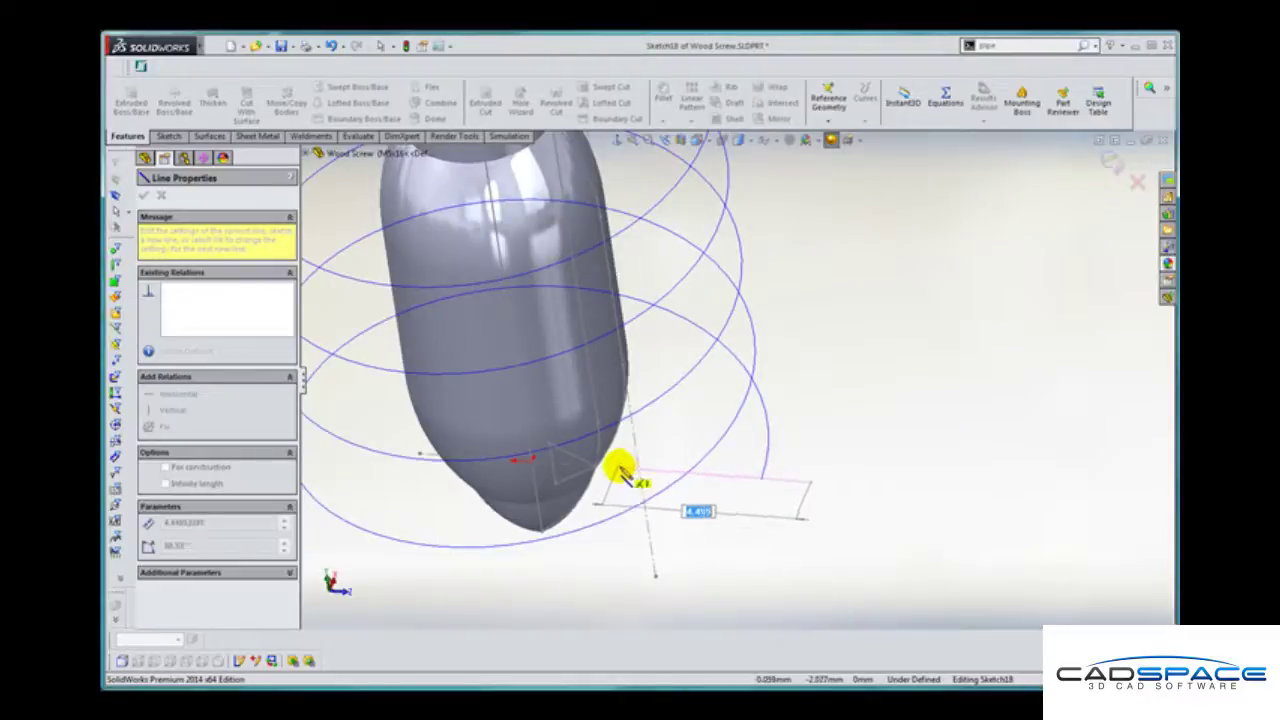
left_click(618, 468)
key("Escape")
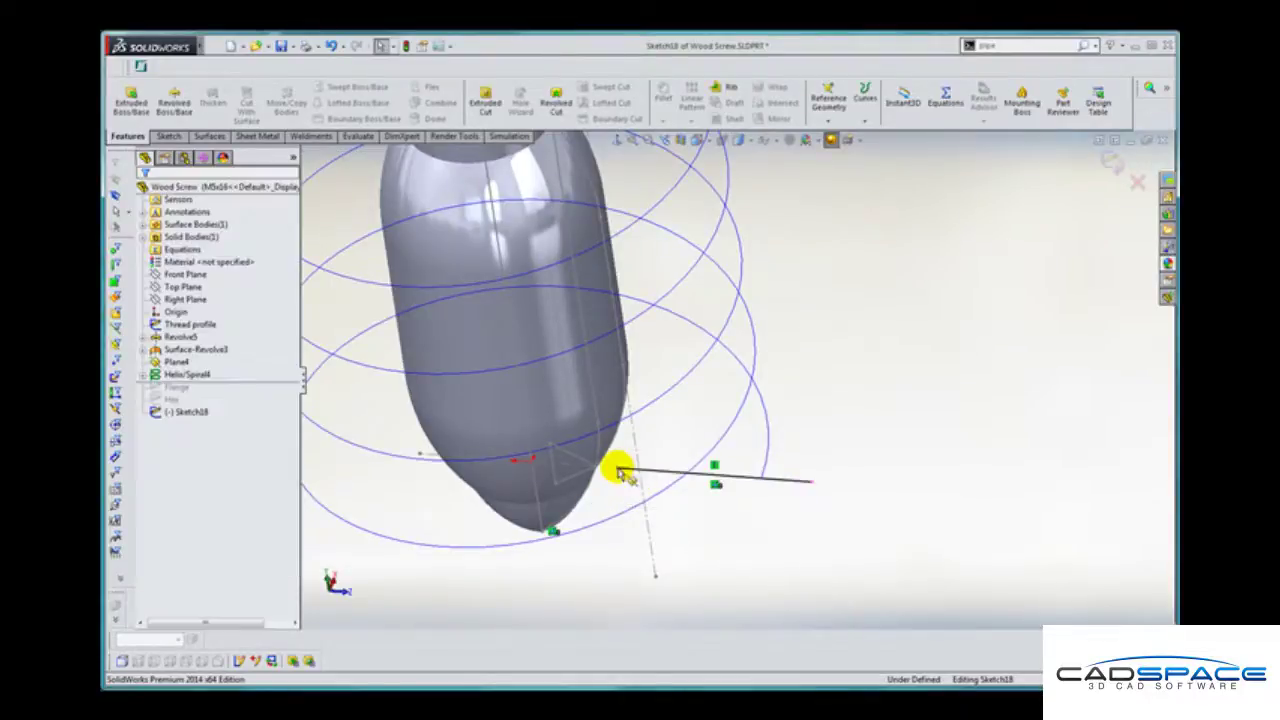
Step: Add a pierce relation between the line's outer end point and the helix, and finish the sketch
left_click(811, 483)
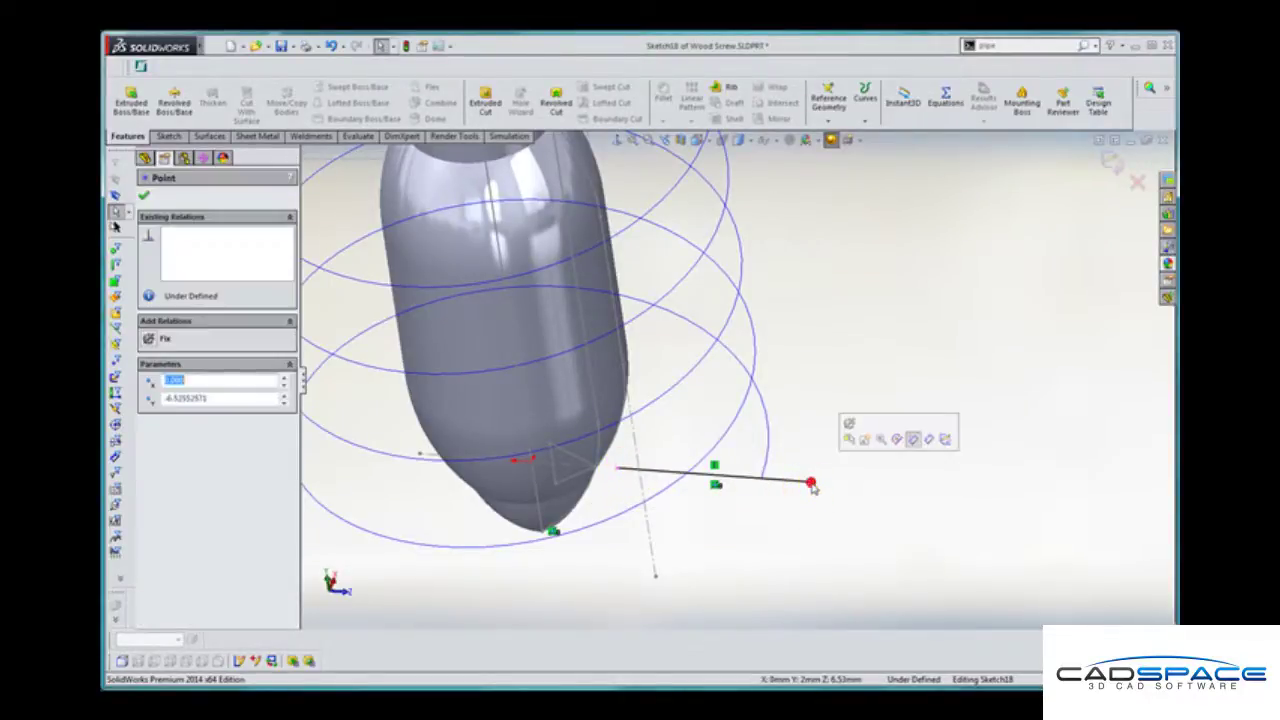
left_click(769, 440, "ctrl")
left_click(808, 384)
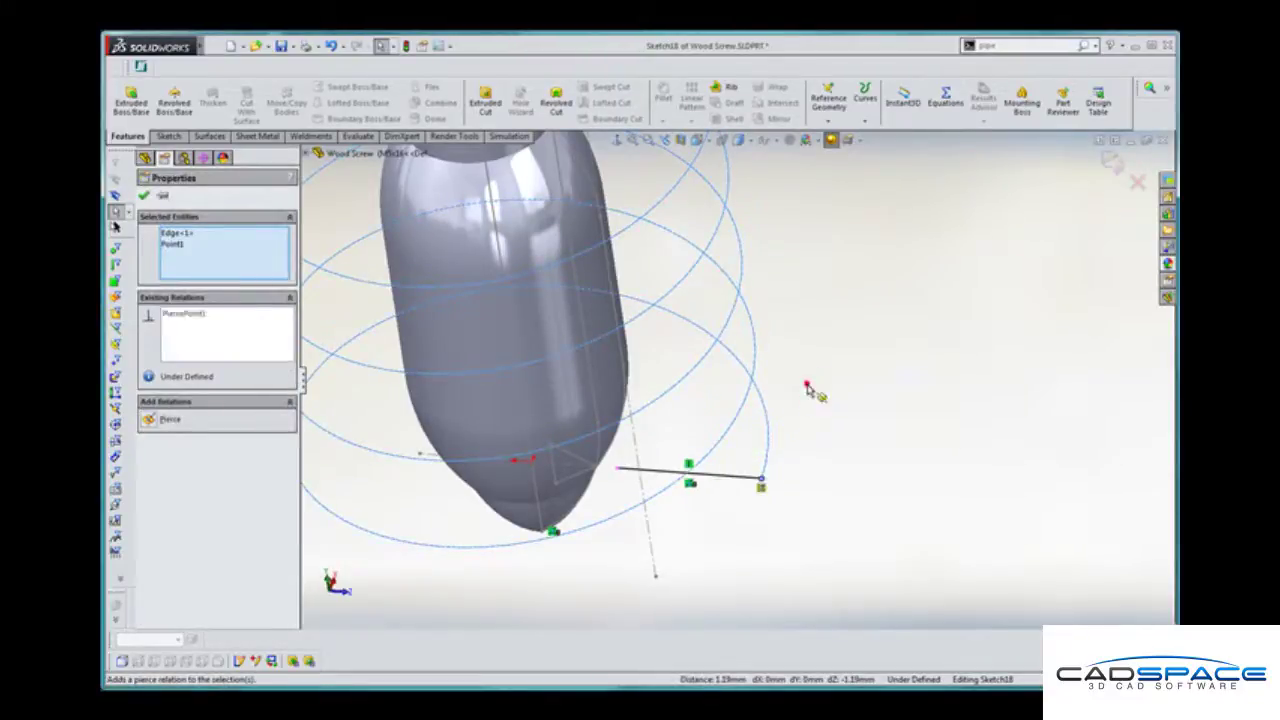
left_click(1113, 163)
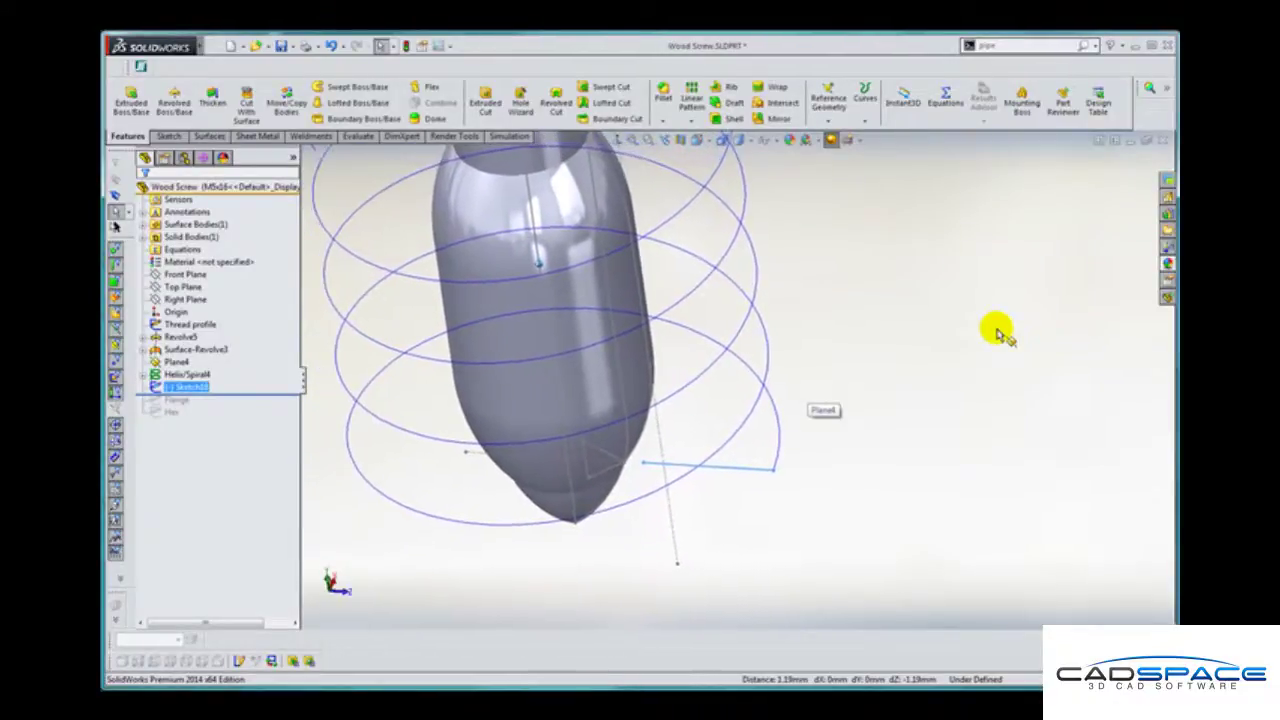
Step: Set up a surface sweep with the line sketch as the profile and the helix as the path
key("s")
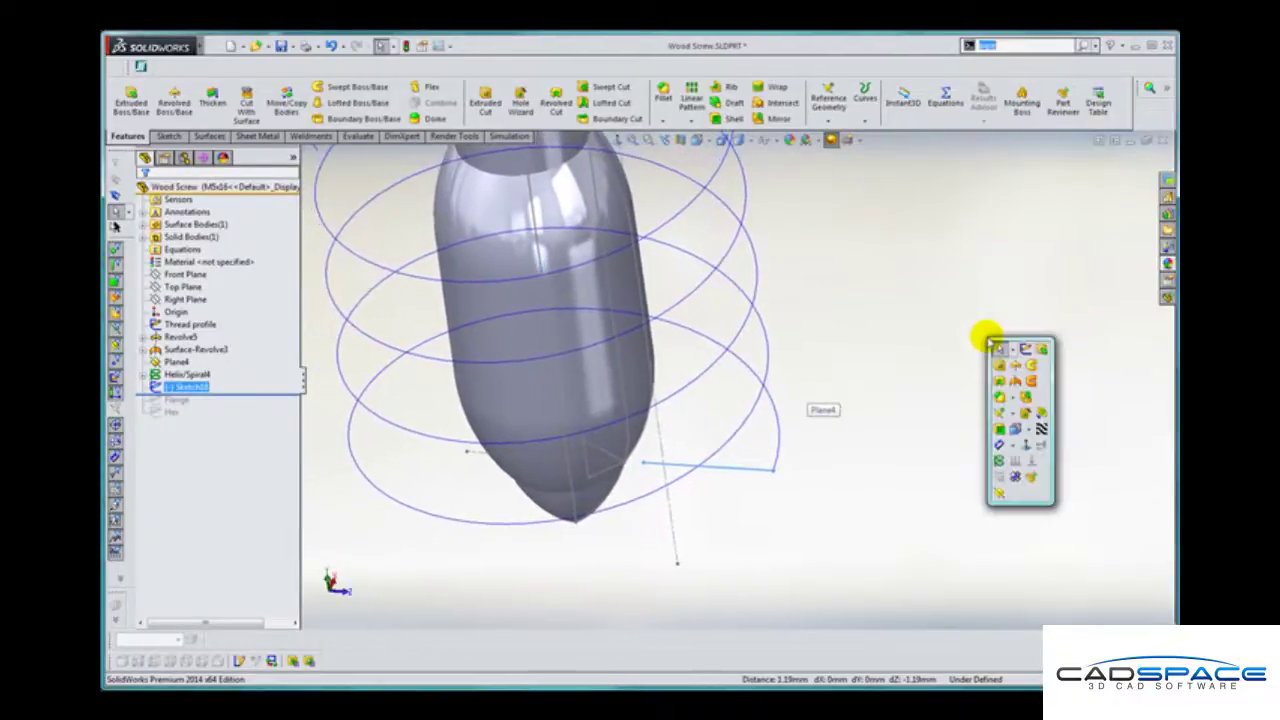
left_click(1035, 382)
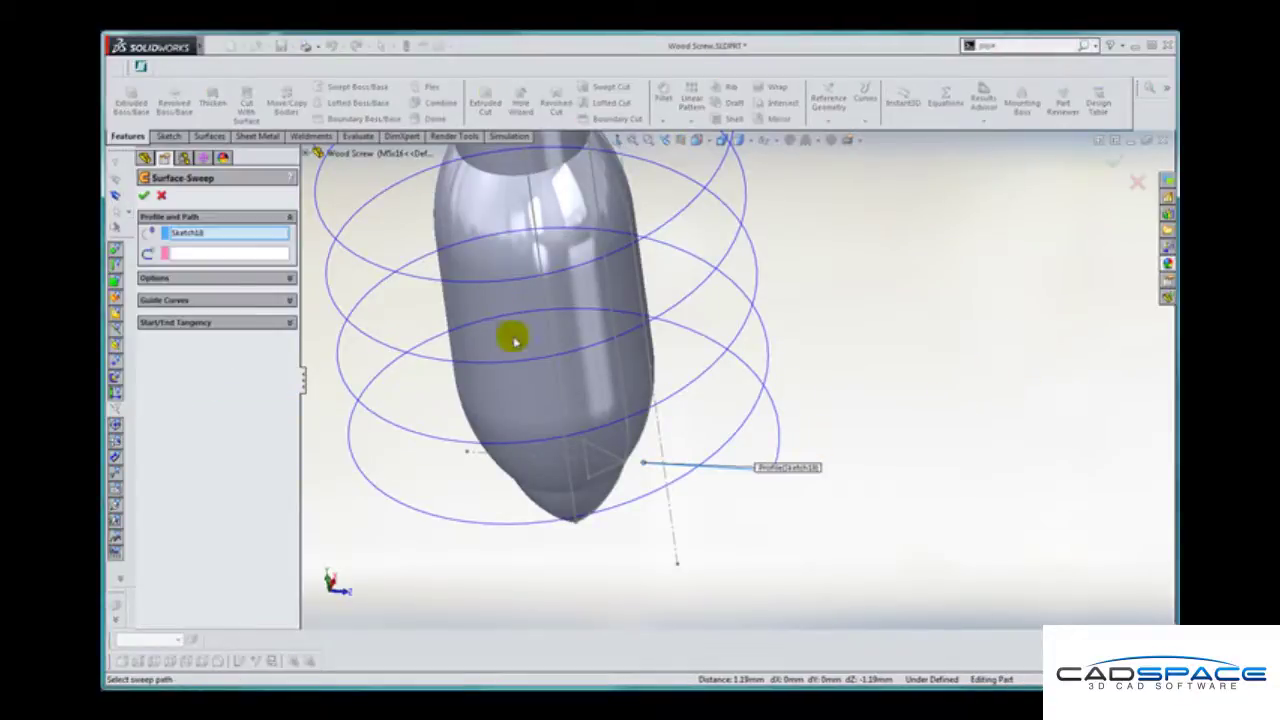
left_click(250, 256)
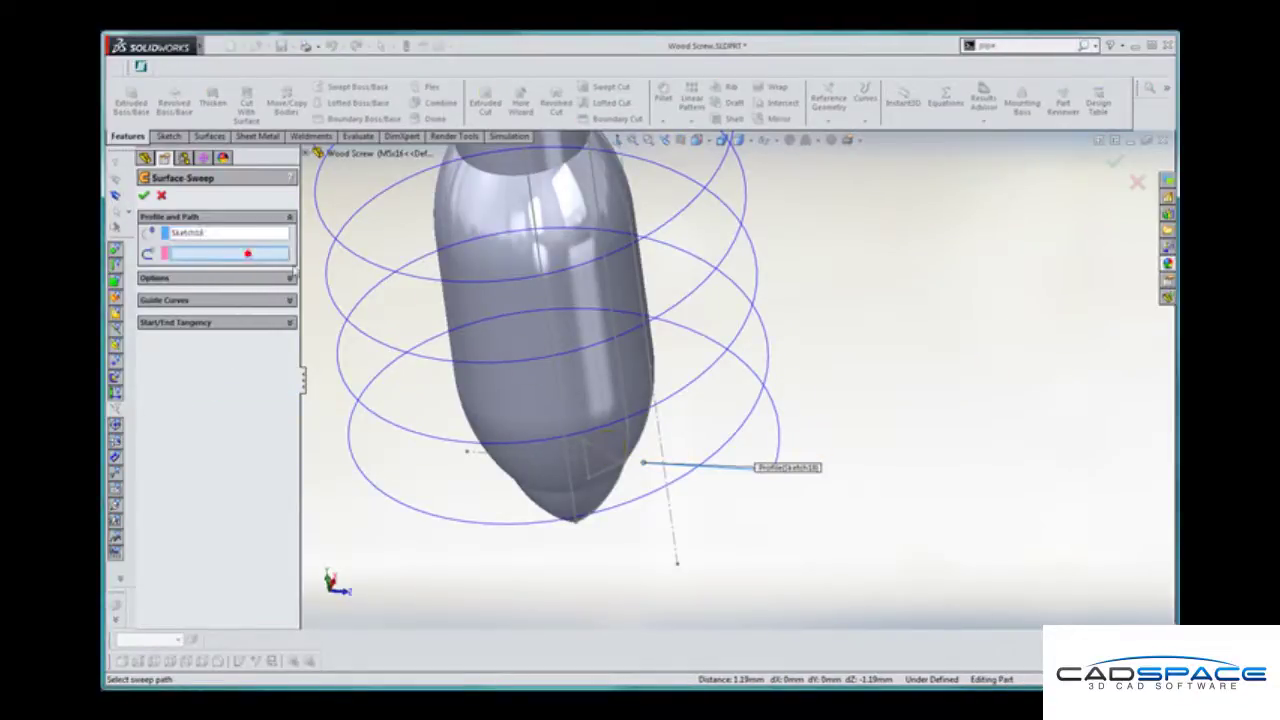
left_click(357, 334)
Step: Examine the preview of the swept surface around the shank from several angles
key("Up")
key("Up")
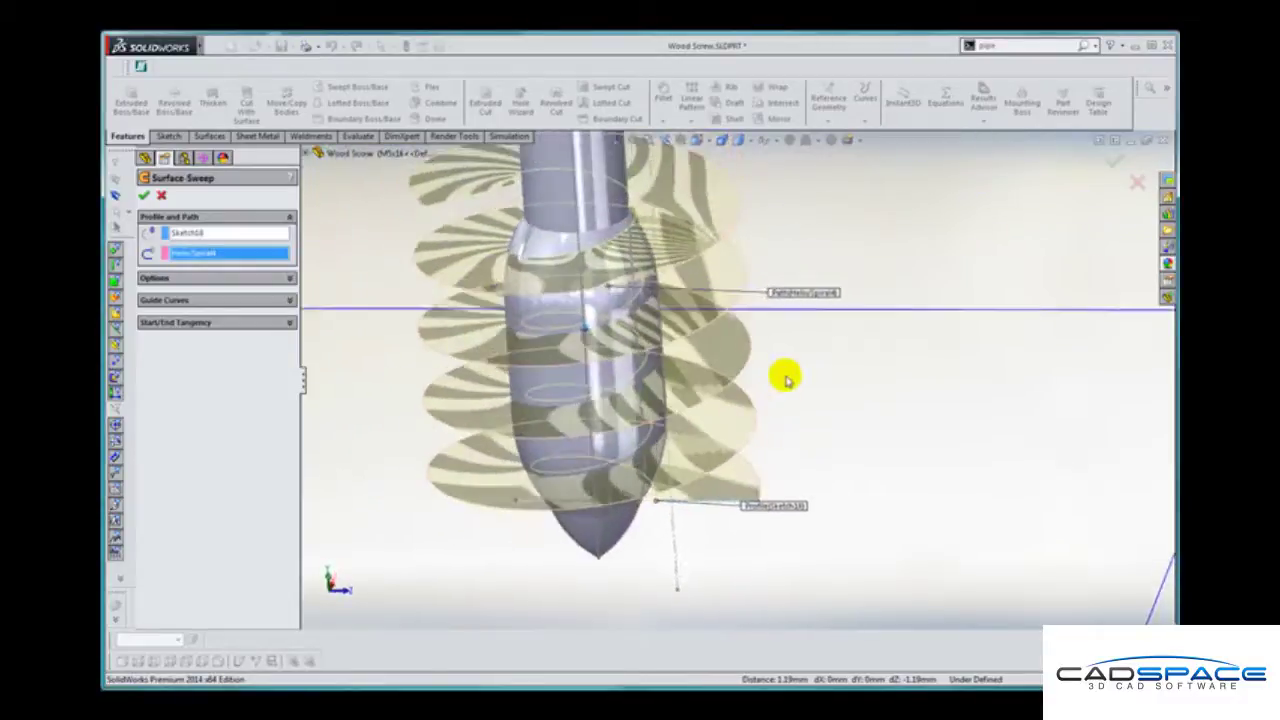
key("Down")
key("Down")
key("Left")
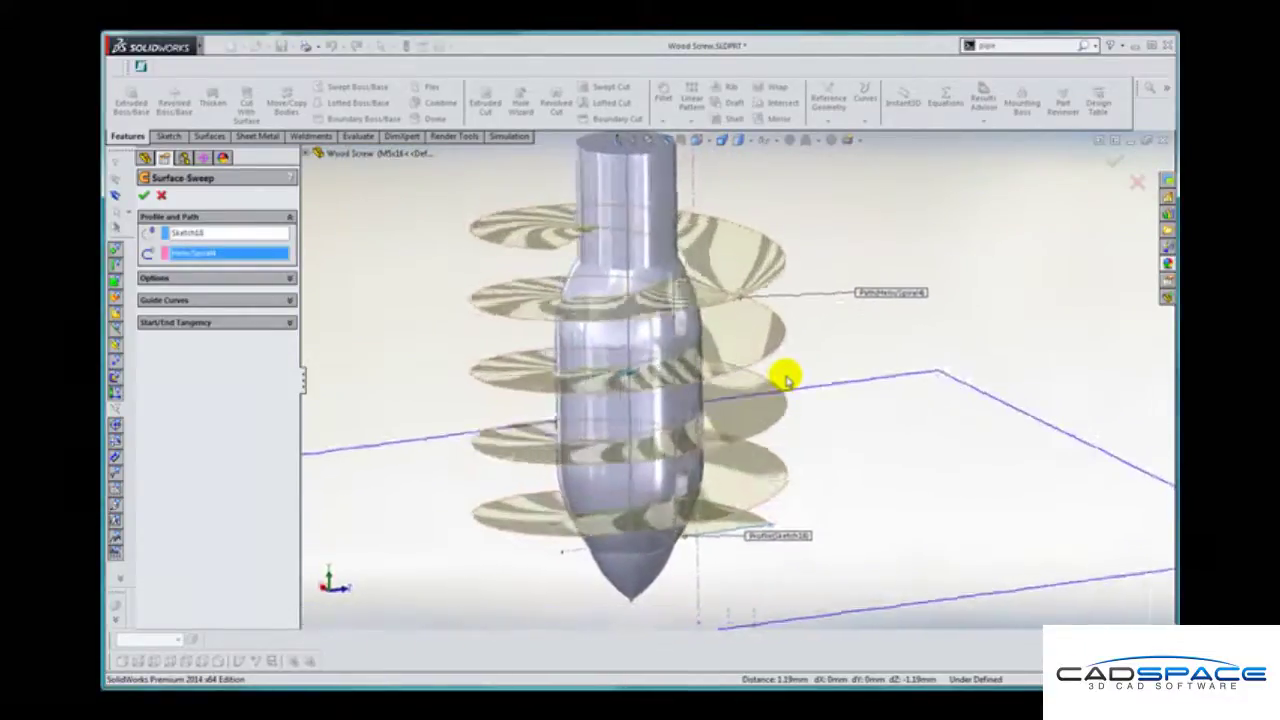
key("Right")
key("Right")
key("Right")
key("Right")
key("Right")
key("Right")
key("Down")
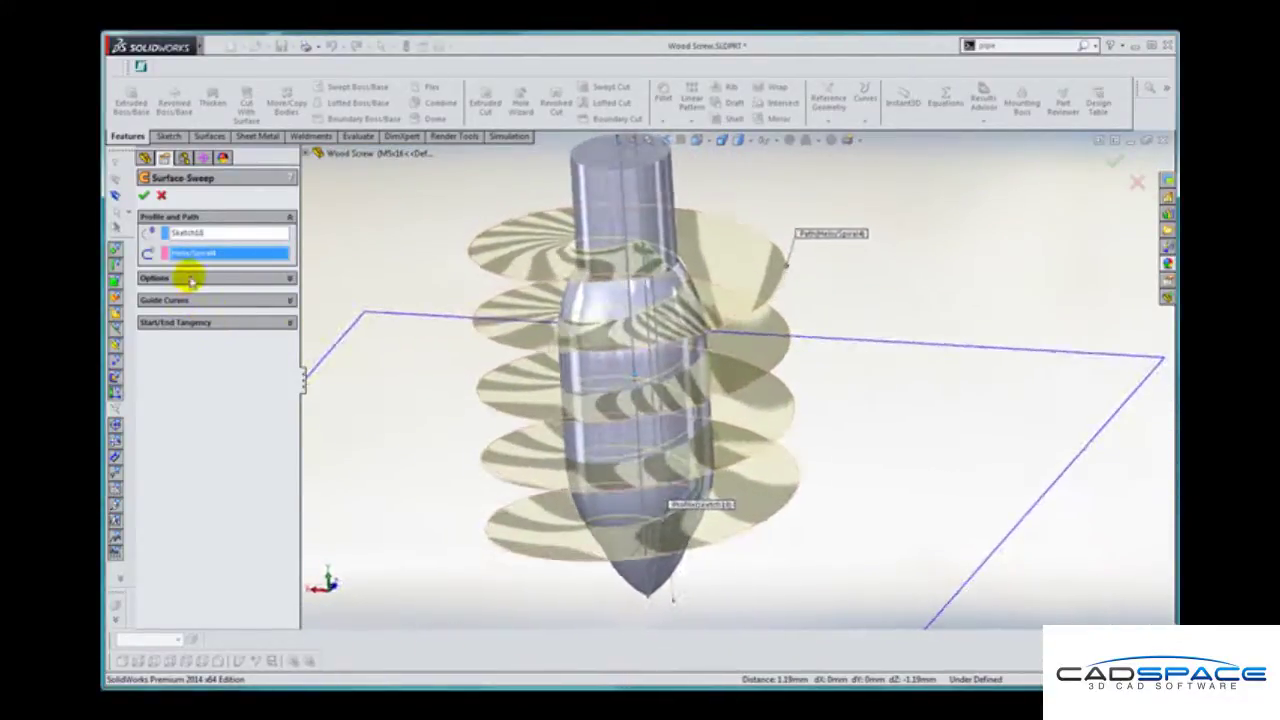
Step: Align the sweep path by Direction Vector along the vertical centreline above the shank, and create the swept surface
left_click(189, 278)
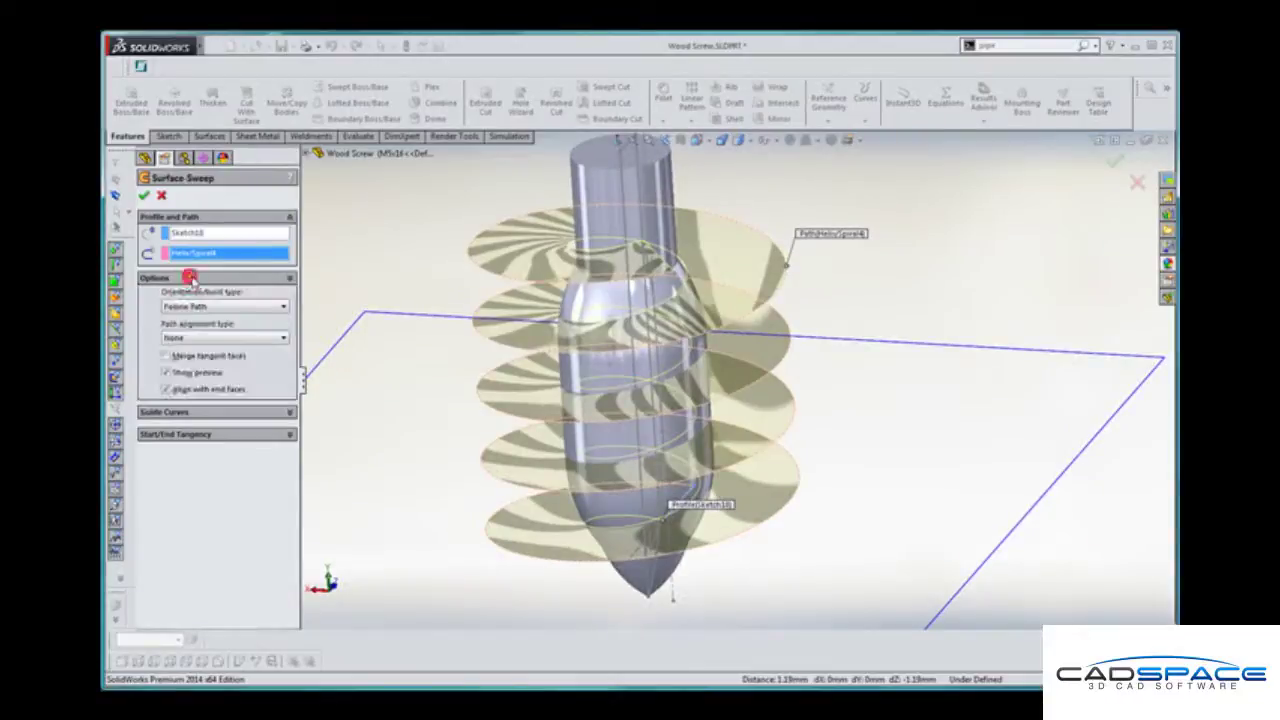
left_click(208, 339)
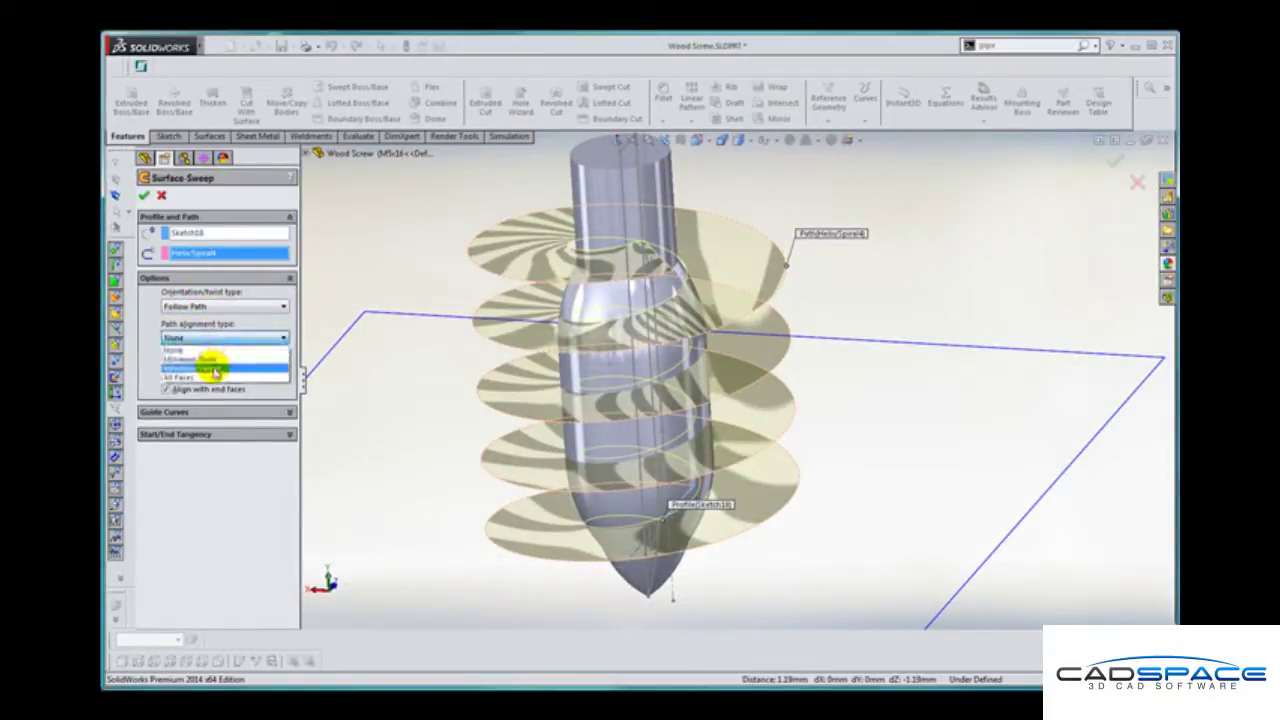
left_click(213, 370)
key("Down")
key("Down")
key("Down")
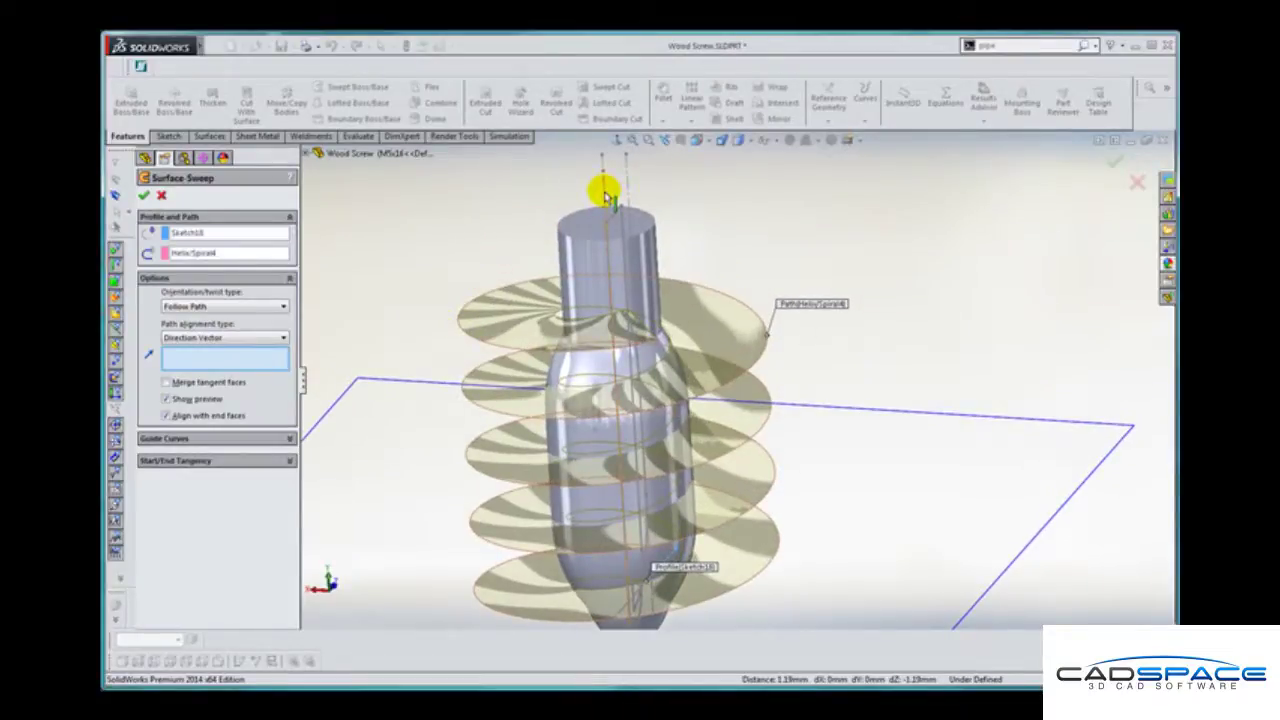
left_click(604, 193)
key("Return")
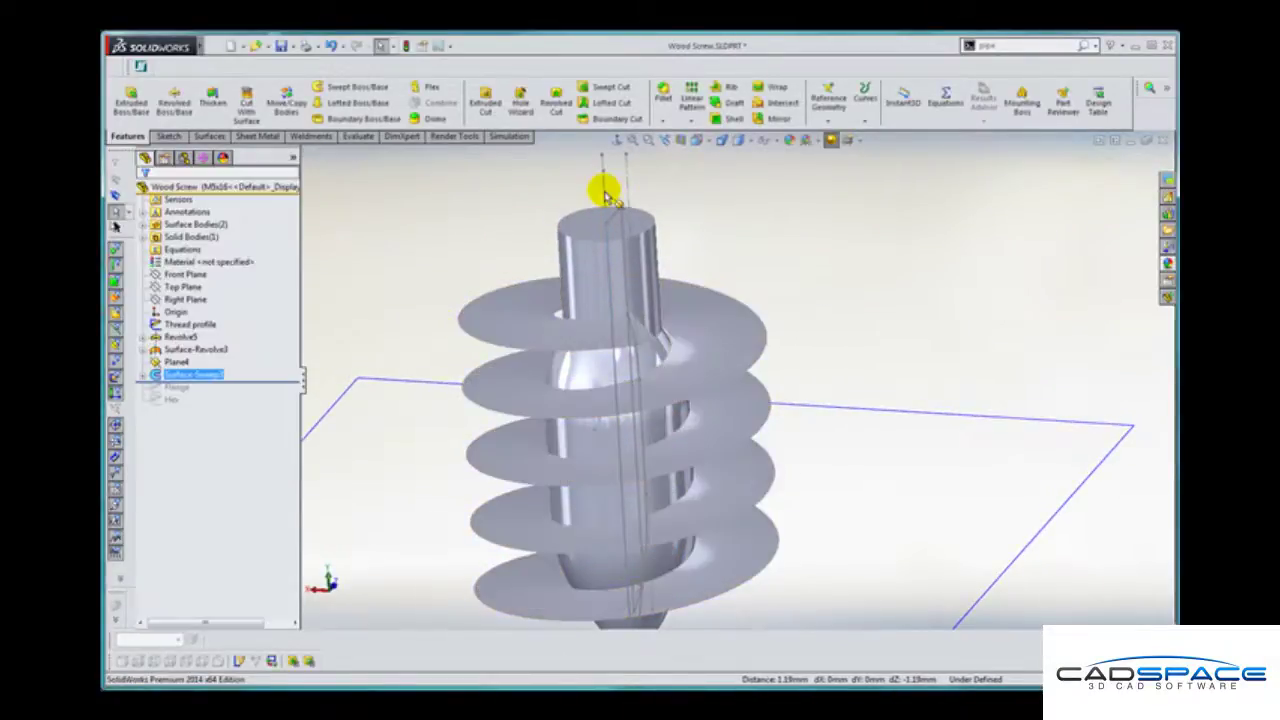
Step: Examine the finished helical surface and how it winds around the shank and tip from several angles
key("Down")
key("Down")
key("Down")
key("Down")
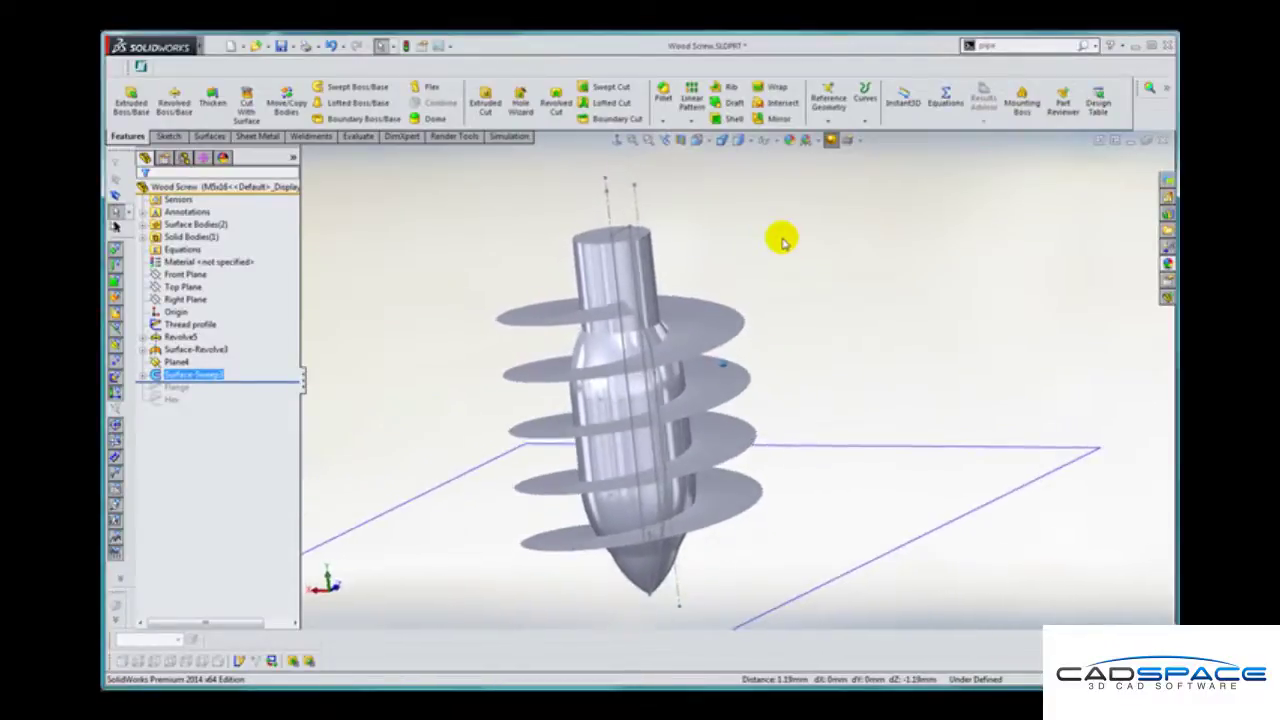
left_click(810, 265)
key("Right")
key("Right")
key("Right")
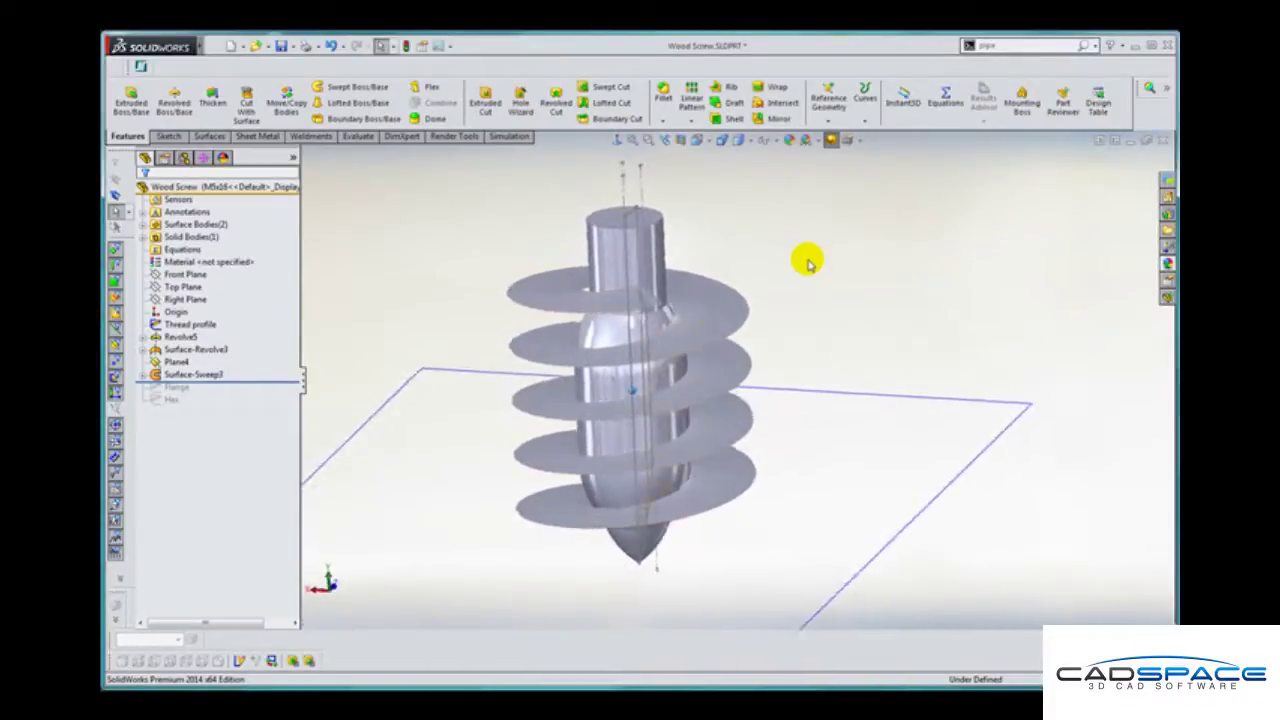
left_click(705, 320)
key("Left")
key("Left")
key("Down")
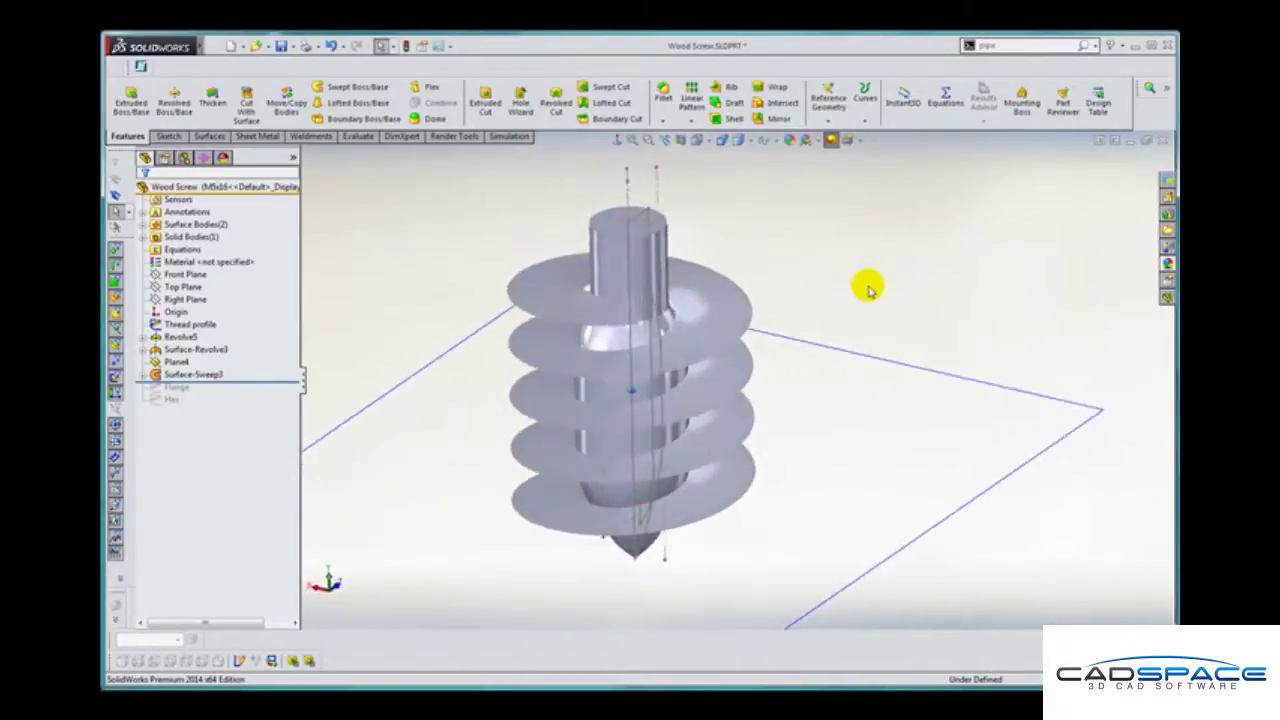
key("Up")
key("Up")
key("Up")
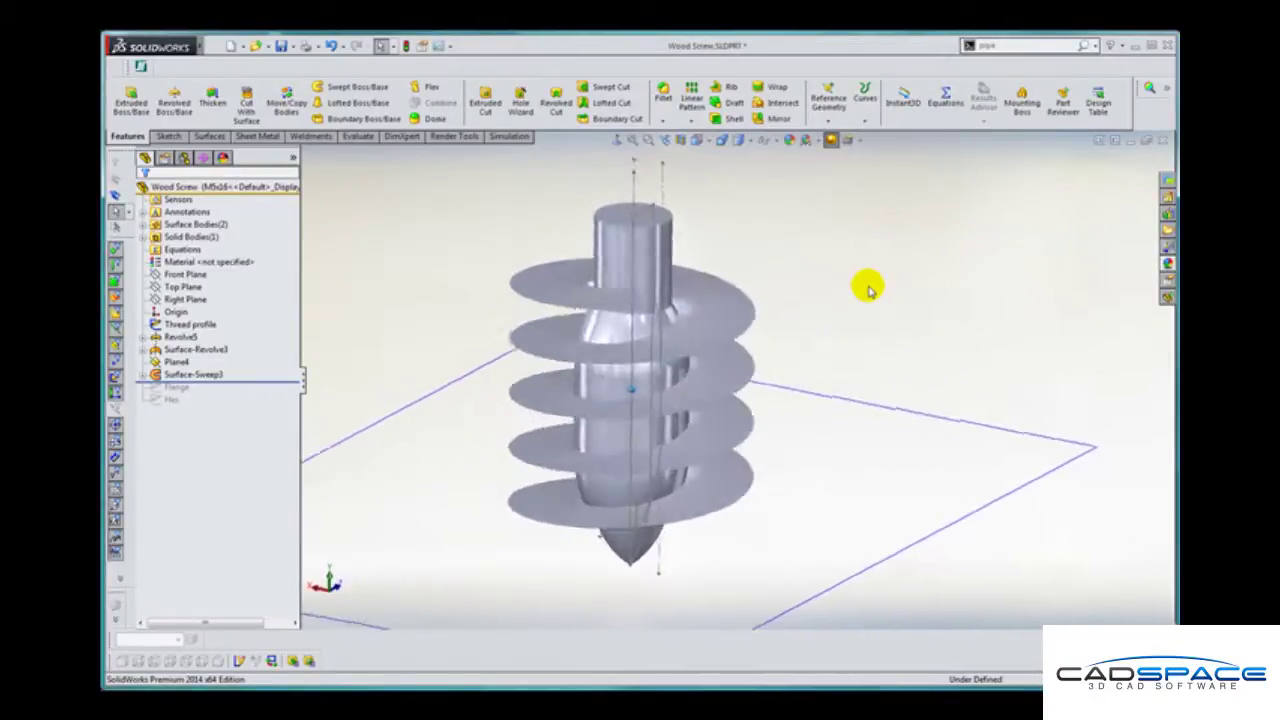
key("Right")
key("Right")
key("Down")
key("Down")
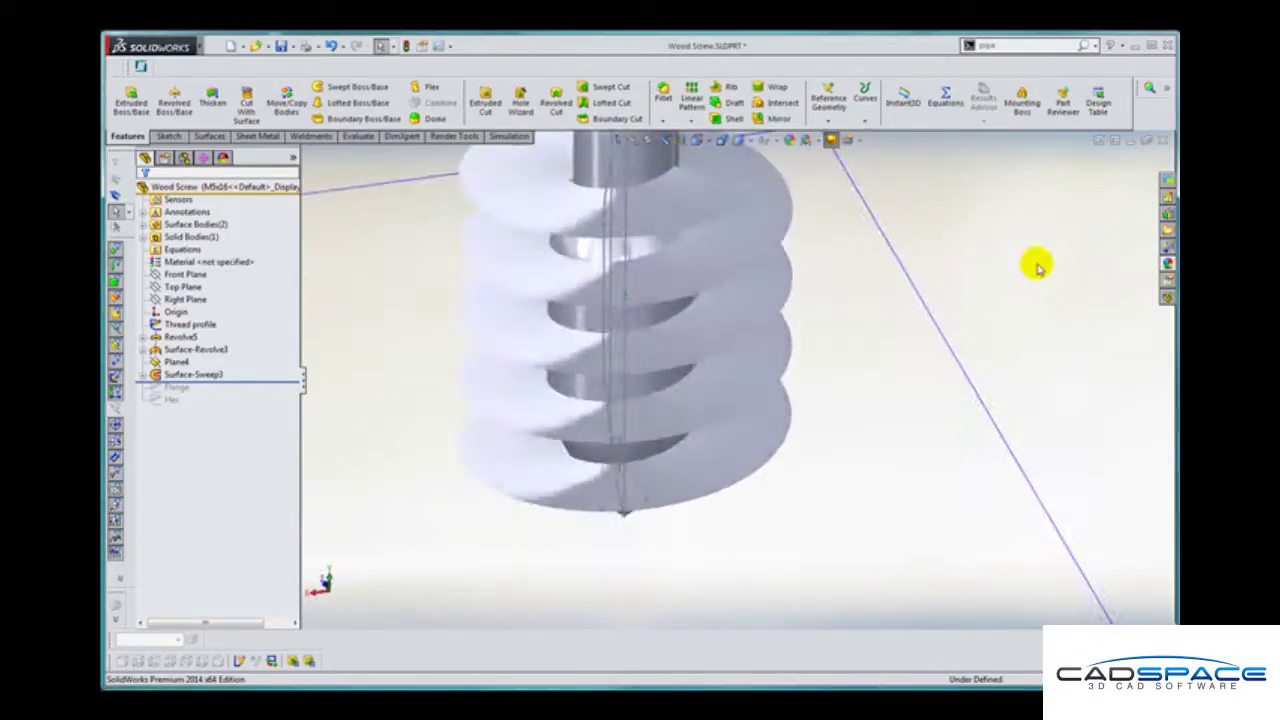
key("Down")
key("Down")
key("Down")
left_click(764, 399)
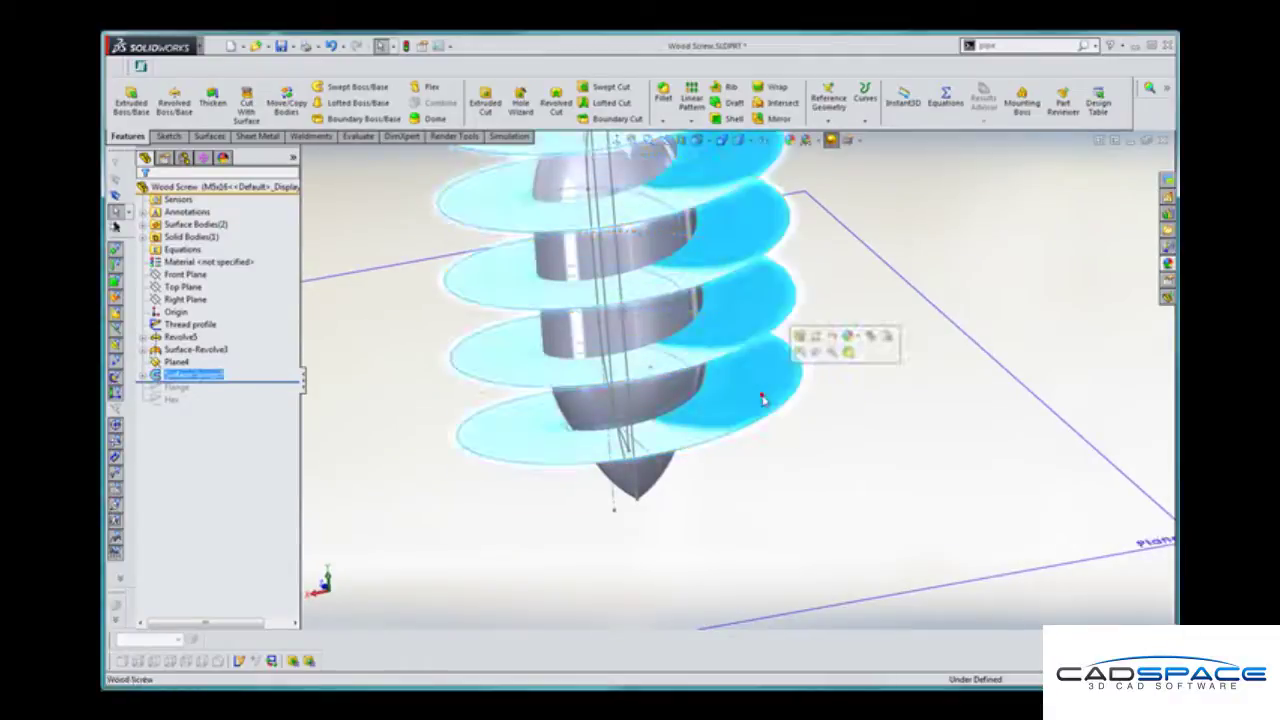
left_click(834, 393)
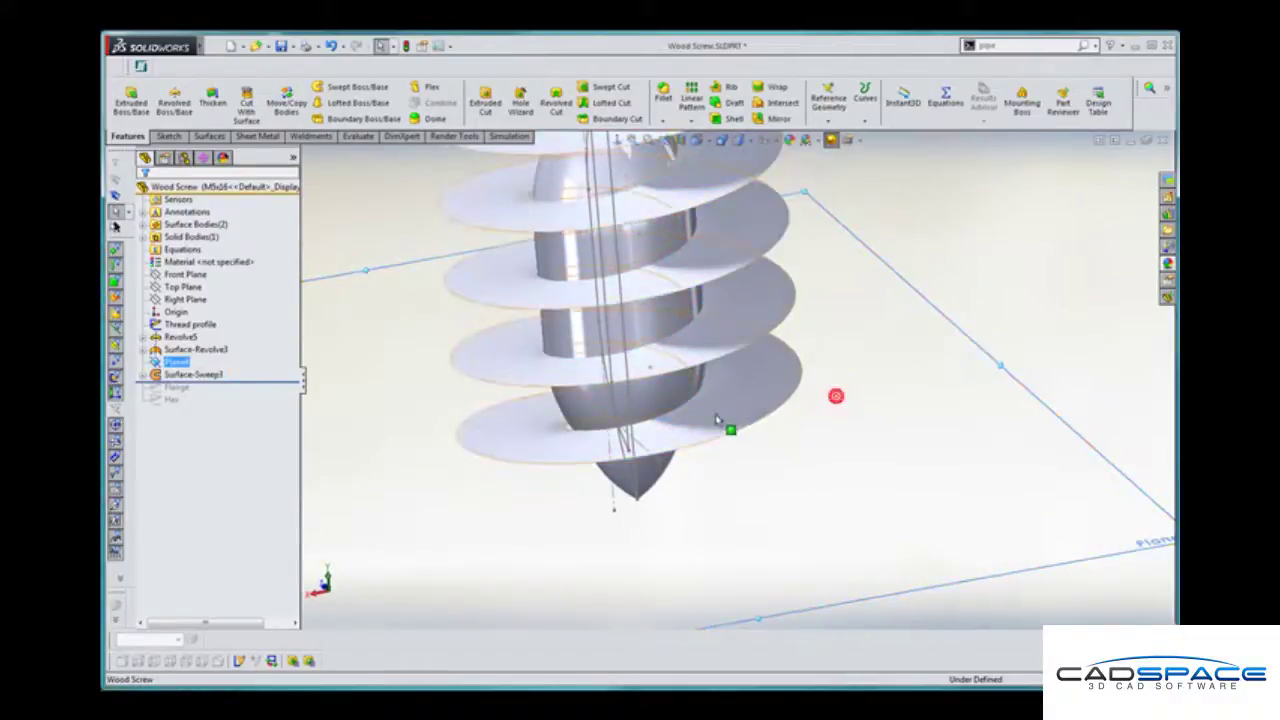
key("Up")
key("Up")
left_click(720, 452)
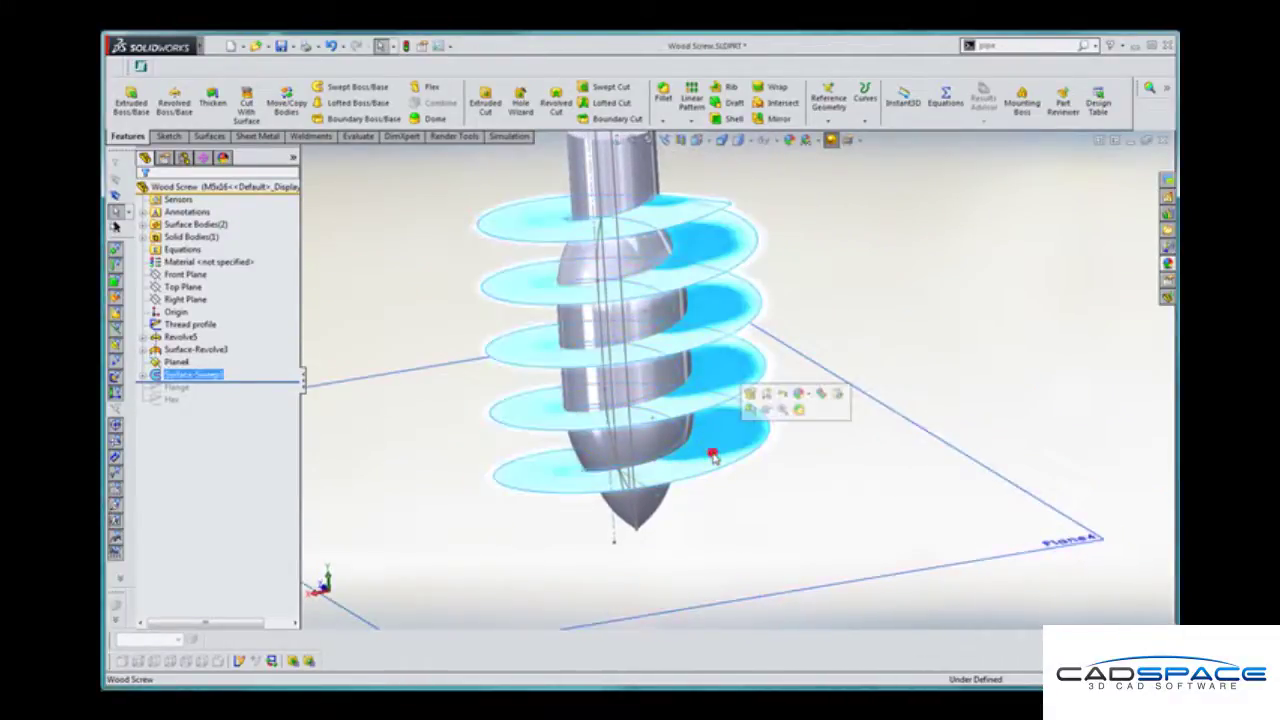
left_click(329, 451)
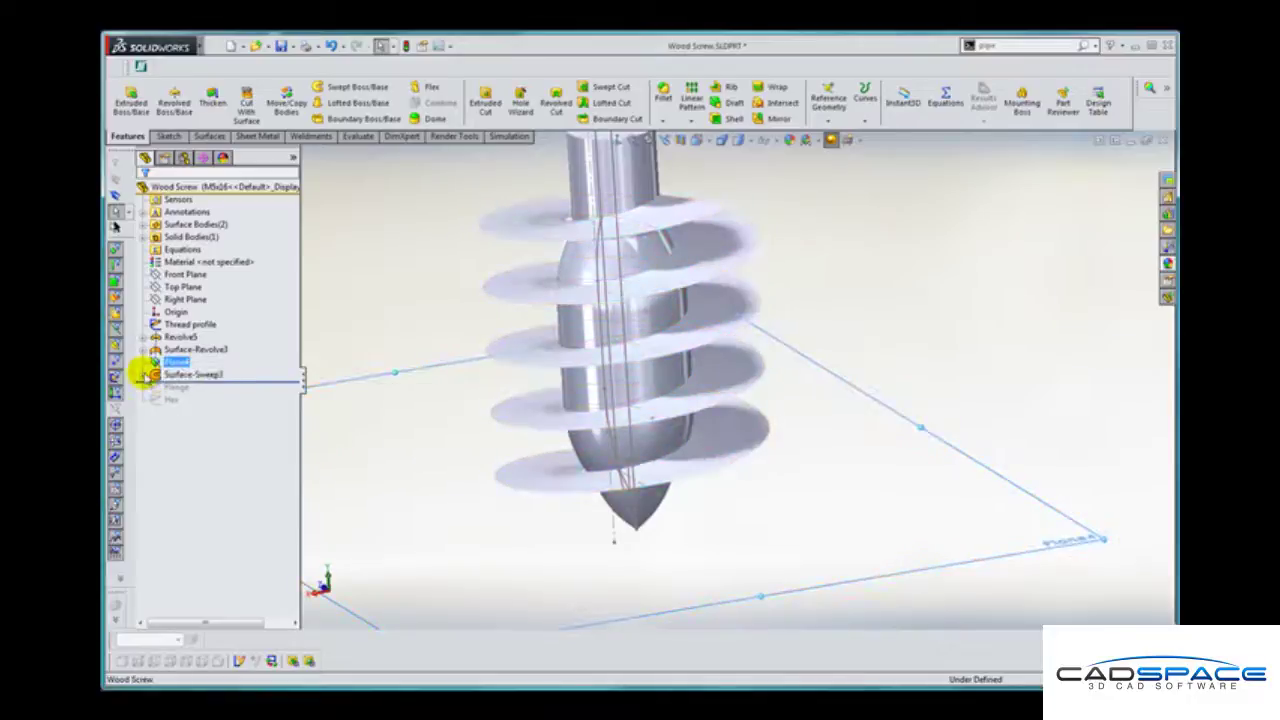
Step: Edit the surface sweep's profile sketch, extending the line's inner end close to the screw's centre axis, and rebuild the sweep
left_click(142, 373)
left_click(185, 387)
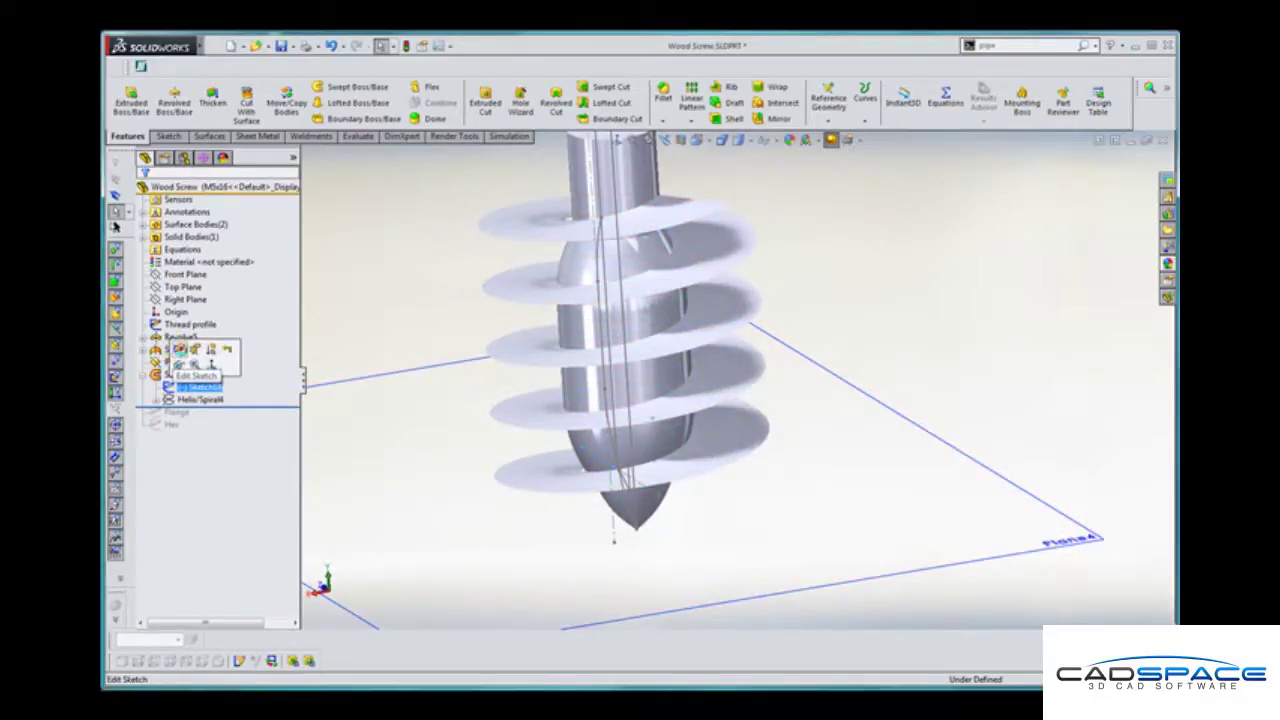
left_click(180, 350)
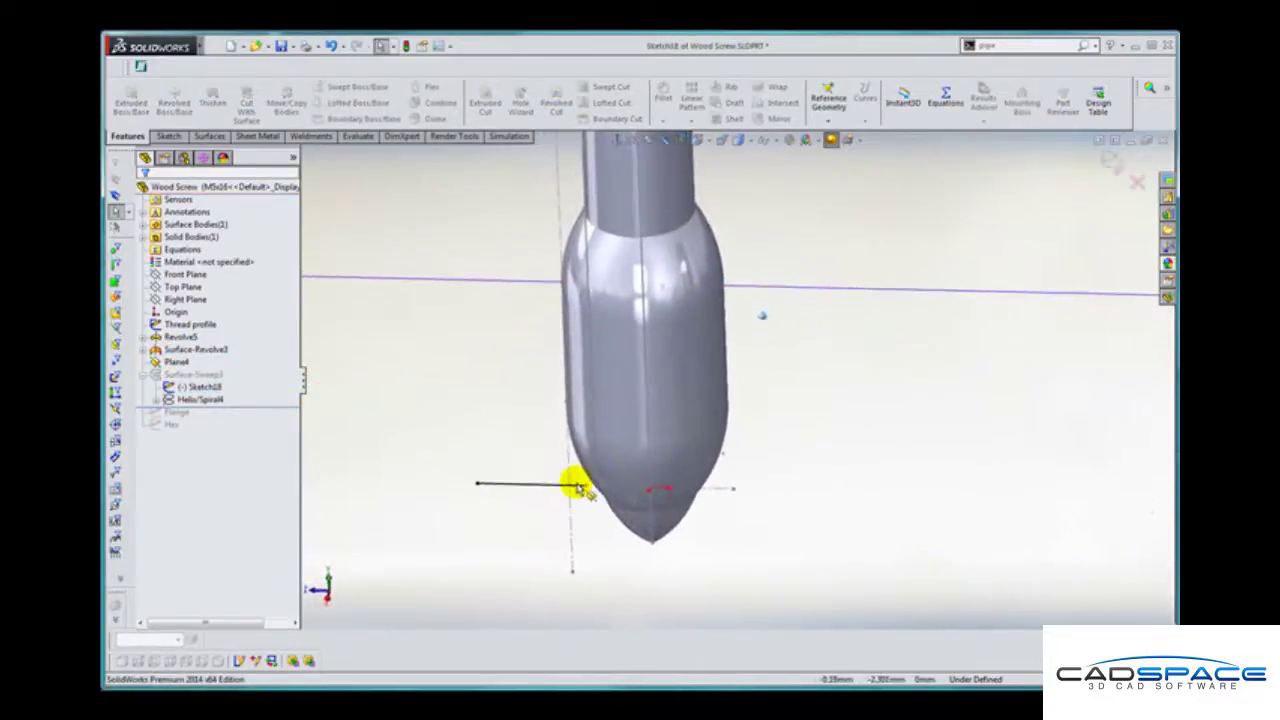
left_click_drag(578, 488, 620, 490)
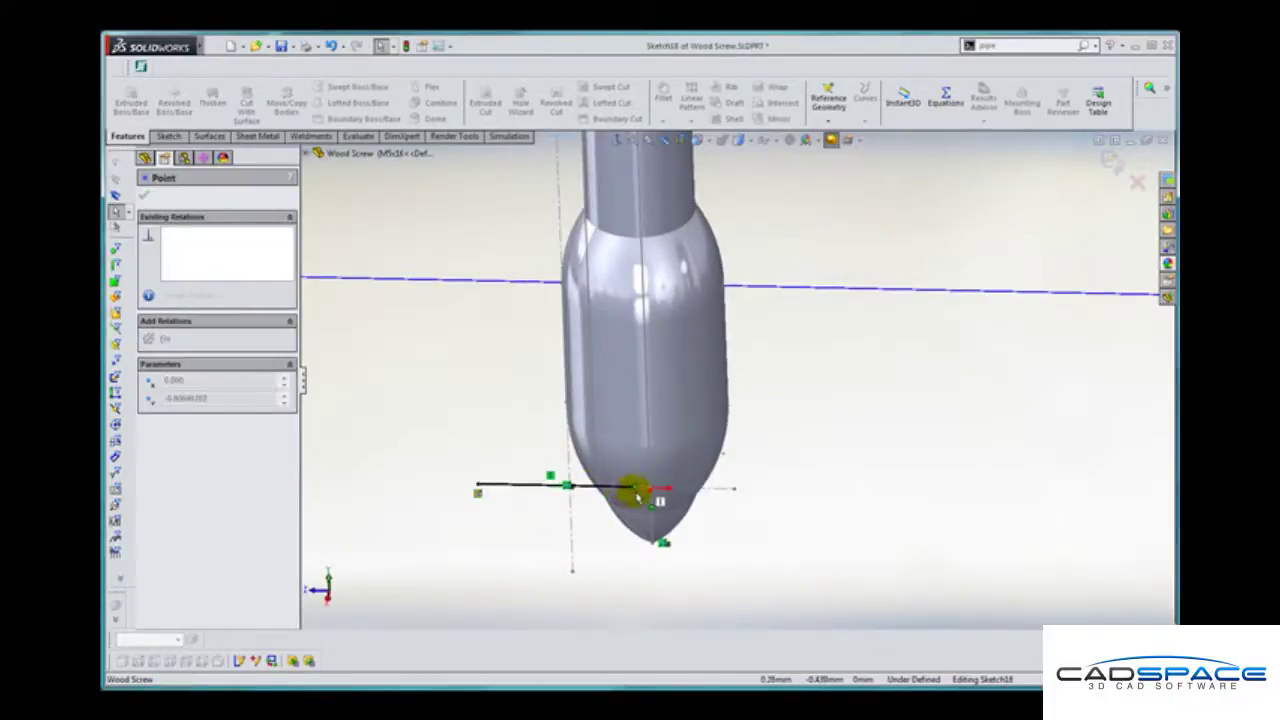
left_click_drag(638, 492, 639, 489)
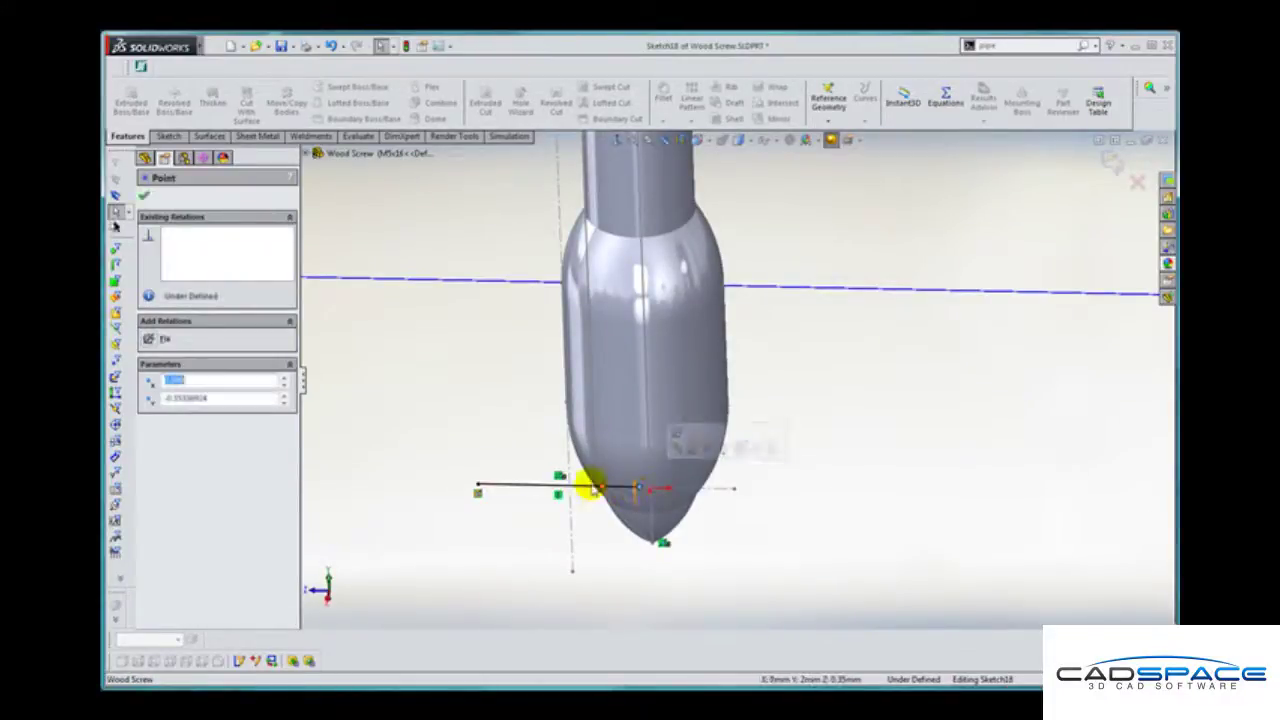
left_click(145, 197)
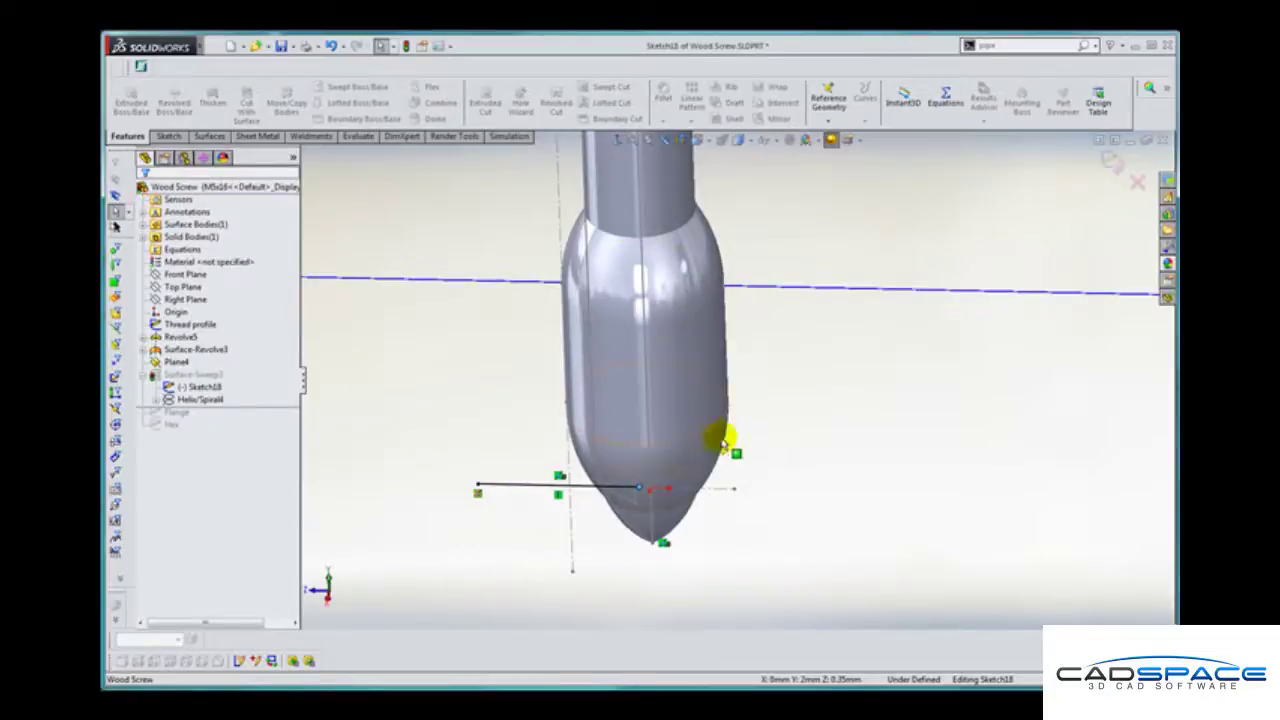
left_click(1114, 164)
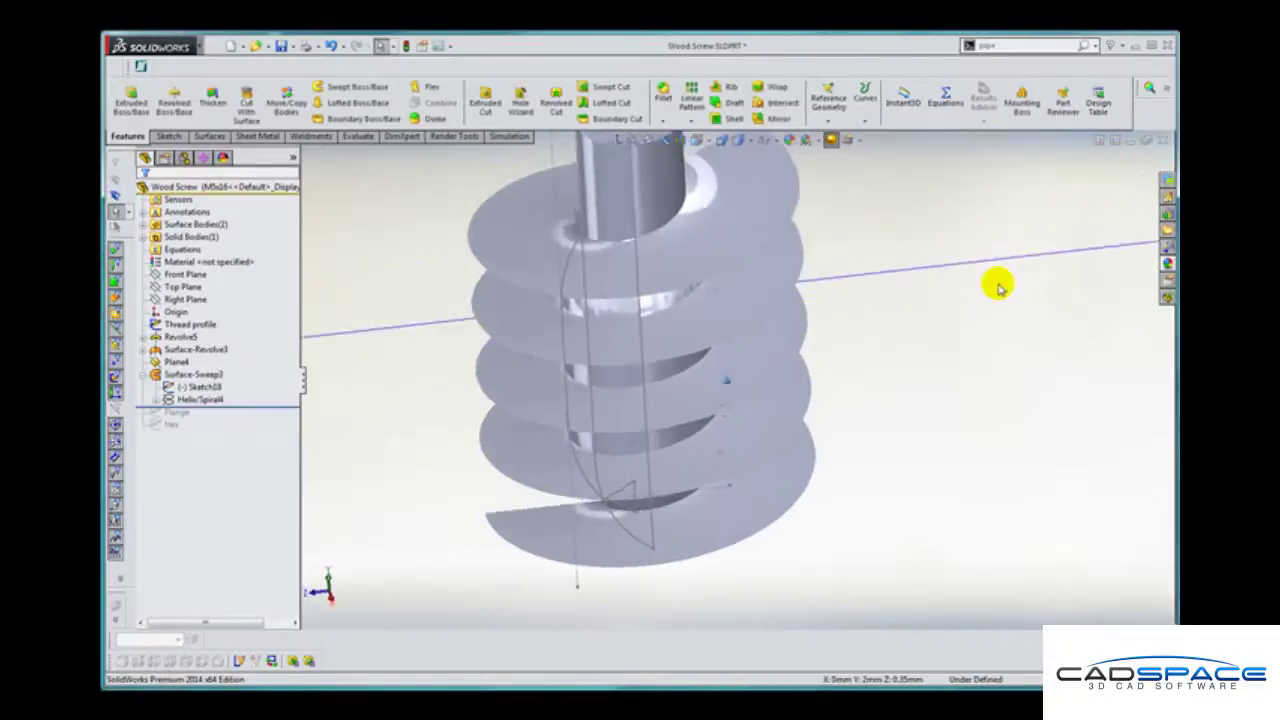
key("ctrl+7")
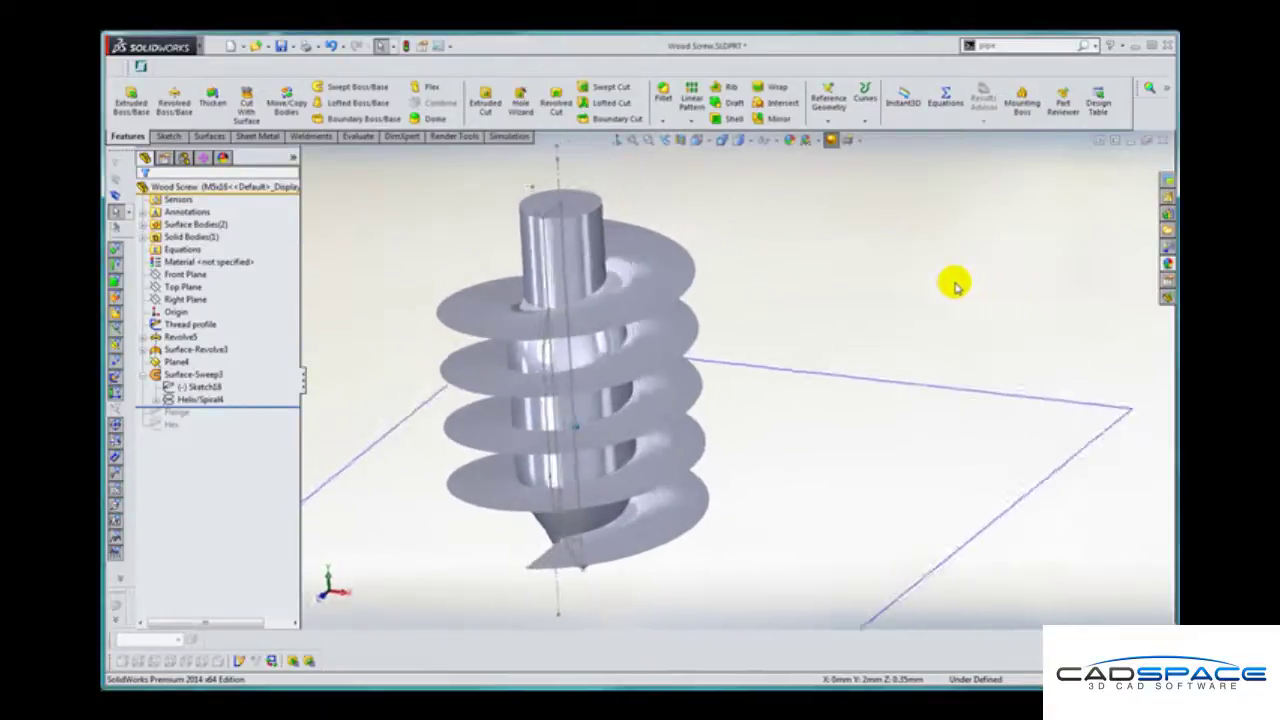
Step: Create intersection curves in a 3D sketch between the helical surface and the outer revolved surface's upper, middle and lower faces
key("s")
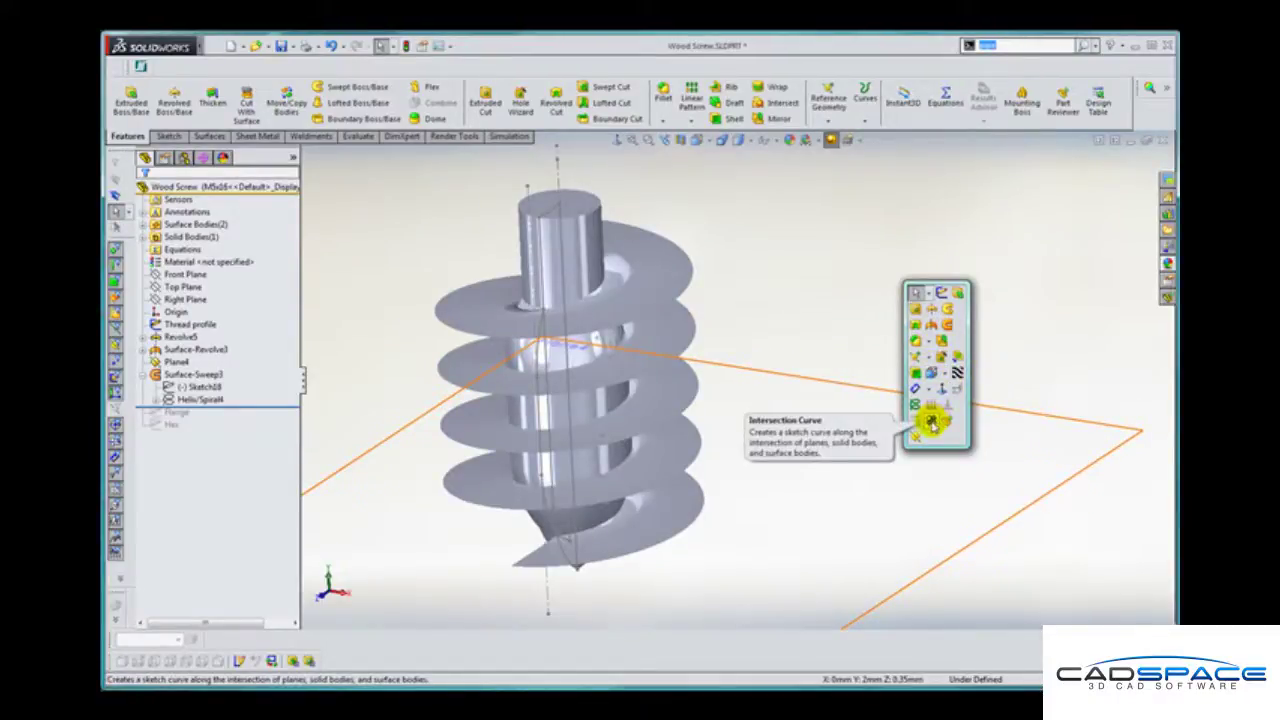
left_click(931, 423)
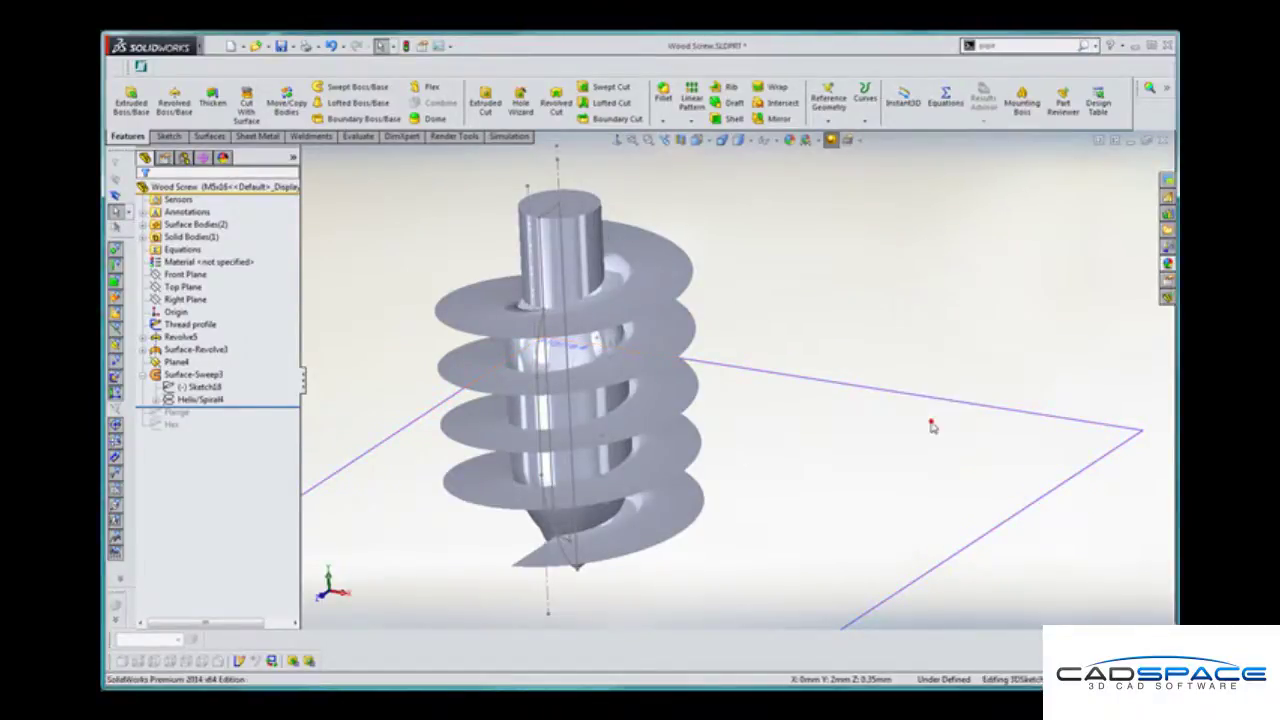
left_click(673, 280)
scroll(673, 280, "down", 5)
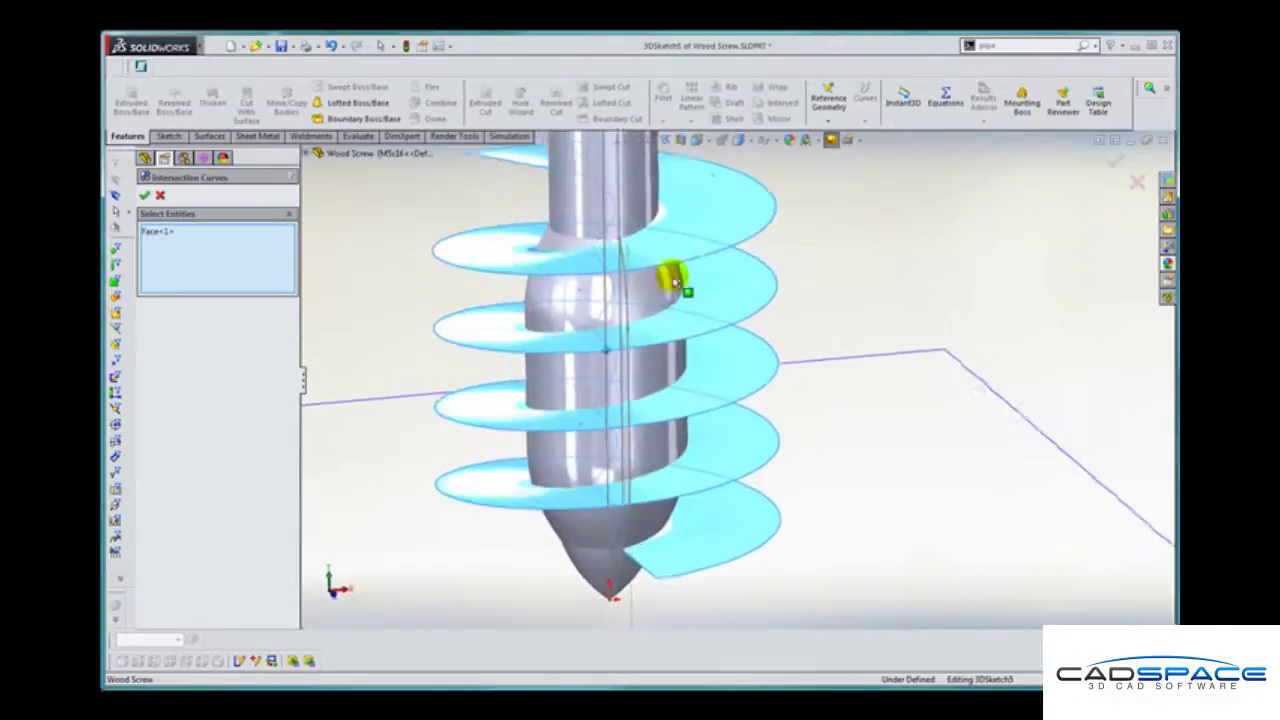
left_click(612, 300)
left_click(567, 380)
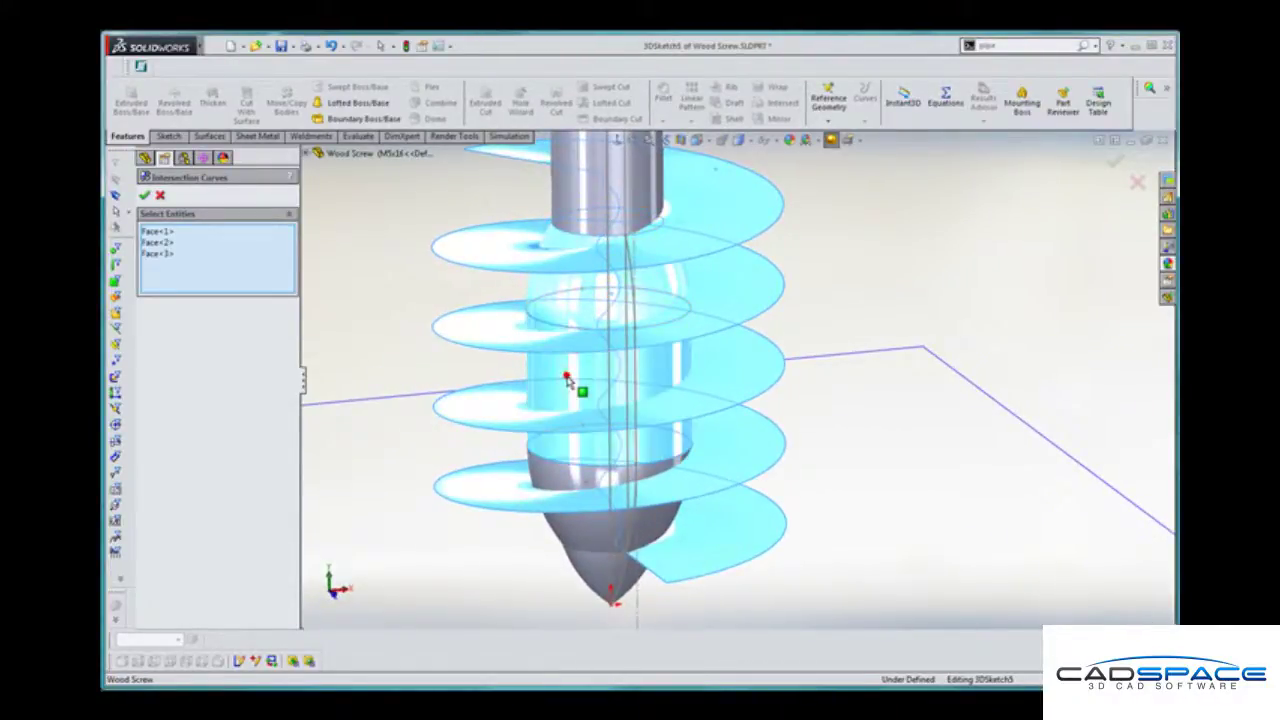
left_click(567, 487)
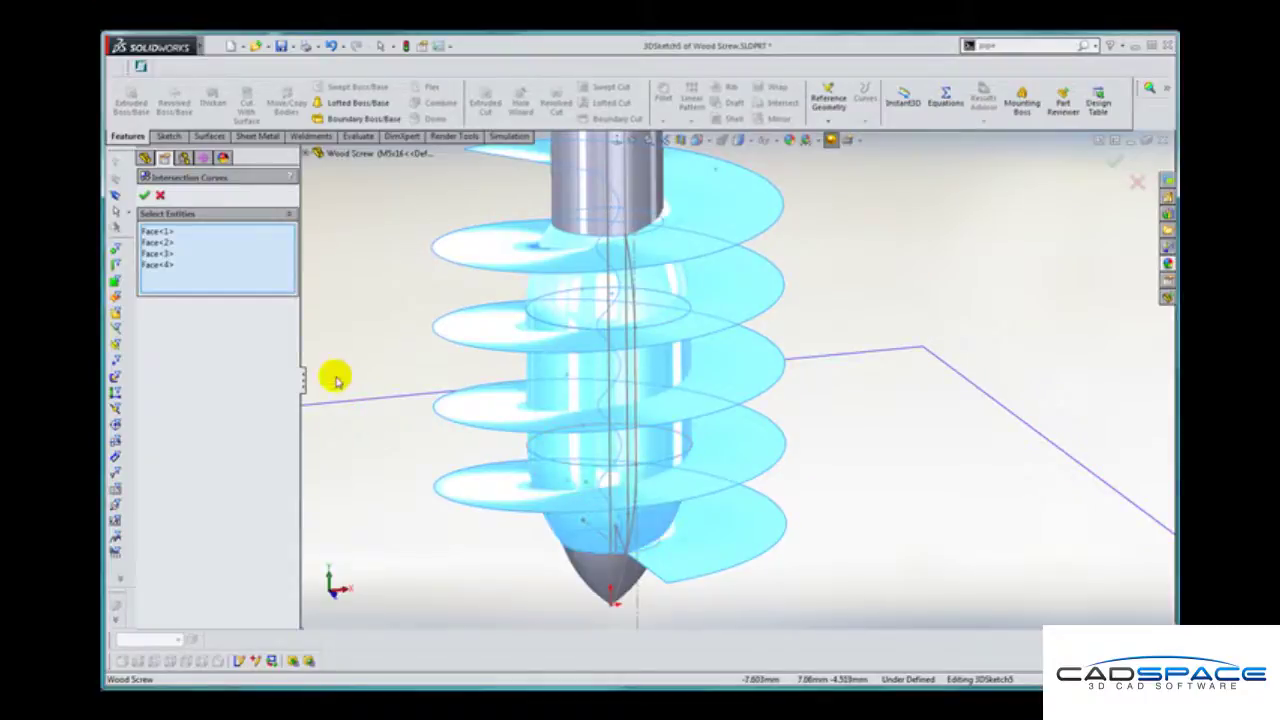
left_click(145, 196)
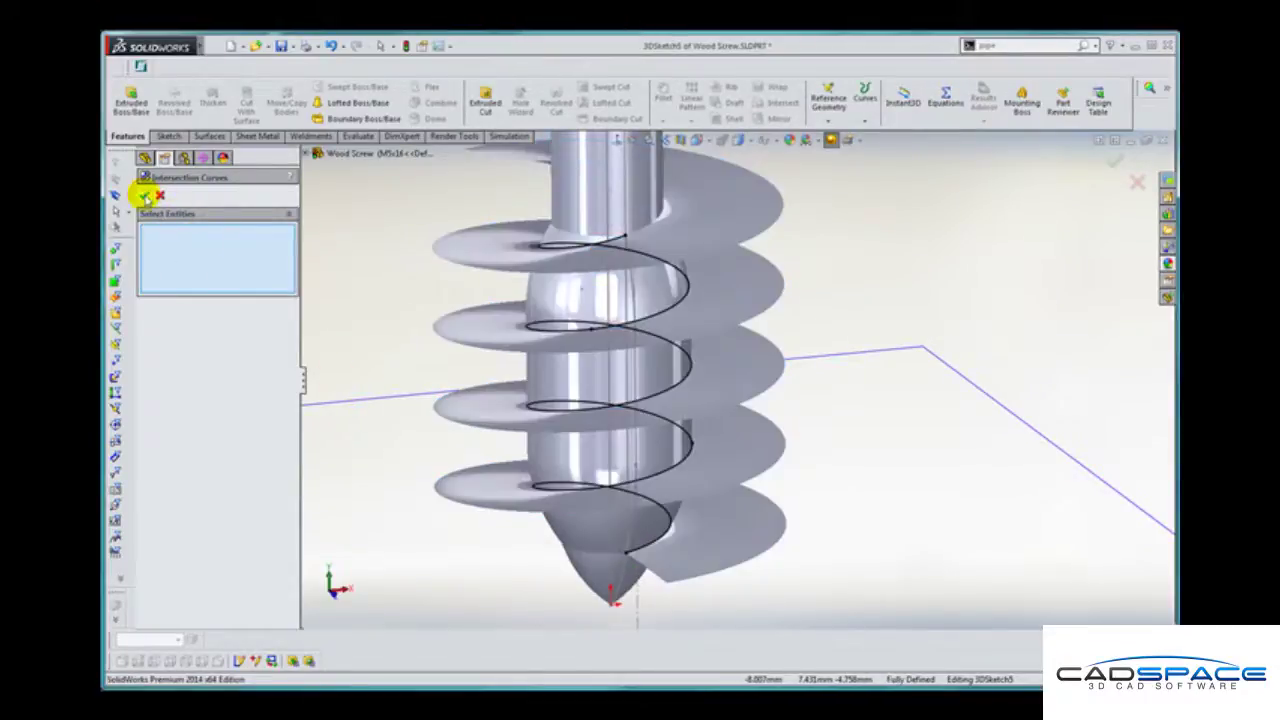
left_click(1113, 166)
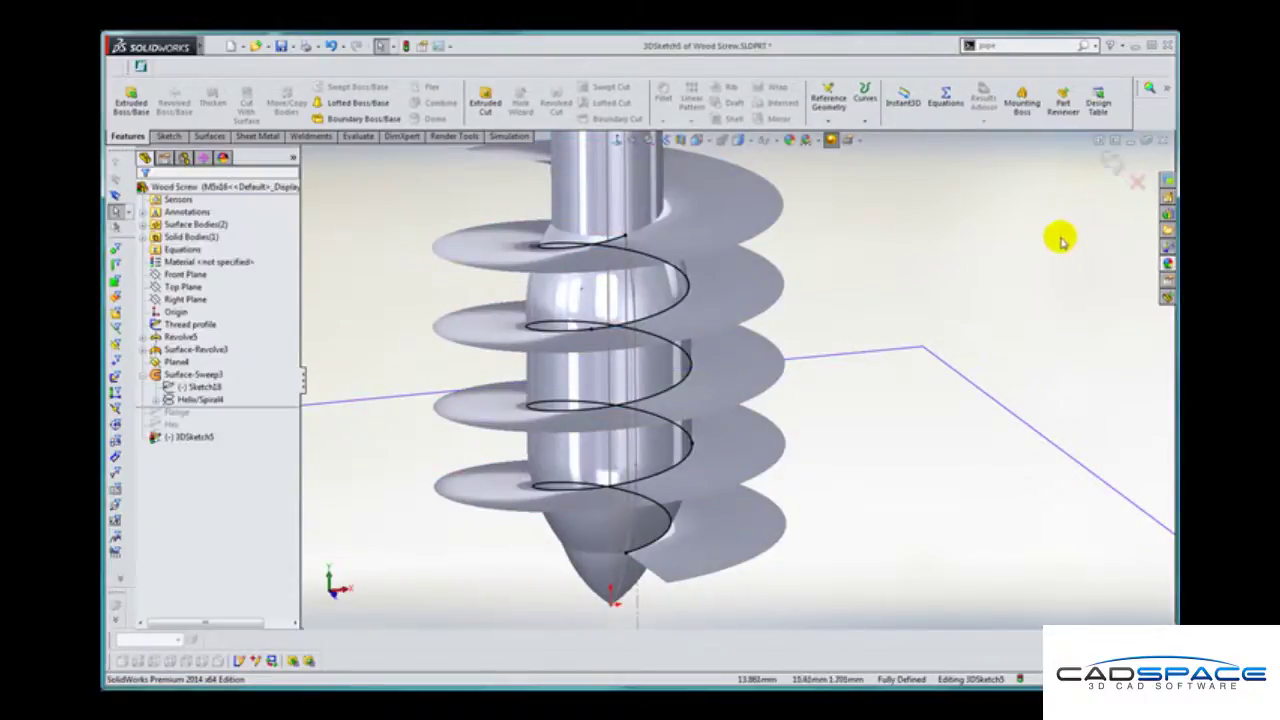
Step: Close the 3D sketch and hide both the helical swept surface and the outer revolved surface
left_click(712, 221)
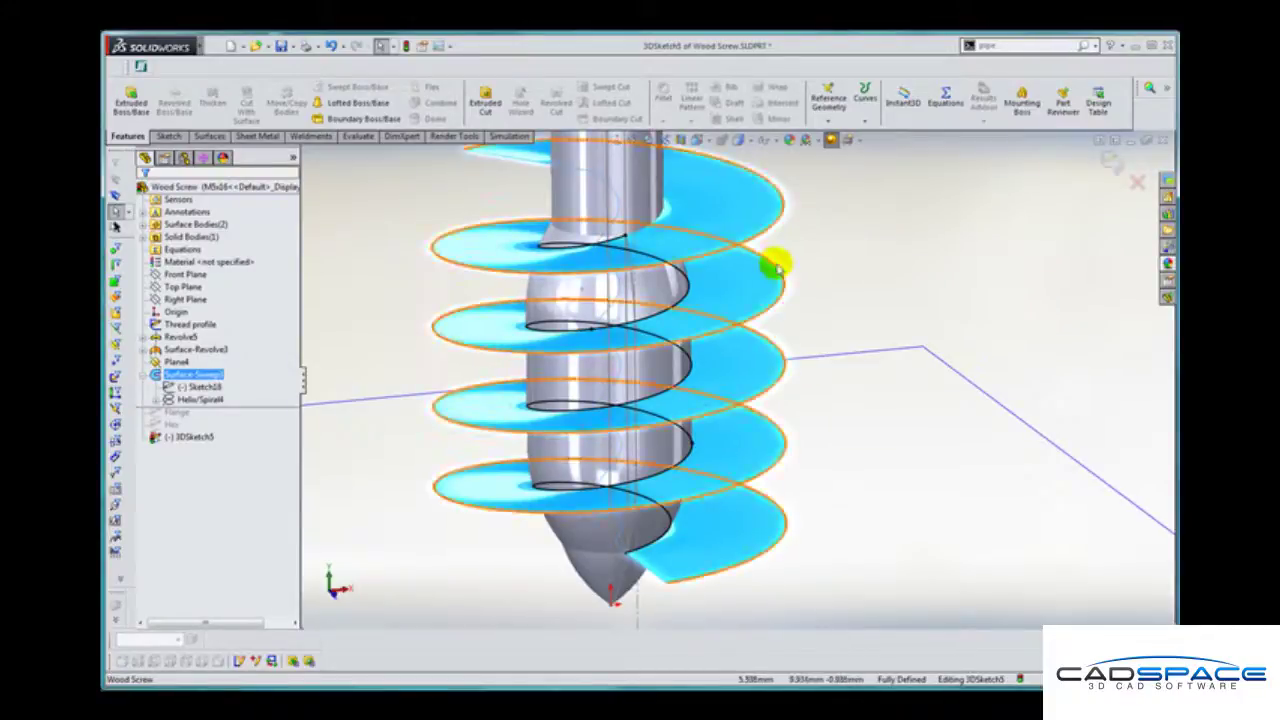
left_click(880, 258)
left_click(766, 212)
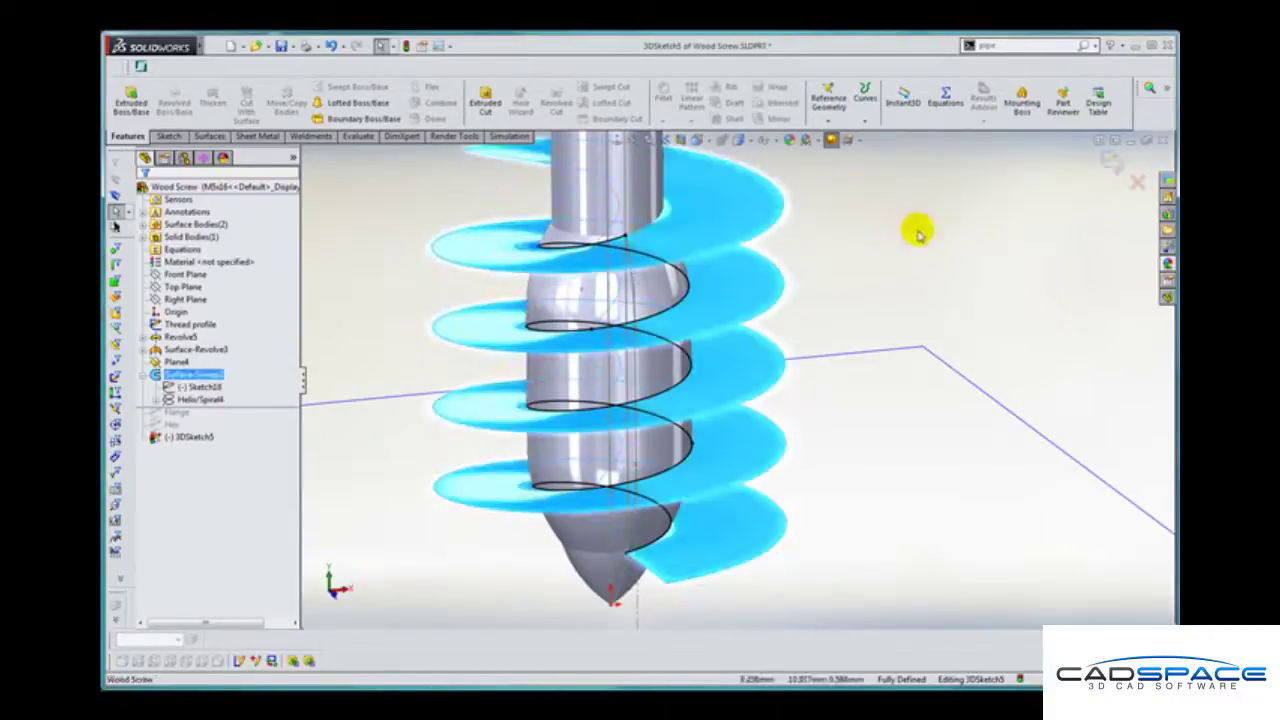
left_click(950, 237)
left_click(1114, 164)
left_click(760, 217)
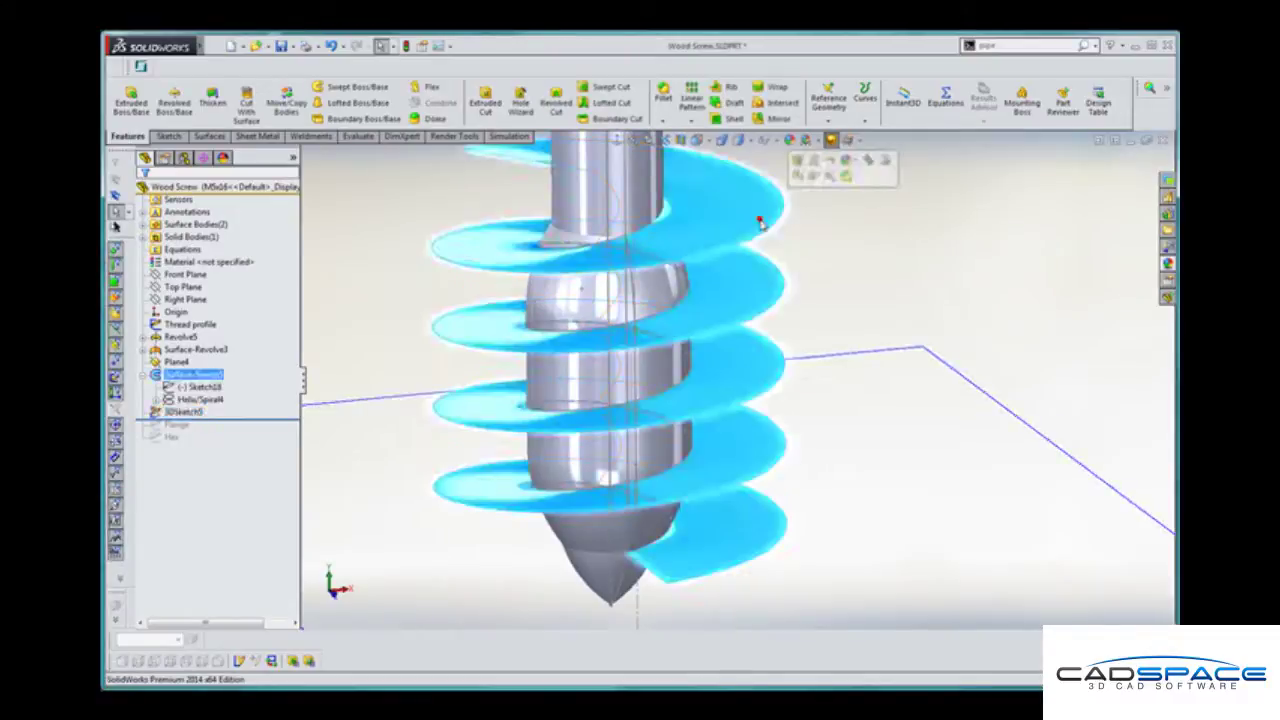
left_click(815, 176)
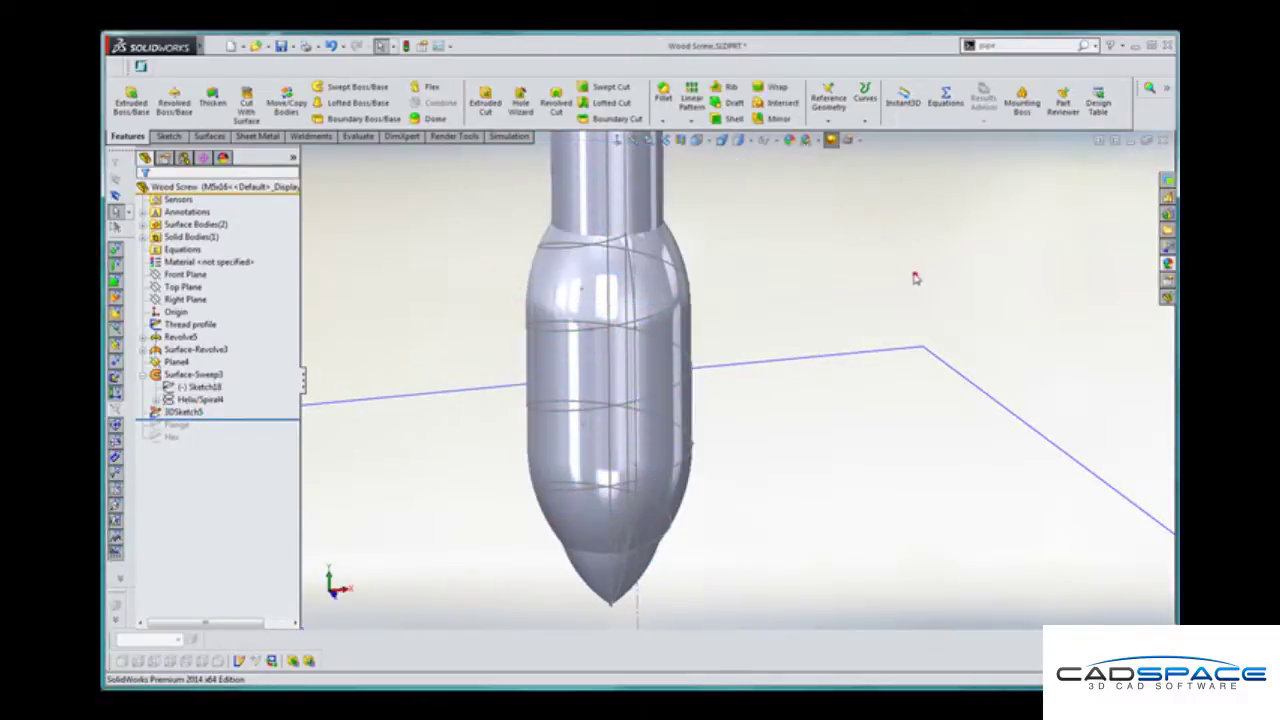
middle_click_drag(914, 278, 666, 306)
left_click(651, 294)
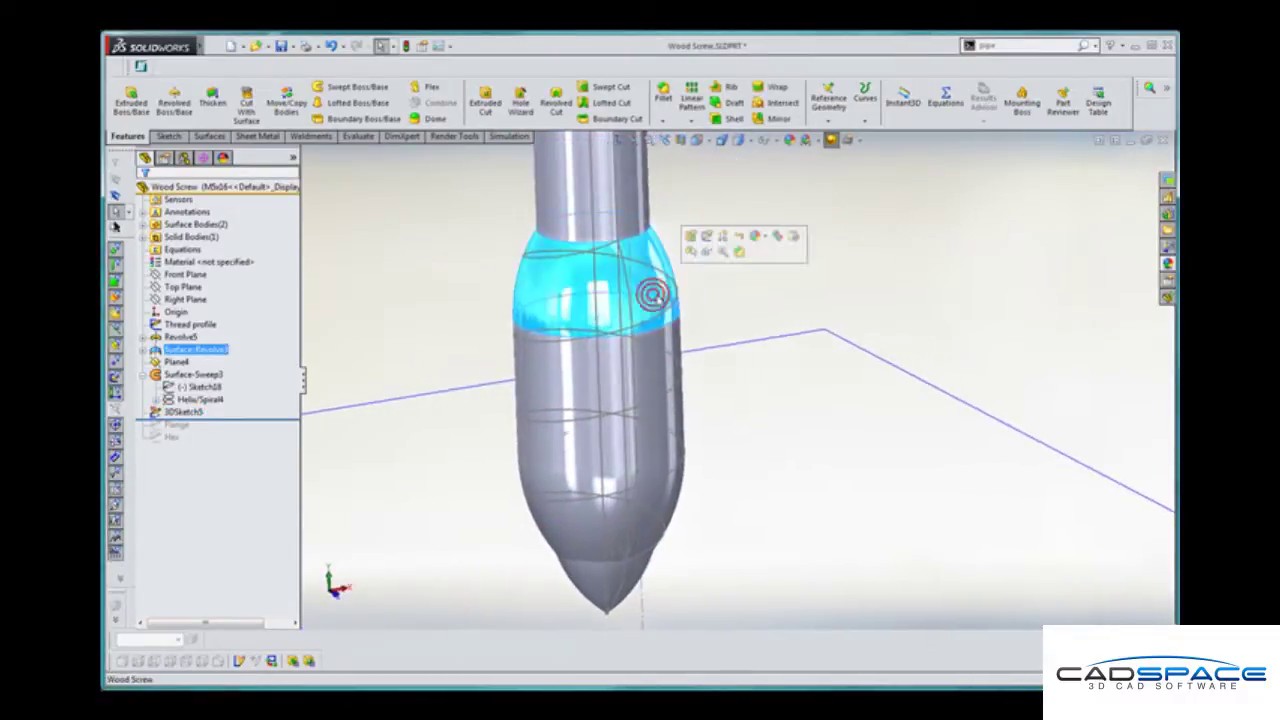
left_click(703, 258)
scroll(856, 276, "down", 3)
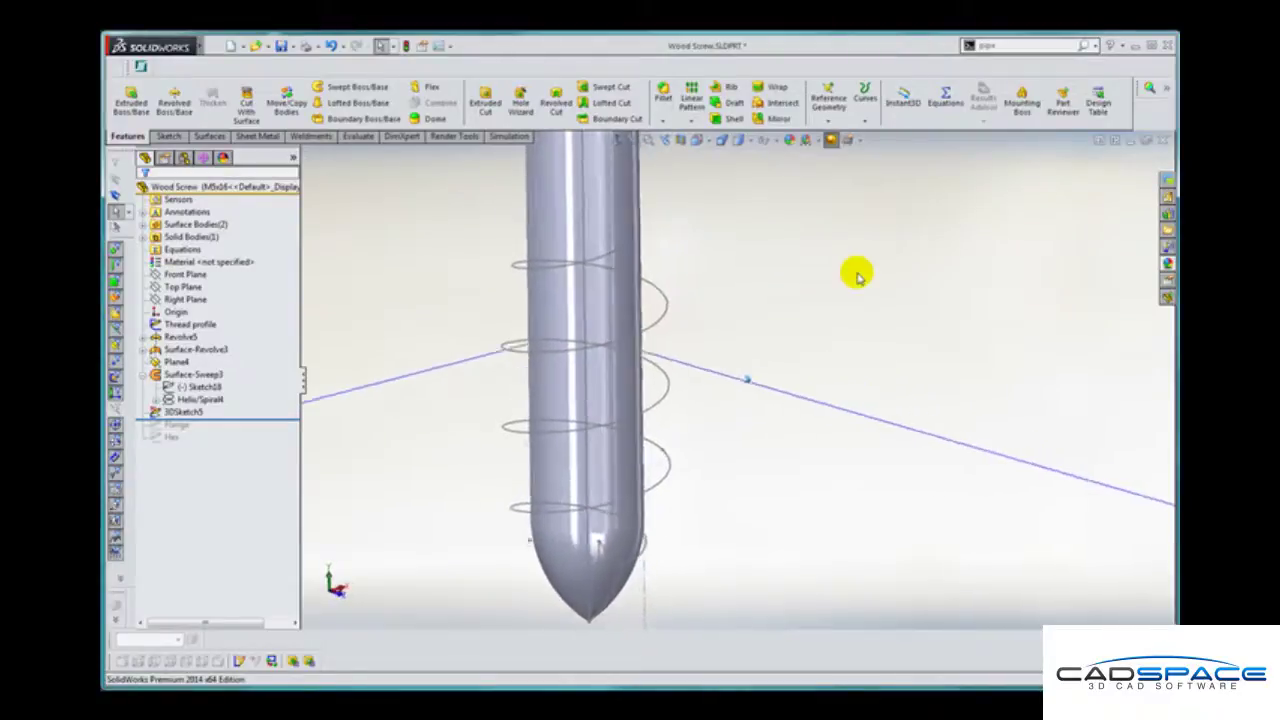
Step: Hide the reference plane that crosses the screw shank
middle_click_drag(857, 277, 781, 347)
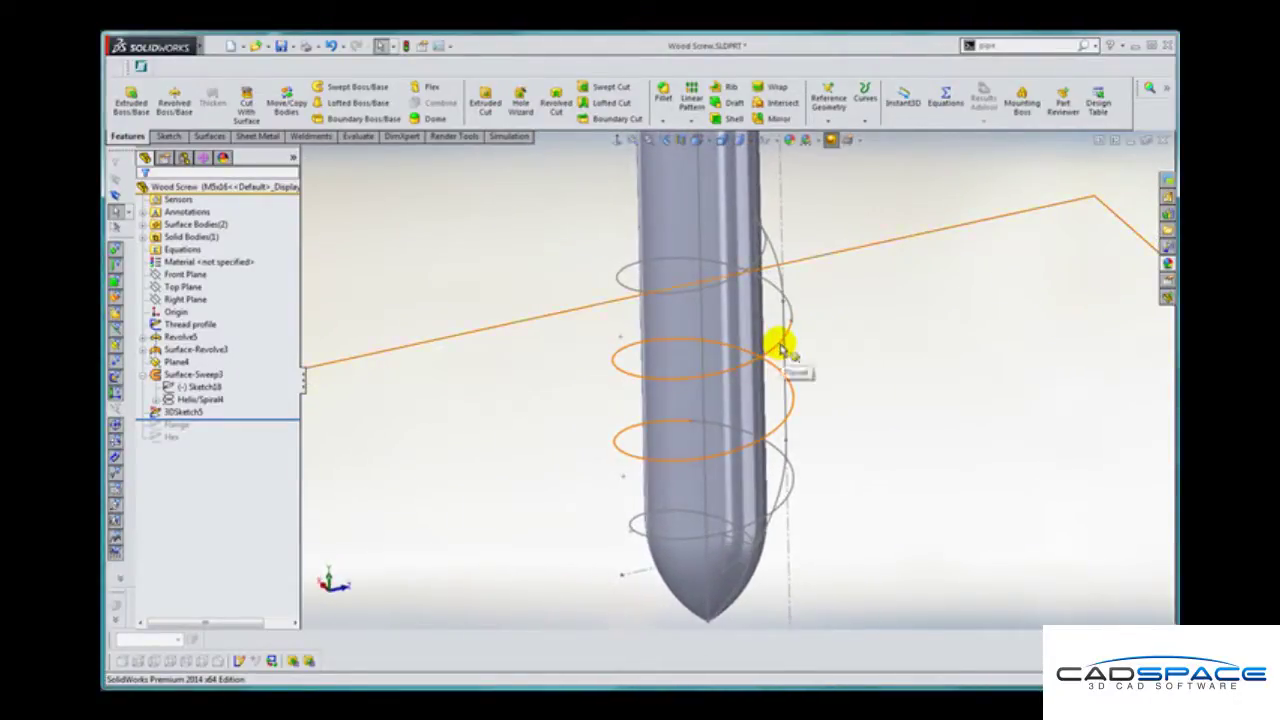
middle_click_drag(864, 222, 849, 225)
scroll(828, 221, "down", 2)
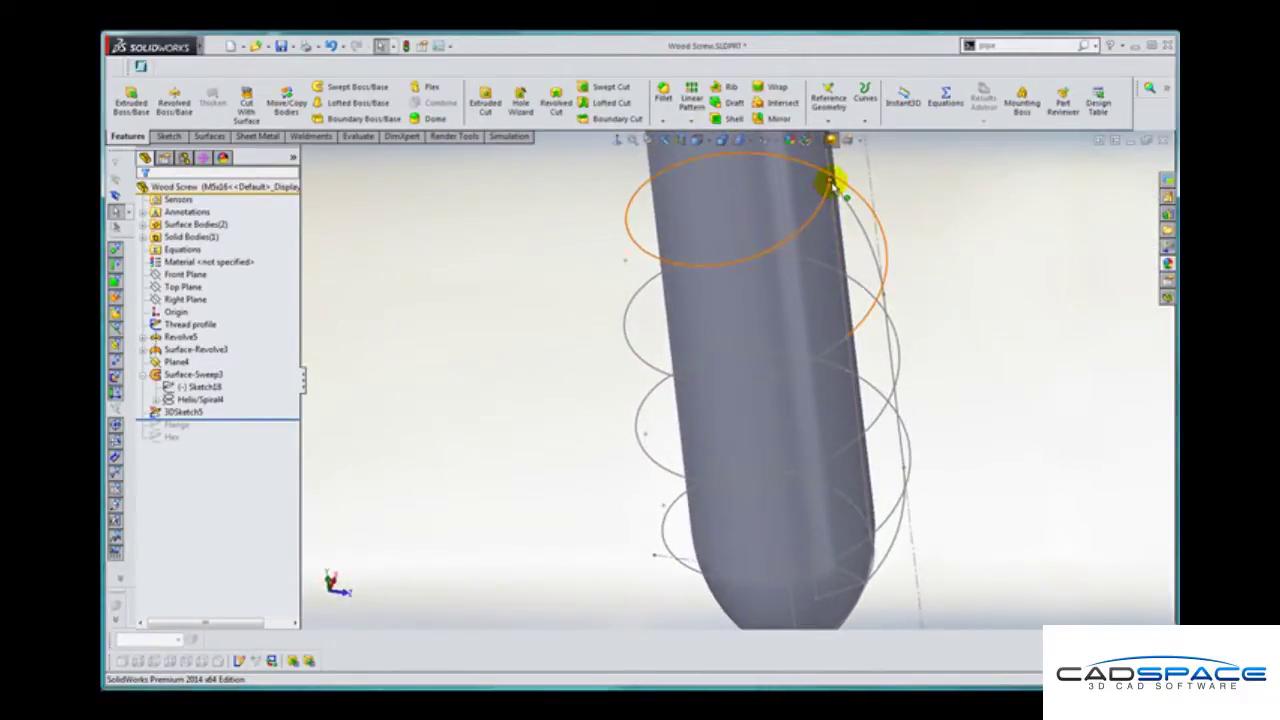
middle_click_drag(832, 185, 762, 494)
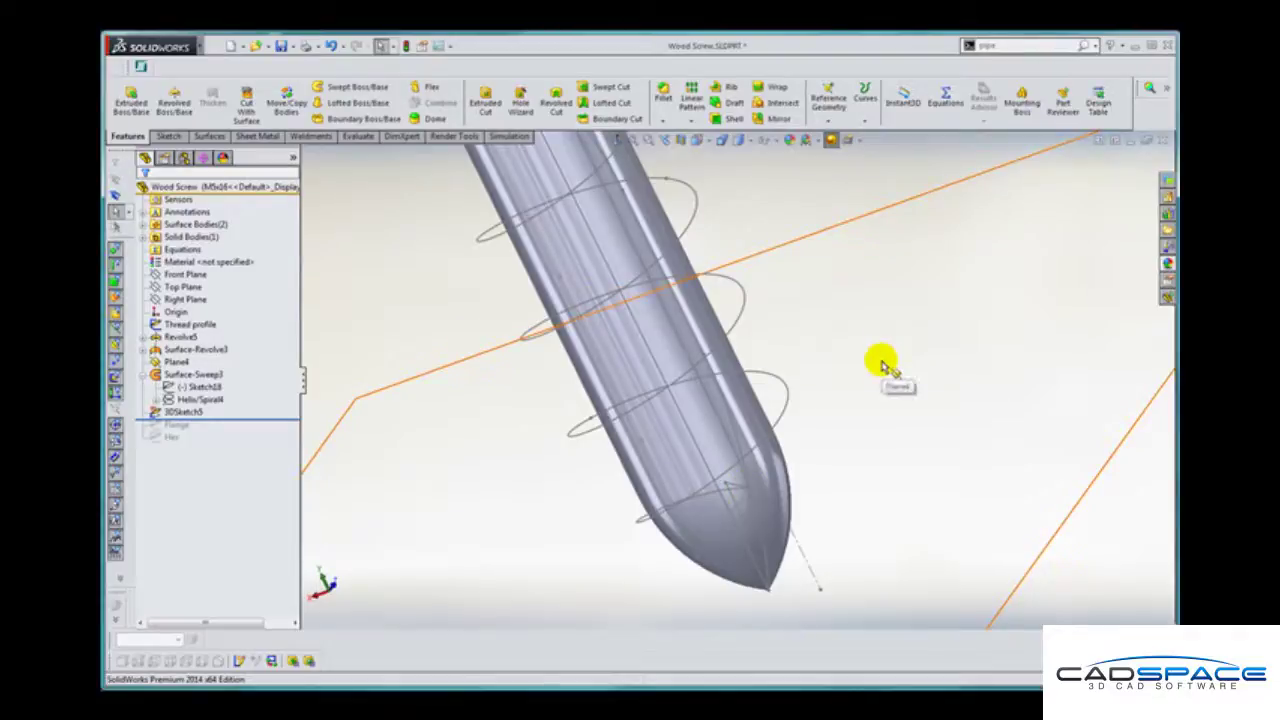
left_click(858, 228)
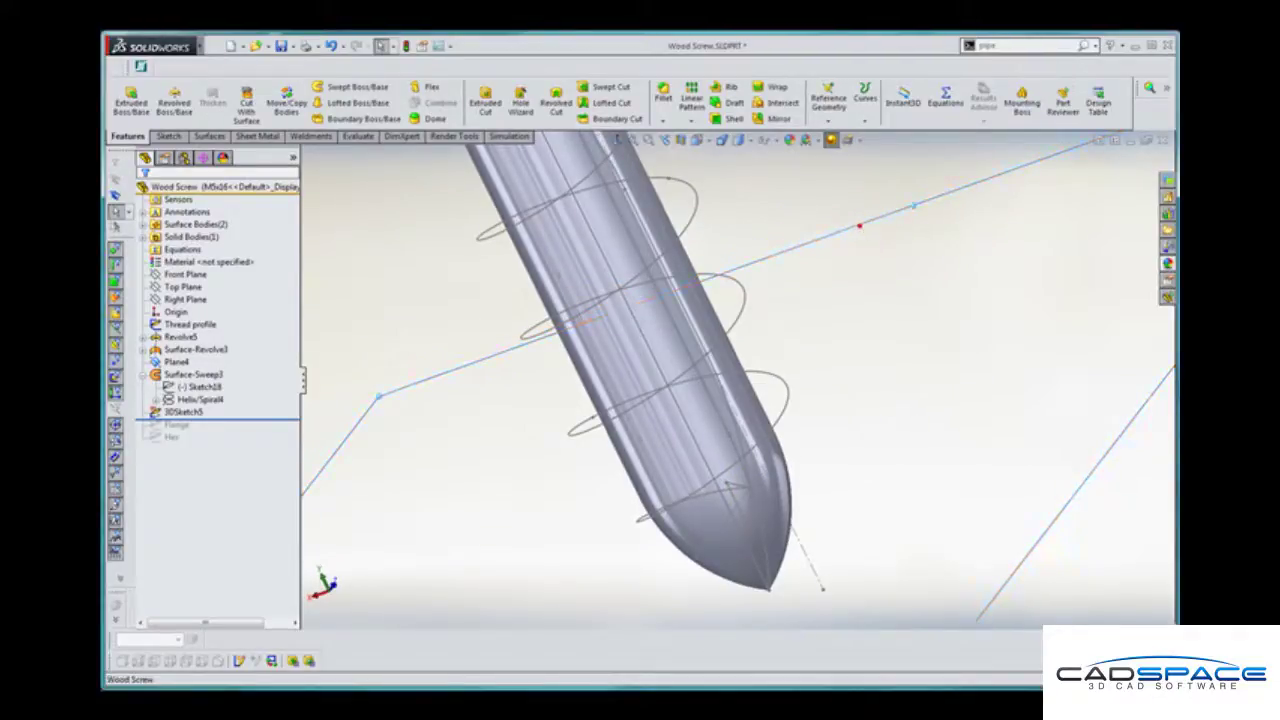
left_click(927, 182)
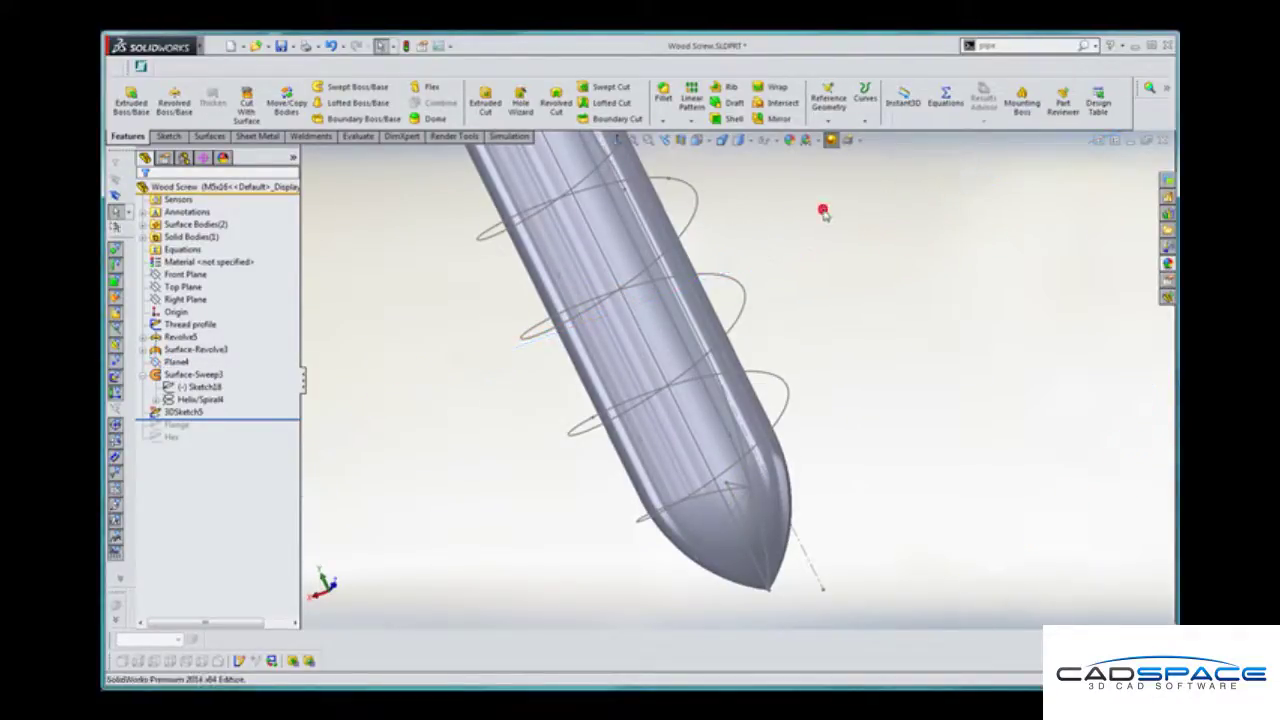
Step: Set up a solid boss sweep with the Thread profile sketch as the profile and the 3D intersection curve as the path
middle_click_drag(842, 285, 780, 451)
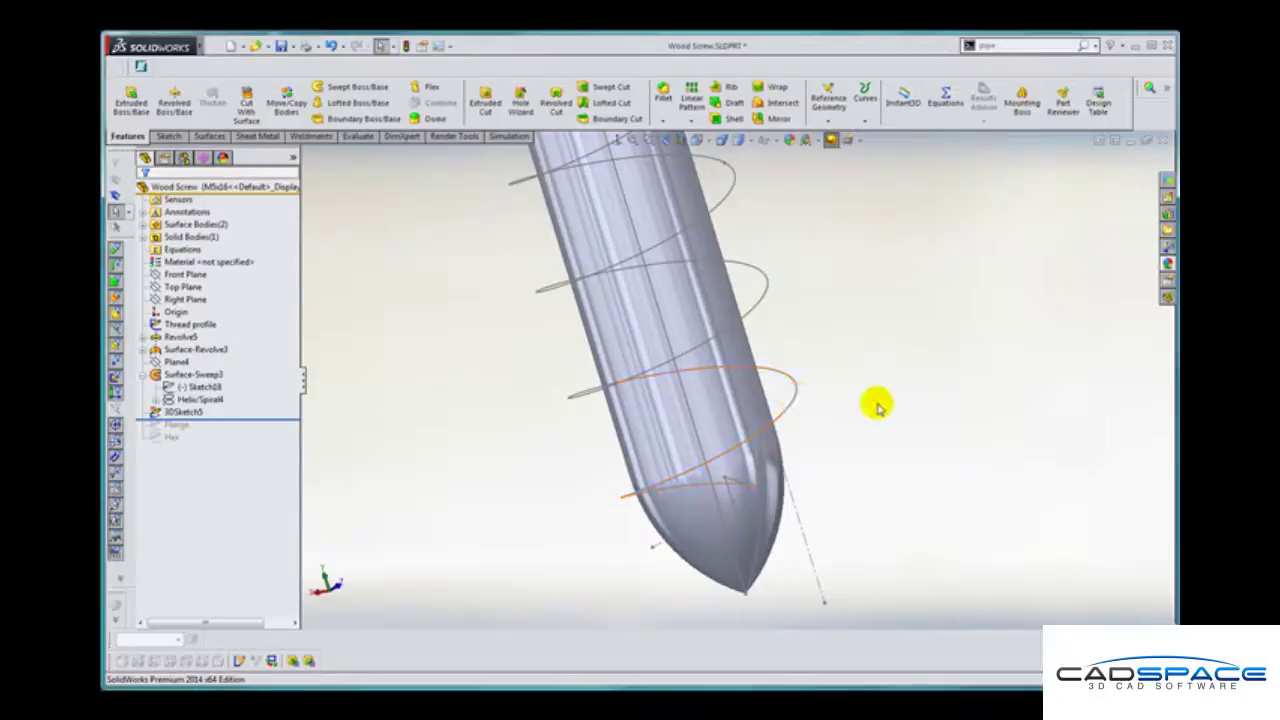
key("s")
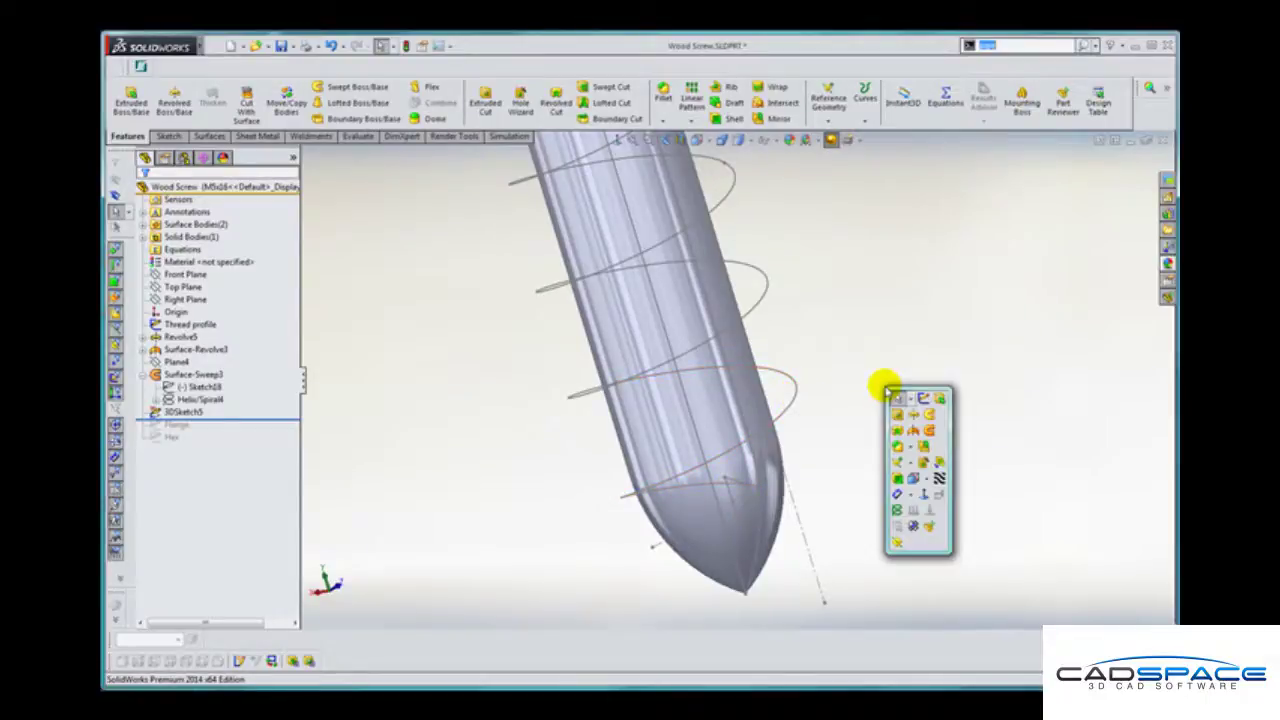
left_click(928, 420)
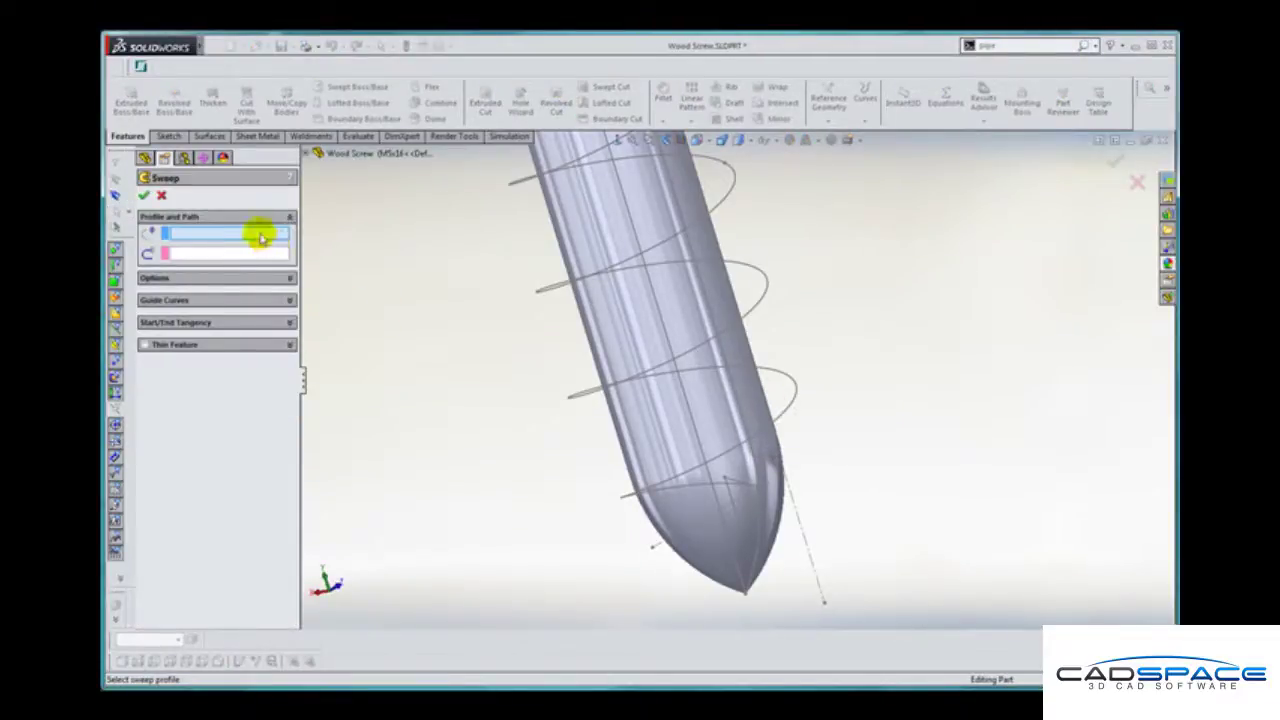
left_click(730, 498)
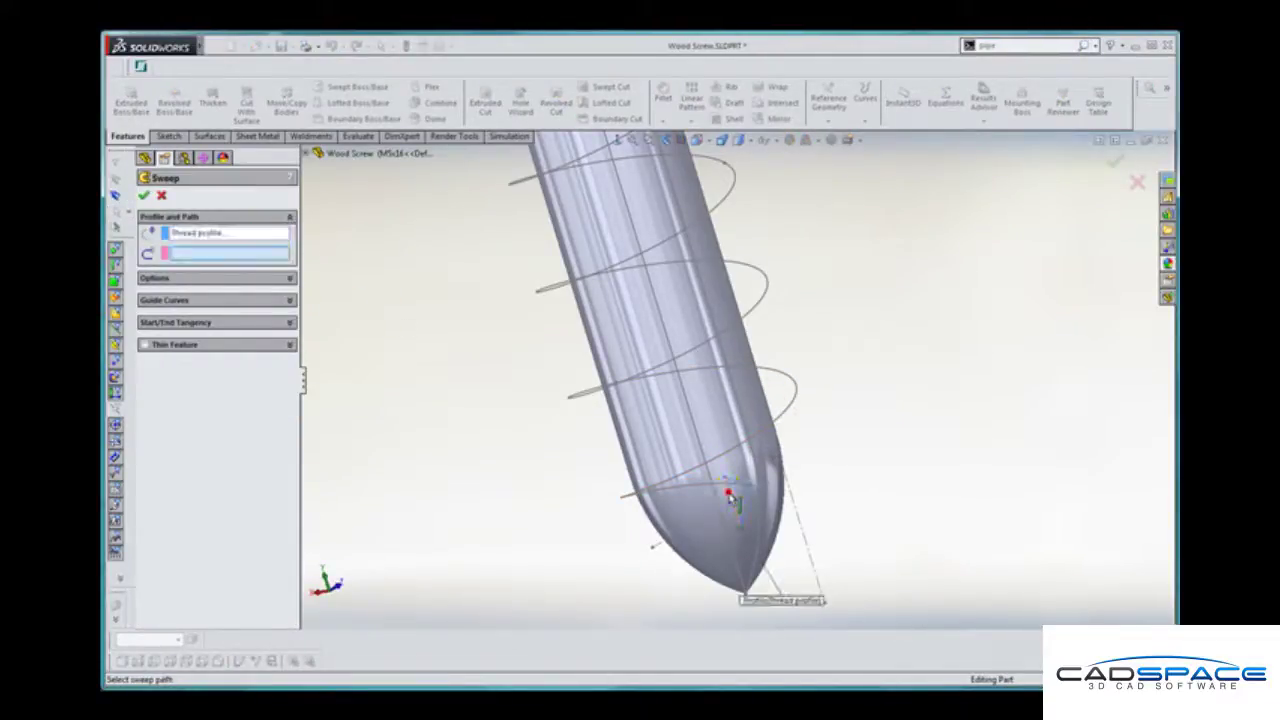
key("Up")
key("Up")
scroll(907, 469, "down", 2)
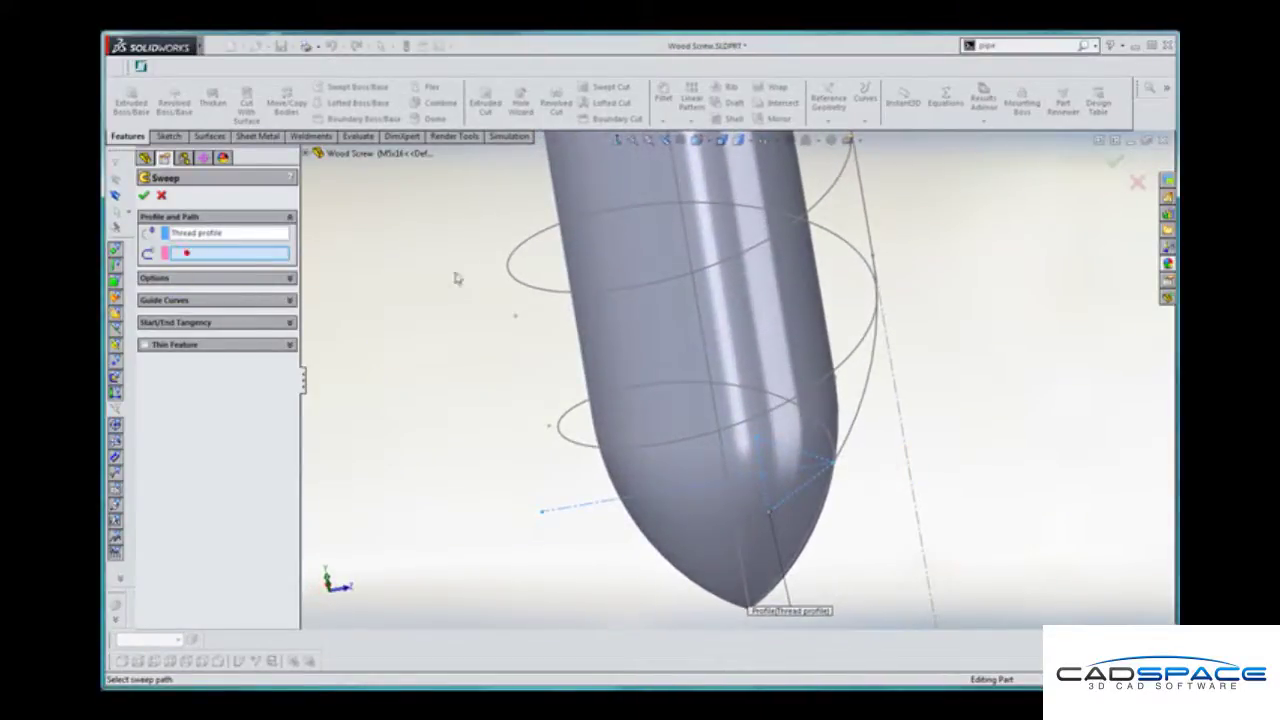
left_click(522, 287)
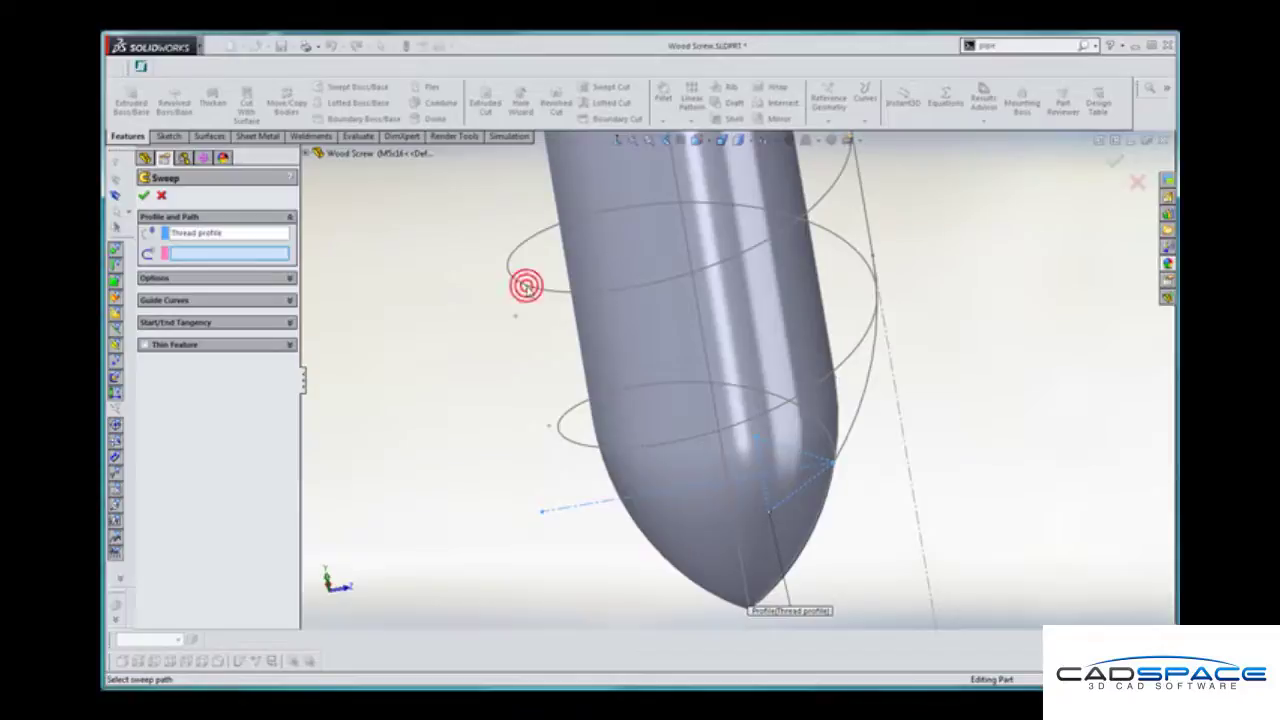
left_click(831, 234)
Step: Align the thread sweep's path by Direction Vector using the flat top face of the shank, and create the sweep
key("Up")
key("Up")
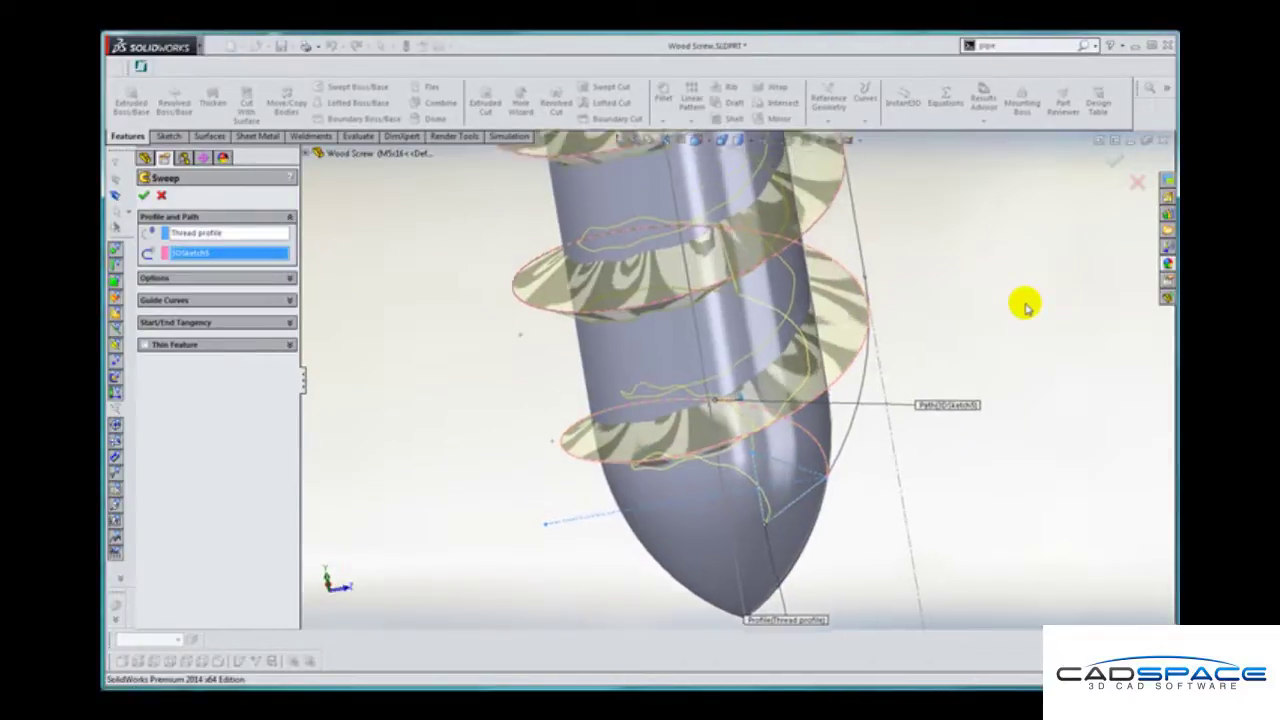
scroll(1020, 308, "down", 5)
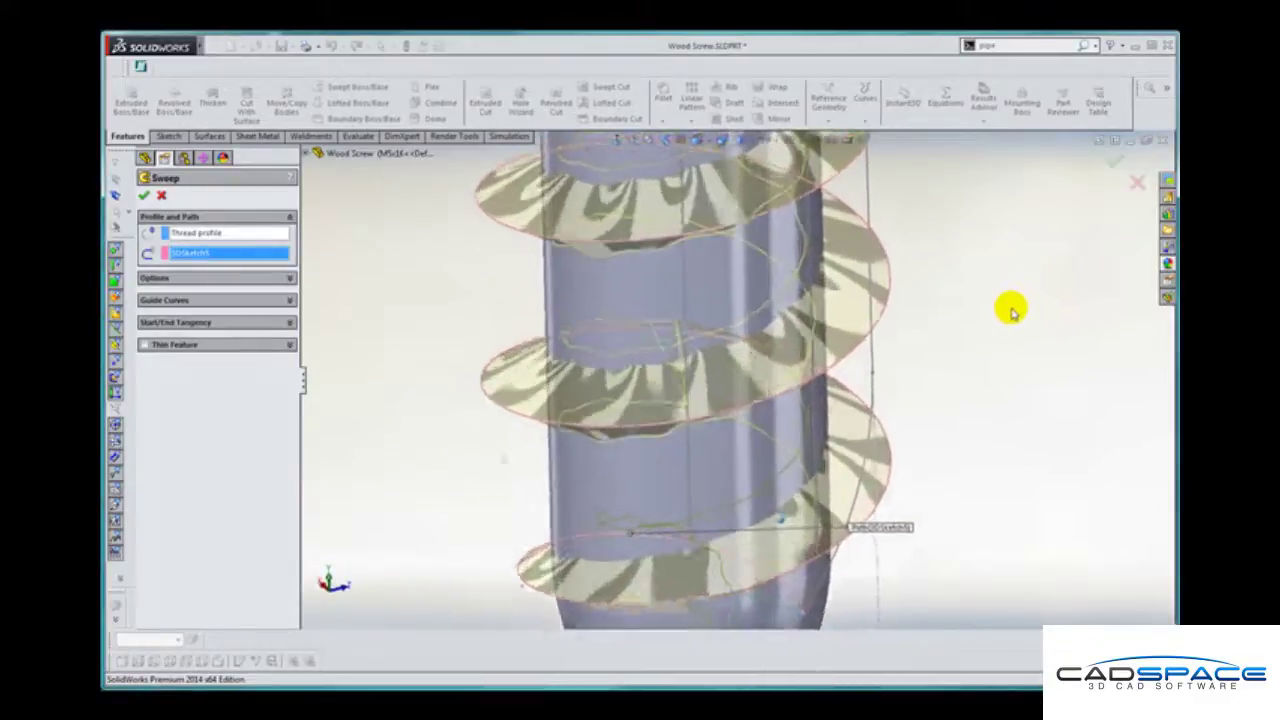
middle_click_drag(622, 274, 650, 291)
key("Left")
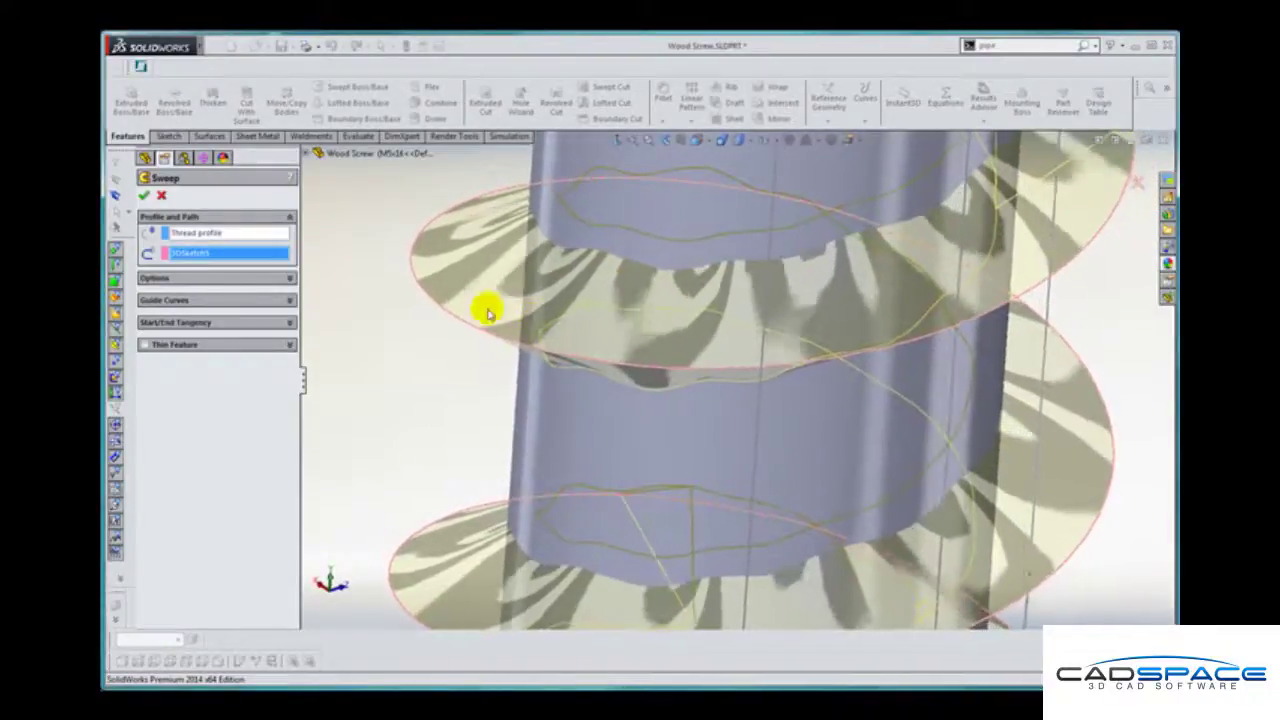
left_click(179, 278)
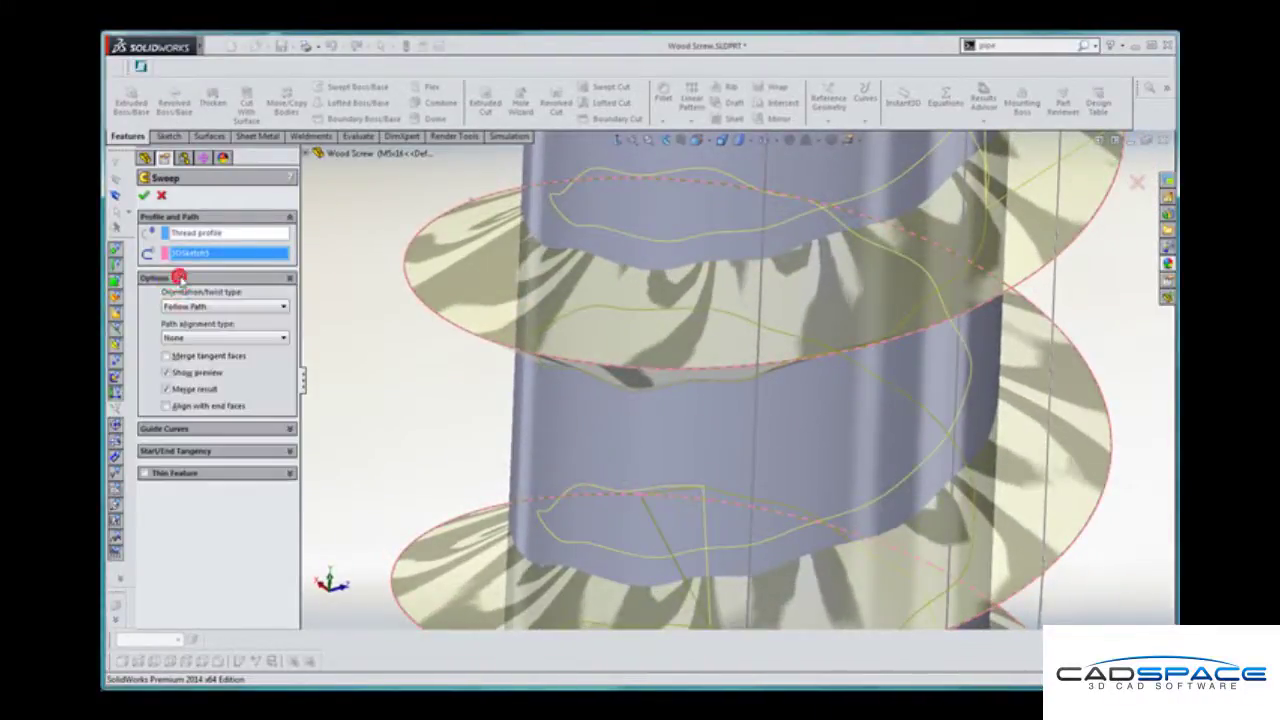
left_click(193, 340)
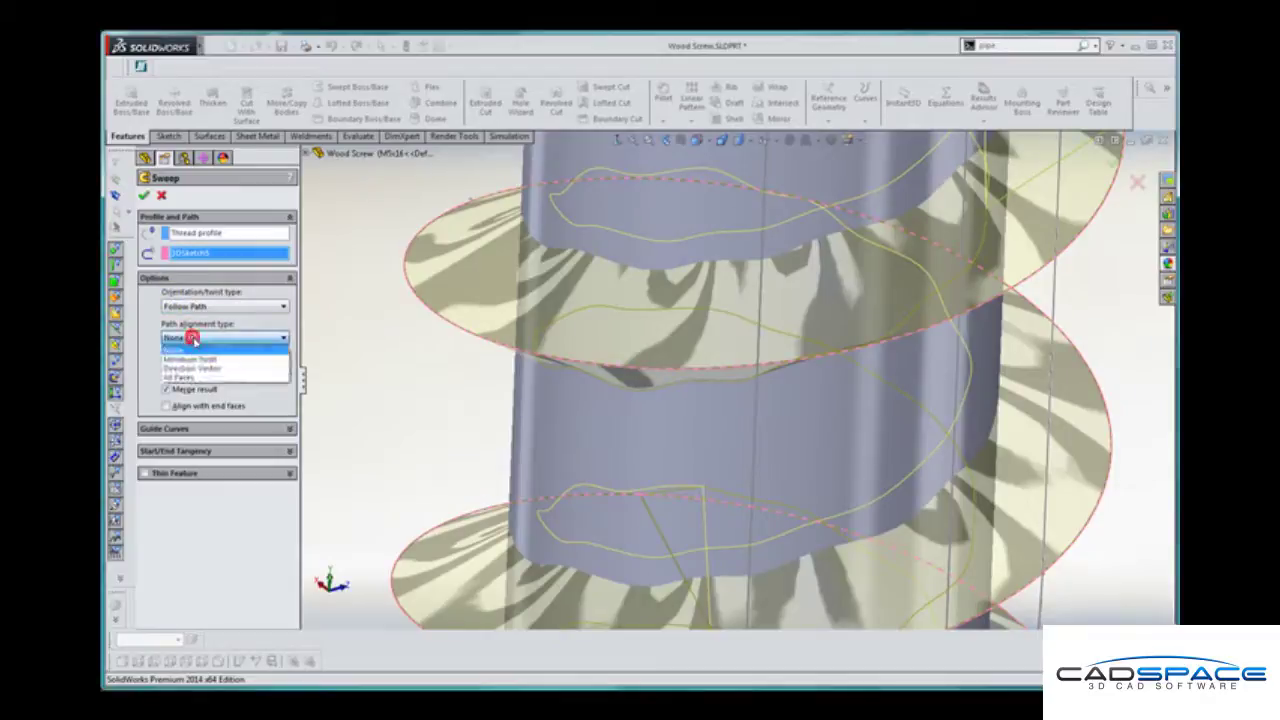
left_click(200, 369)
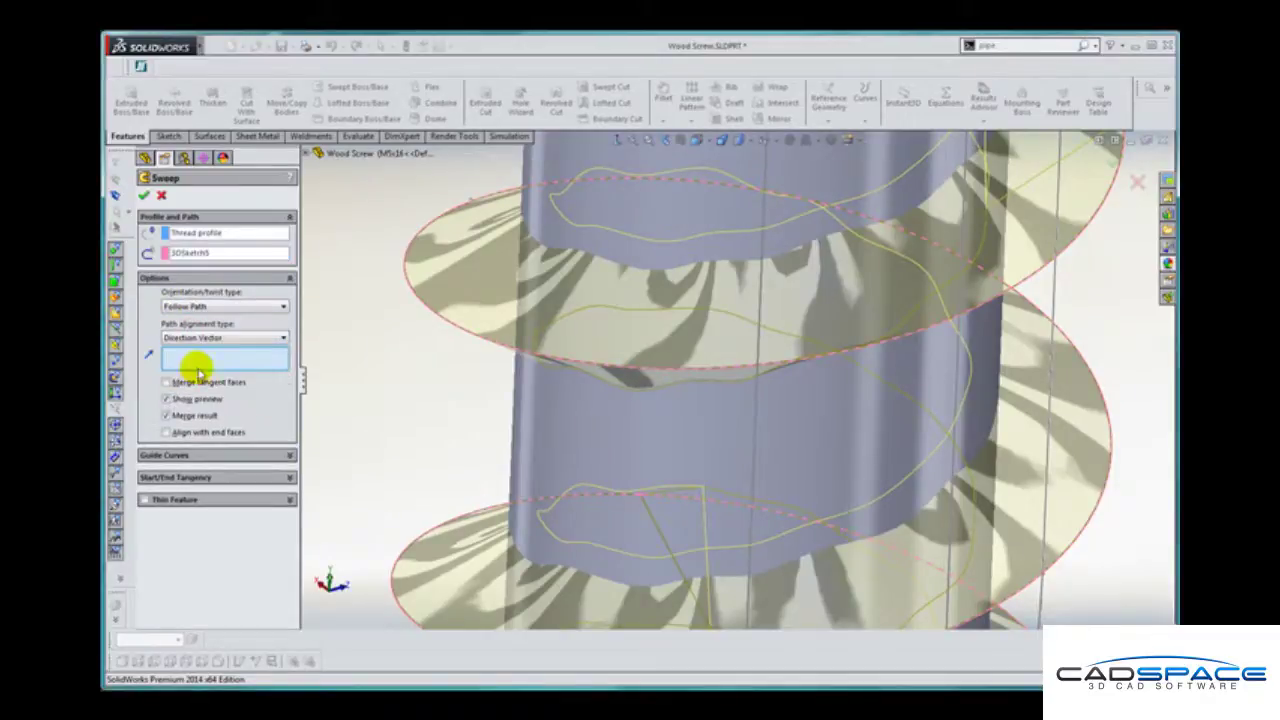
left_click(203, 361)
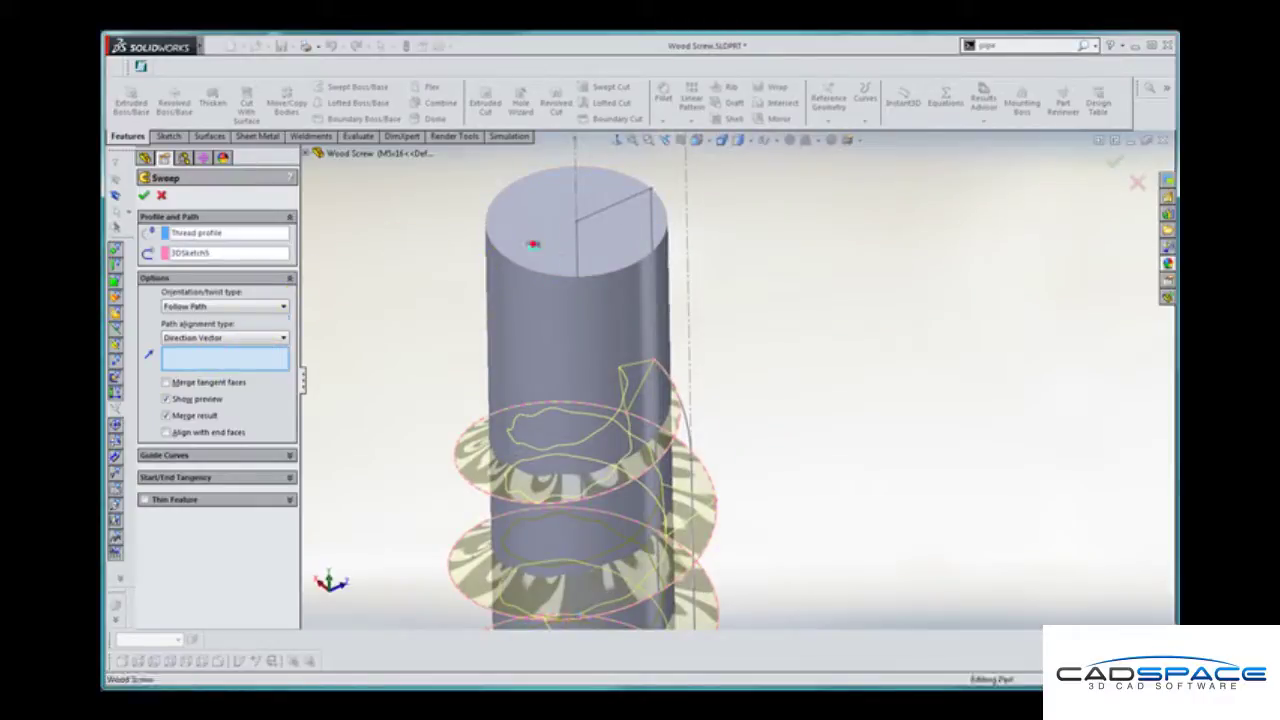
left_click(533, 245)
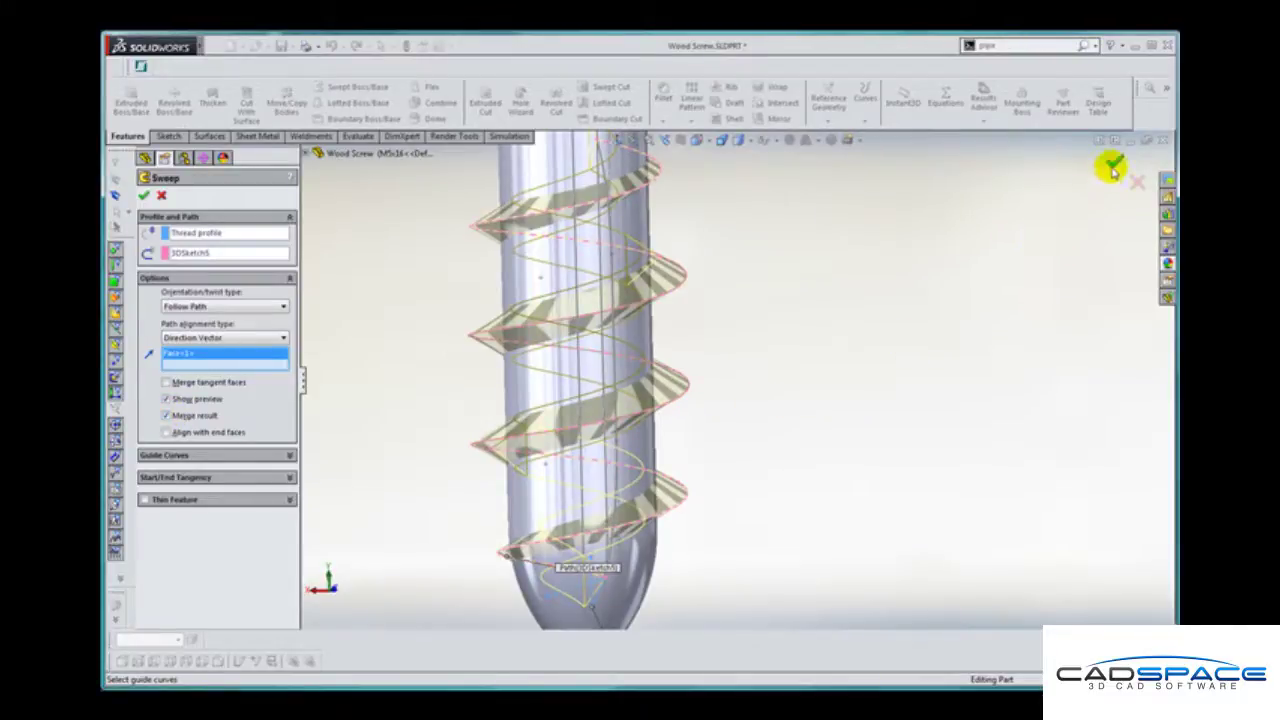
left_click(1115, 165)
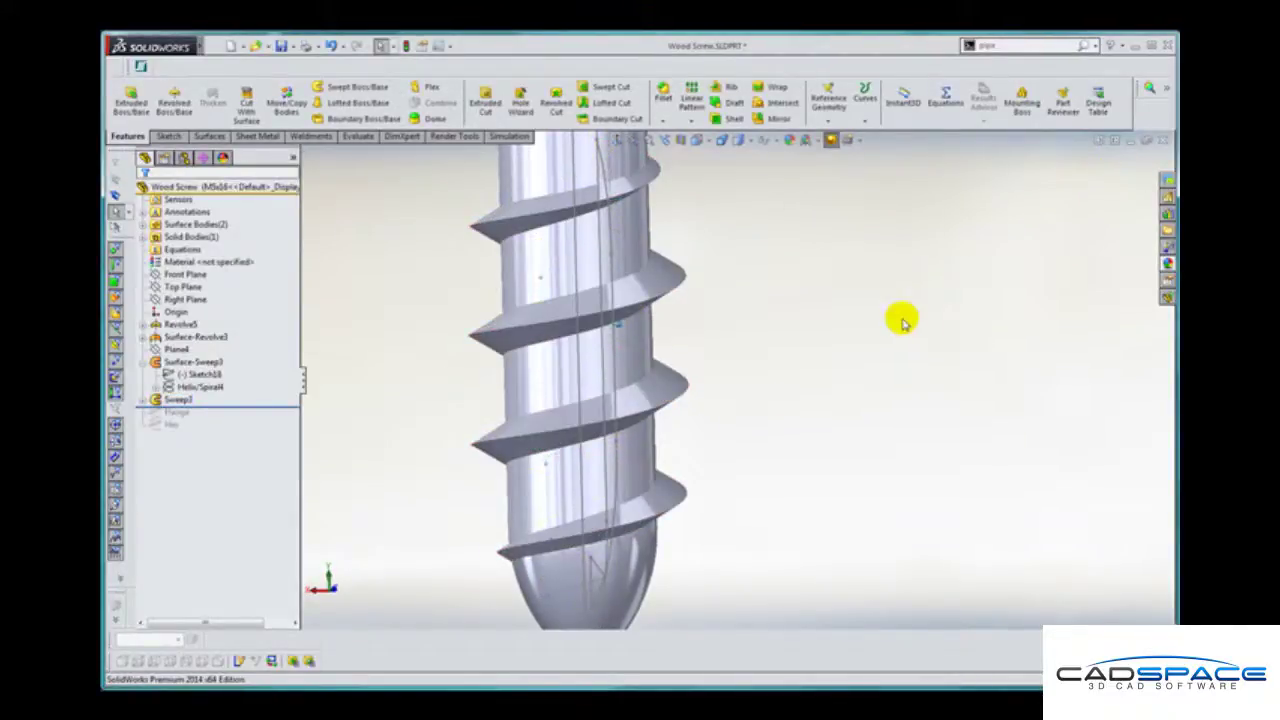